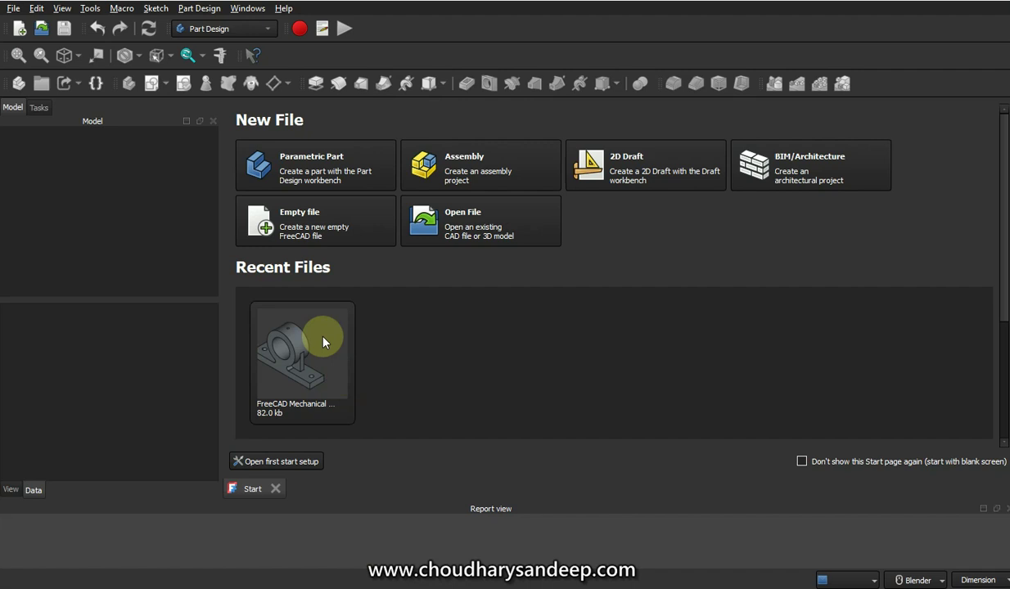
Create a new Parametric Part document with an empty Body from the Start page.
{"action": "left_click", "coordinate": [323, 171]}
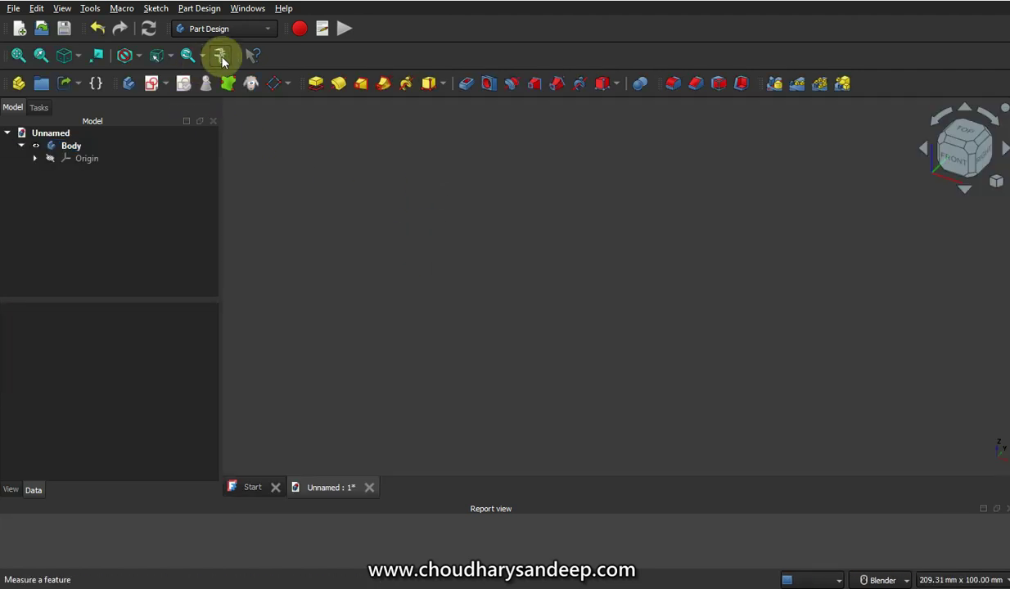
Start a sketch on the XY plane and draw a rectangle from the origin.
{"action": "left_click", "coordinate": [166, 84]}
{"action": "left_click", "coordinate": [183, 105]}
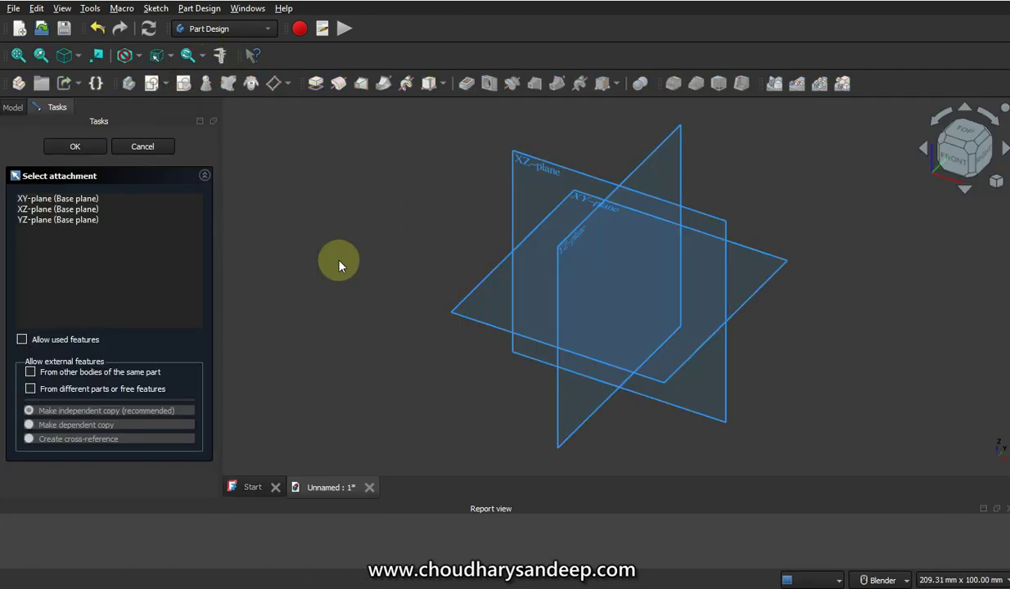
{"action": "left_click", "coordinate": [572, 339]}
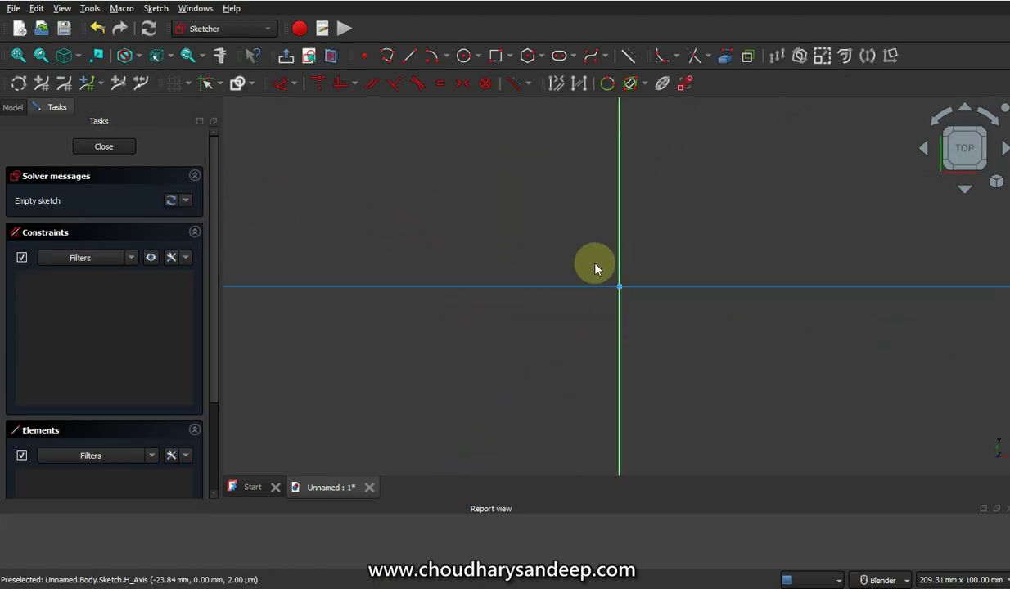
{"action": "scroll", "coordinate": [693, 272], "scroll_direction": "down", "scroll_amount": 2}
{"action": "scroll", "coordinate": [856, 225], "scroll_direction": "up", "scroll_amount": 3}
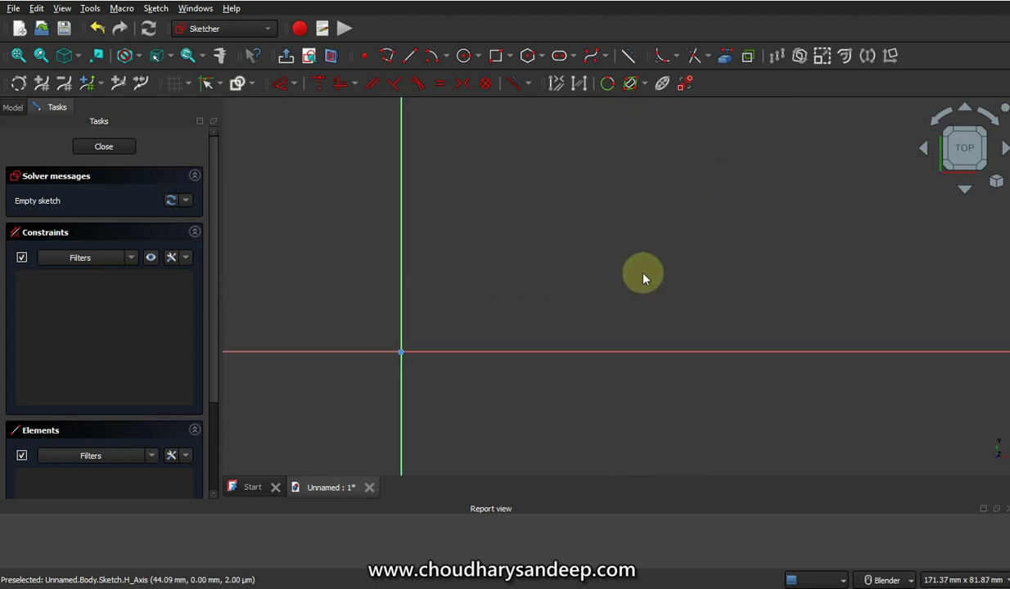
{"action": "left_click", "coordinate": [496, 55]}
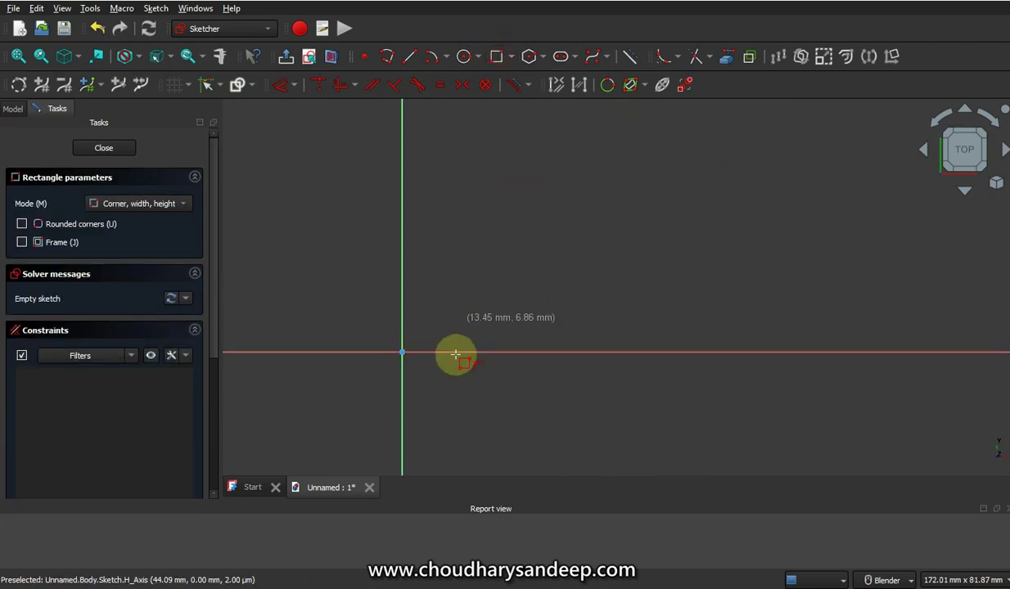
{"action": "left_click", "coordinate": [401, 352]}
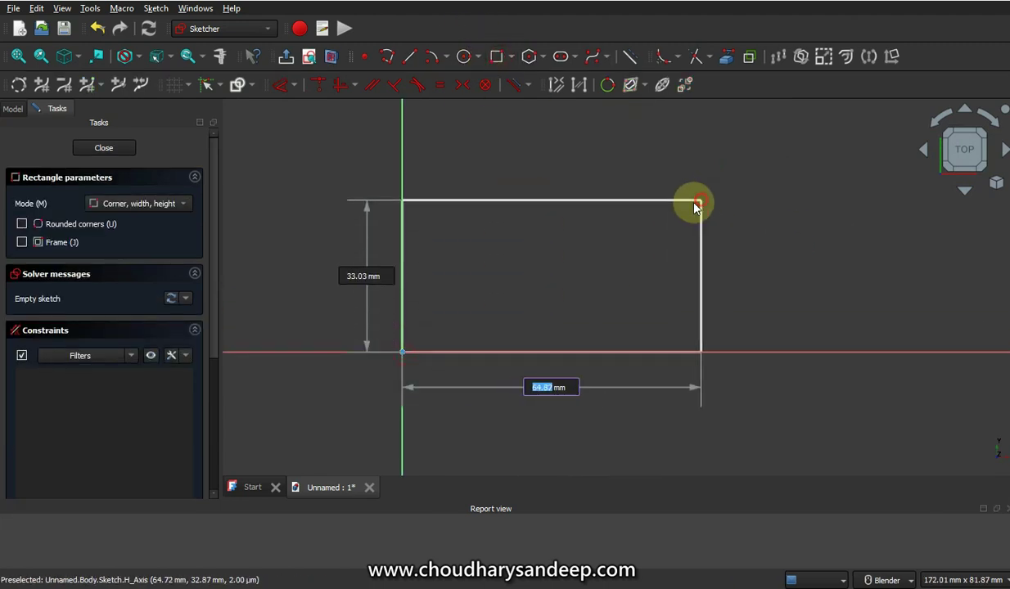
{"action": "left_click", "coordinate": [695, 203]}
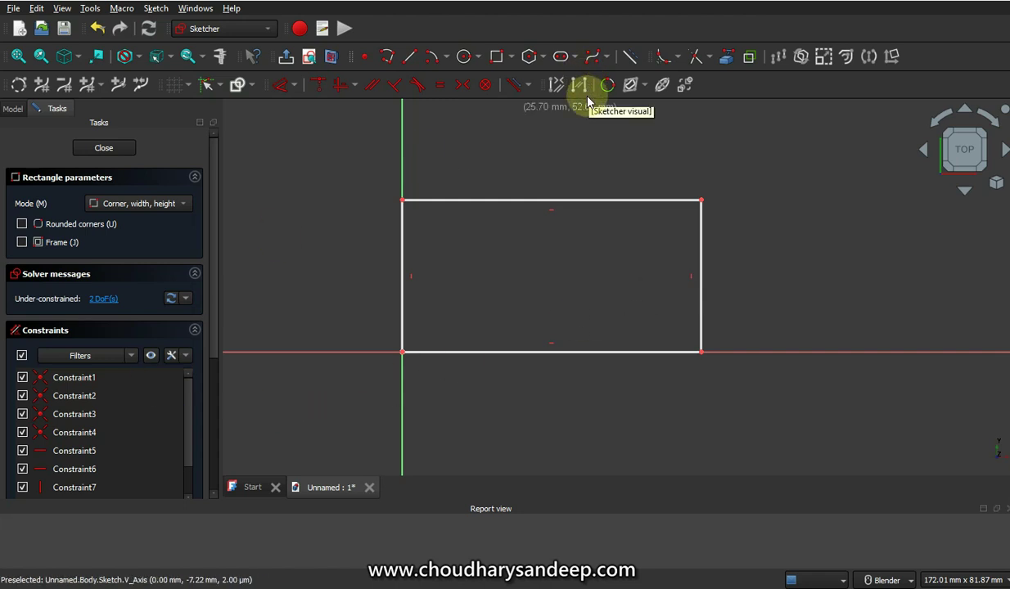
{"action": "key", "text": "Escape"}
Constrain the rectangle to 120 mm wide and 60 mm tall.
{"action": "left_click", "coordinate": [546, 353]}
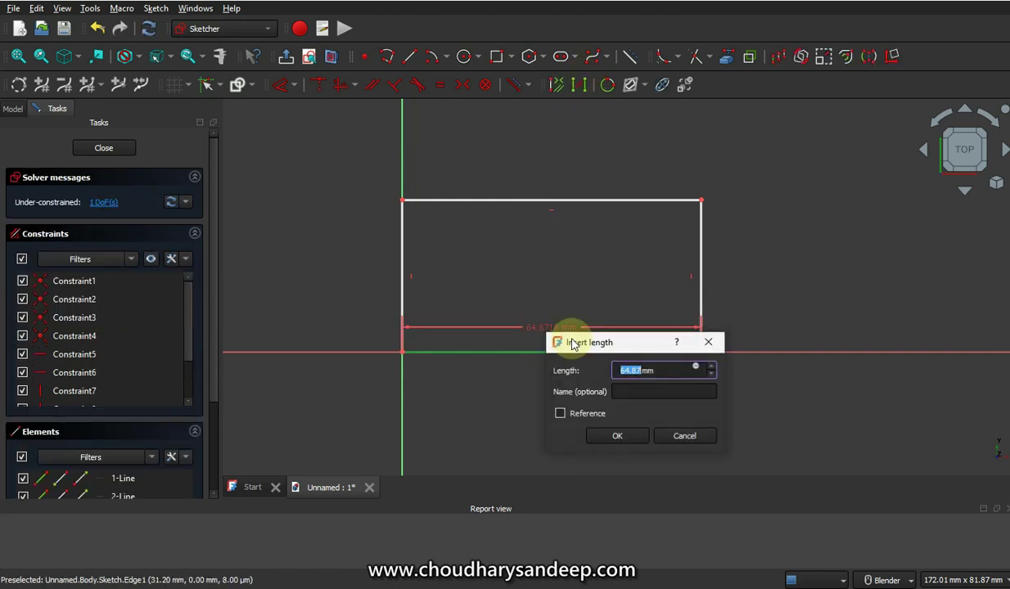
{"action": "type", "text": "120"}
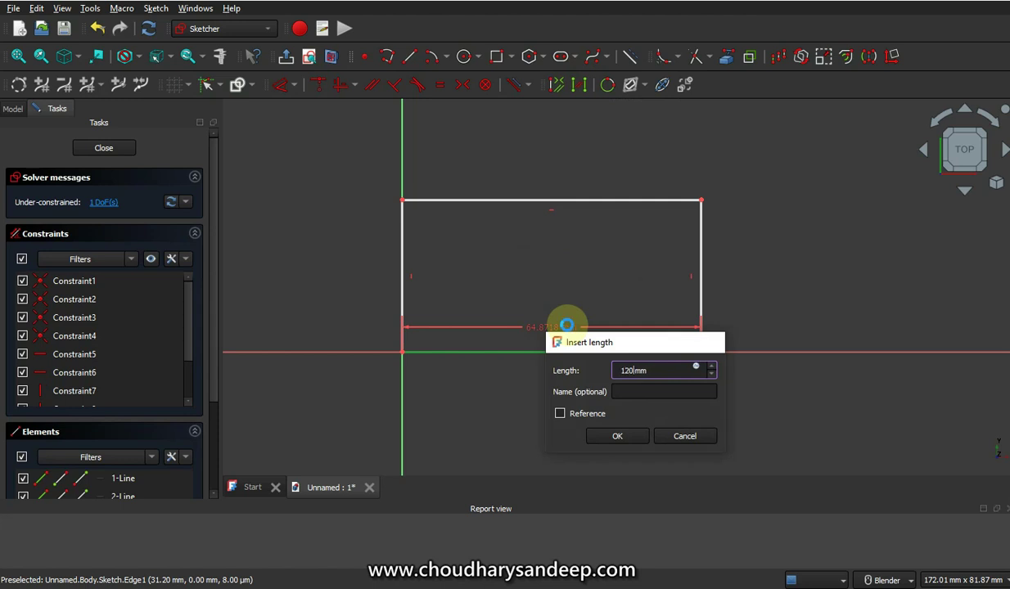
{"action": "key", "text": "Return"}
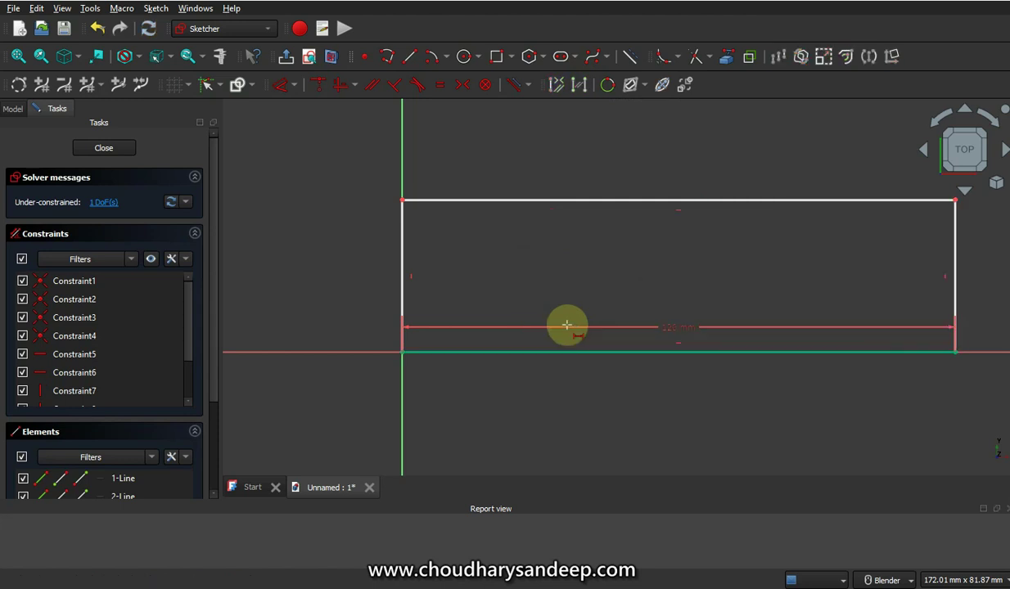
{"action": "right_click", "coordinate": [402, 279]}
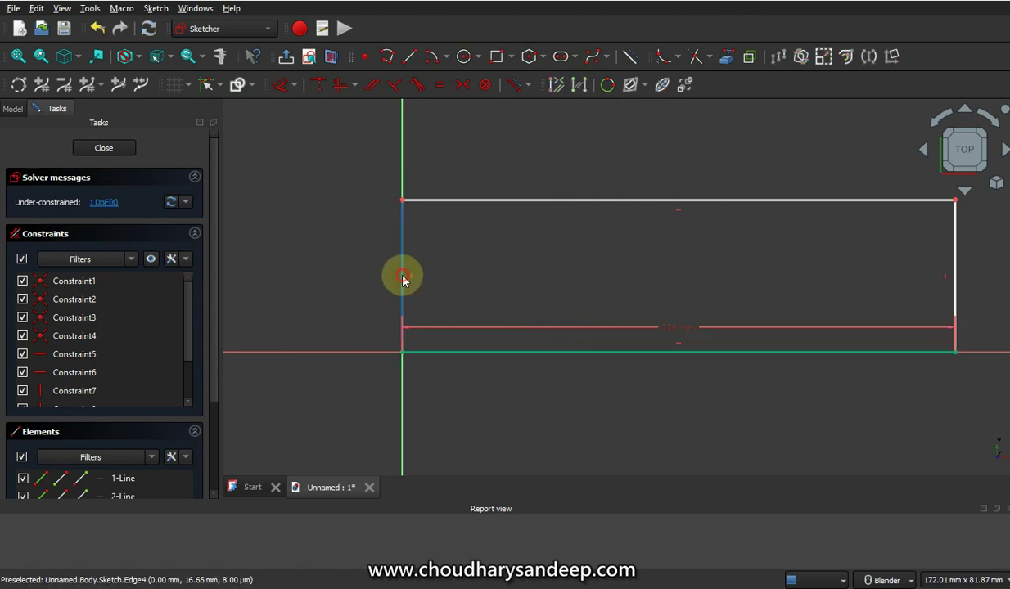
{"action": "left_click", "coordinate": [402, 279]}
{"action": "type", "text": "60"}
{"action": "key", "text": "Return"}
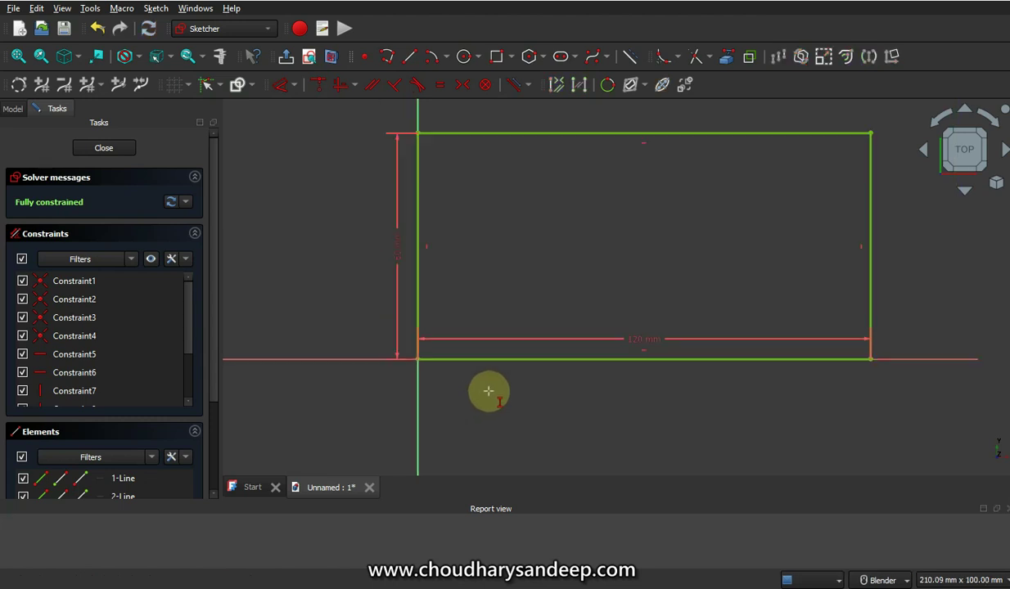
{"action": "scroll", "coordinate": [488, 391], "scroll_direction": "down", "scroll_amount": 5}
{"action": "scroll", "coordinate": [652, 301], "scroll_direction": "up", "scroll_amount": 2}
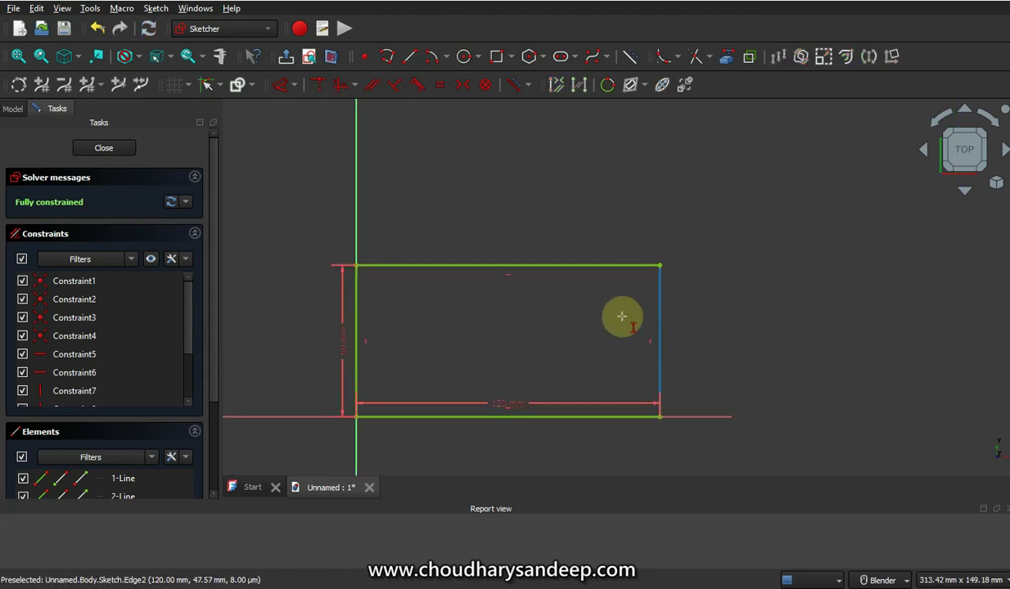
Close the sketch, fit the view, and pad the rectangle 25 mm thick.
{"action": "left_click", "coordinate": [111, 149]}
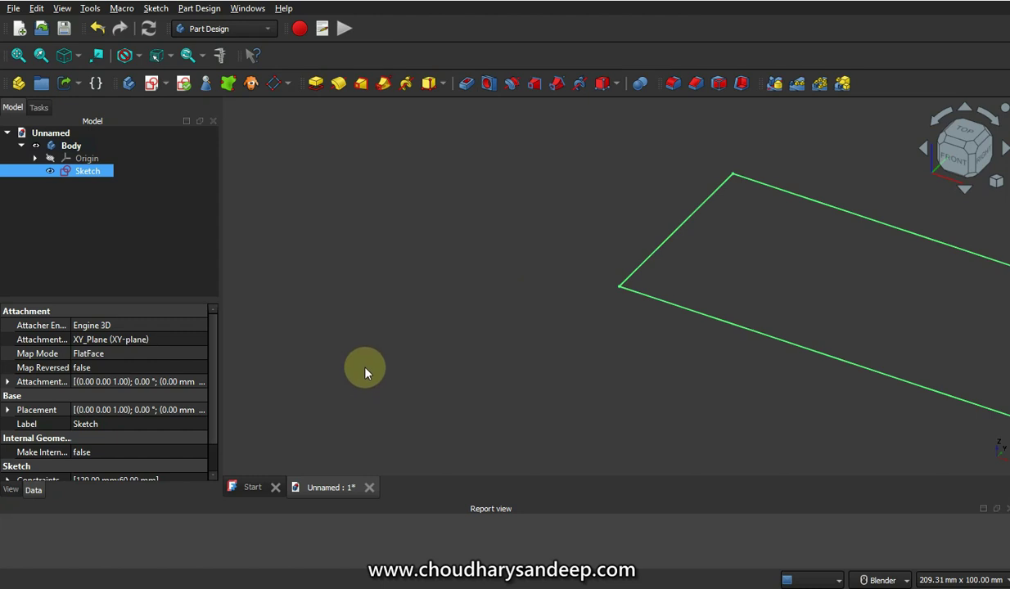
{"action": "key", "text": "v"}
{"action": "key", "text": "f"}
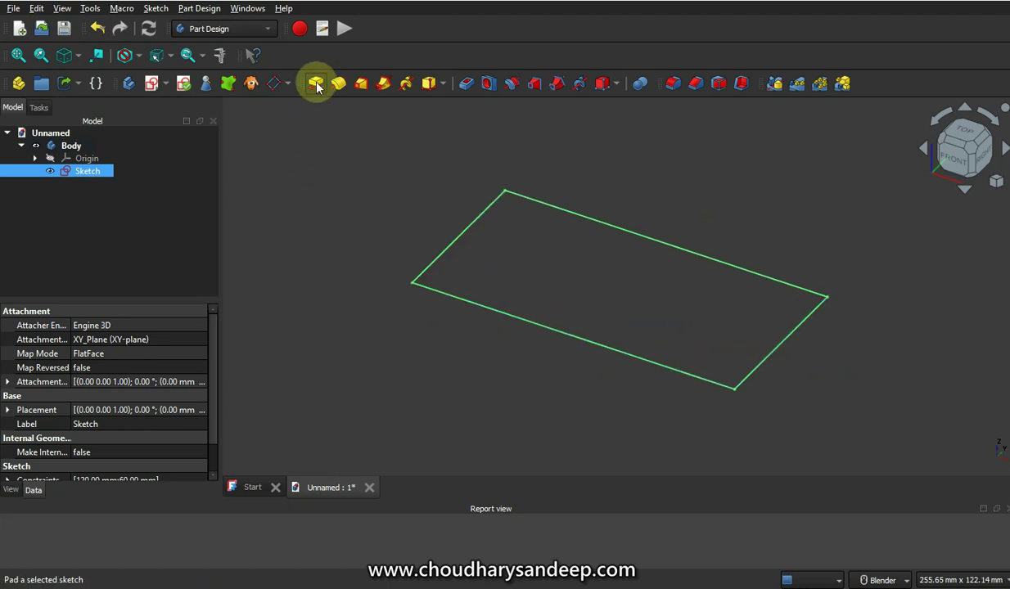
{"action": "left_click", "coordinate": [316, 85]}
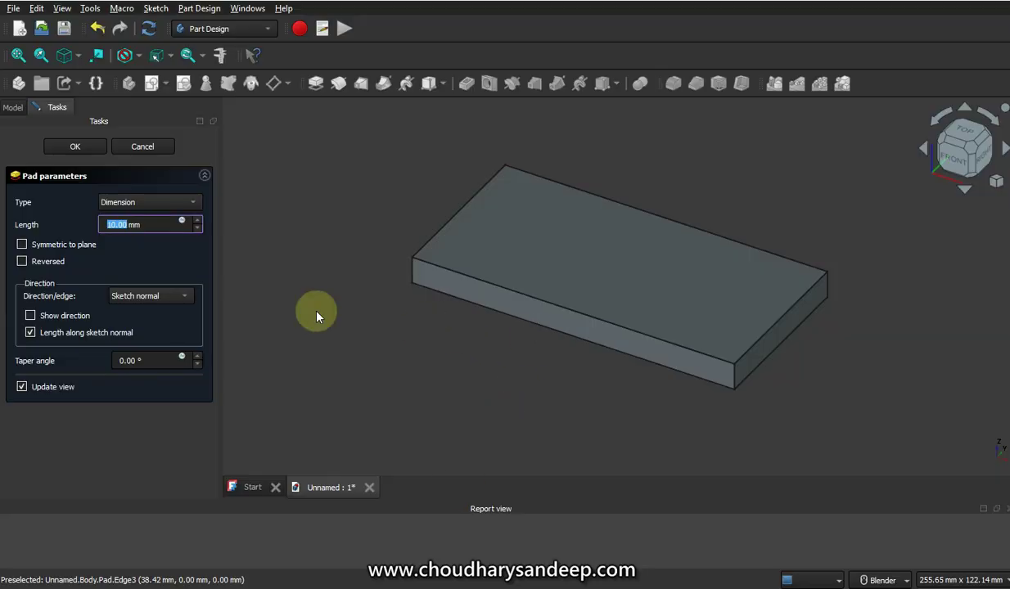
{"action": "type", "text": "25"}
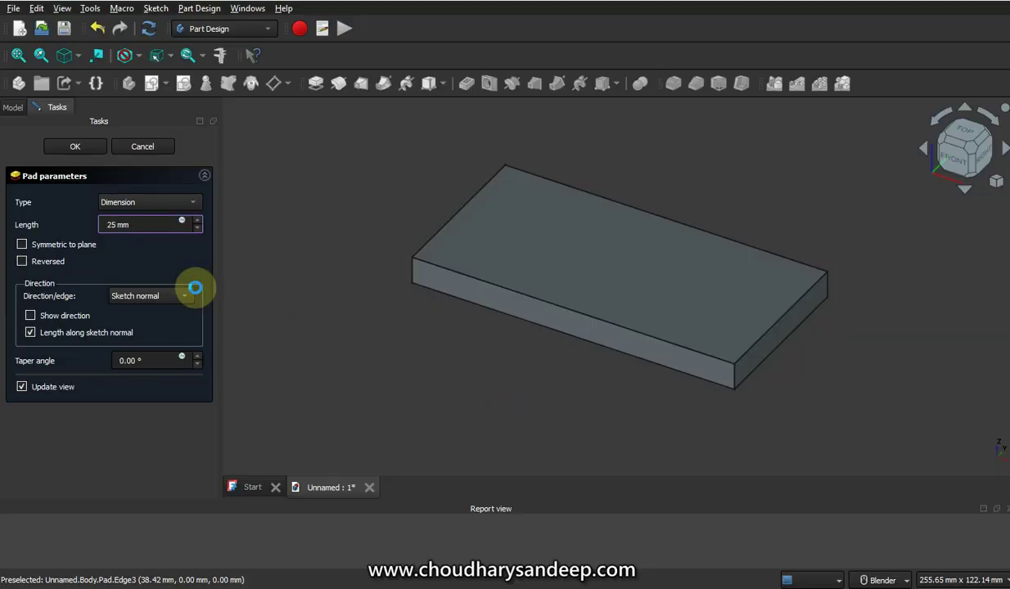
{"action": "key", "text": "Return"}
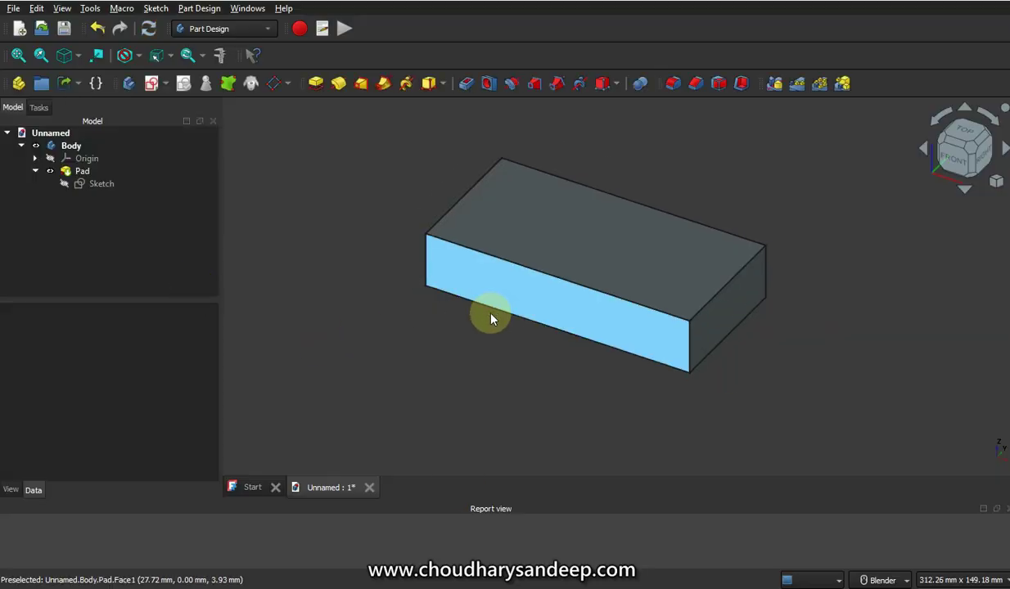
Orbit to the block's underside and select its bottom face for a new sketch.
{"action": "scroll", "coordinate": [491, 301], "scroll_direction": "down", "scroll_amount": 4}
{"action": "scroll", "coordinate": [619, 273], "scroll_direction": "up", "scroll_amount": 2}
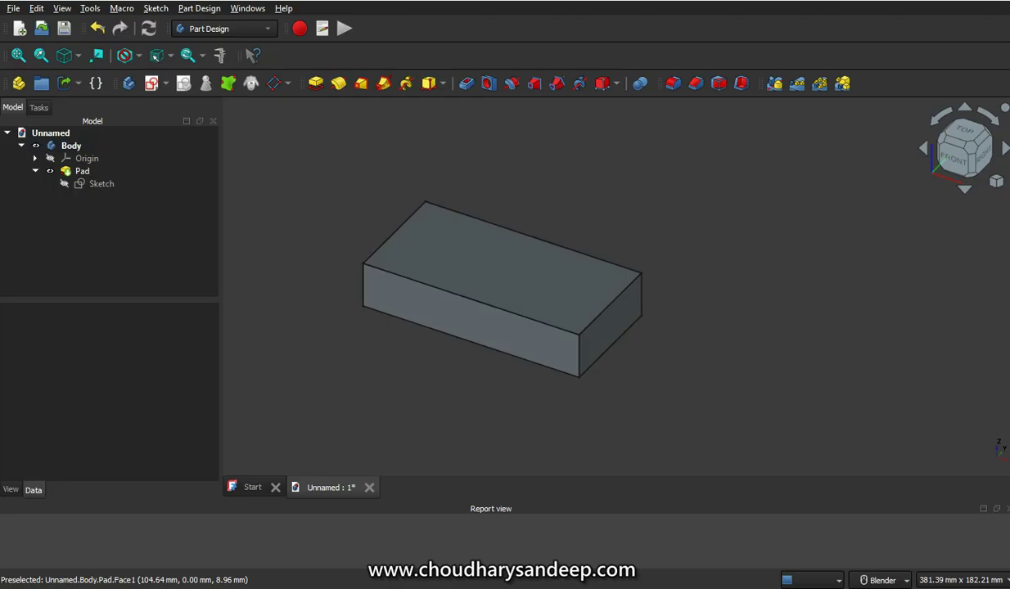
{"action": "middle_click_drag", "start_coordinate": [549, 409], "coordinate": [564, 327]}
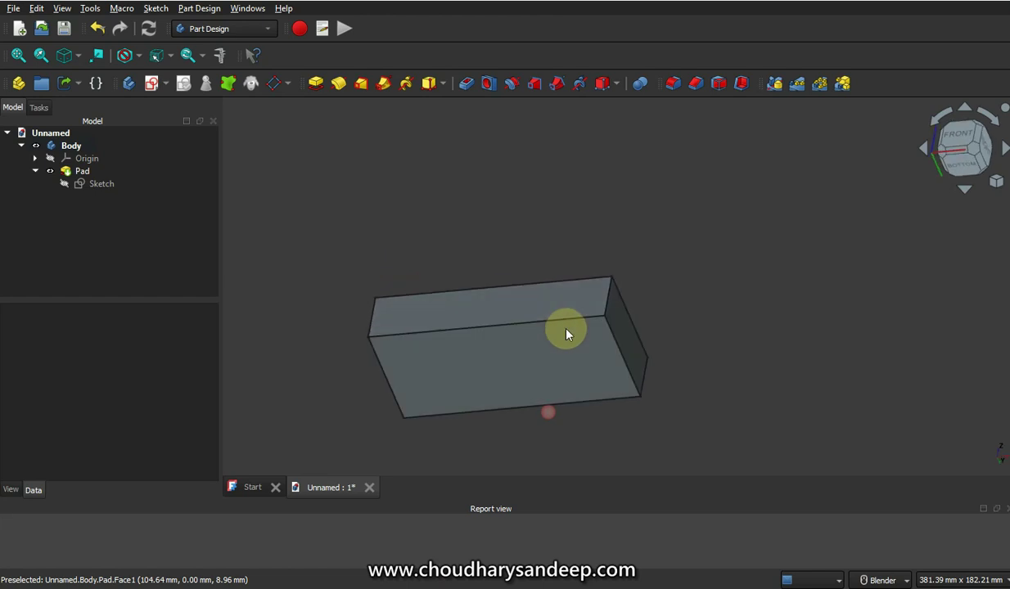
{"action": "left_click", "coordinate": [566, 370]}
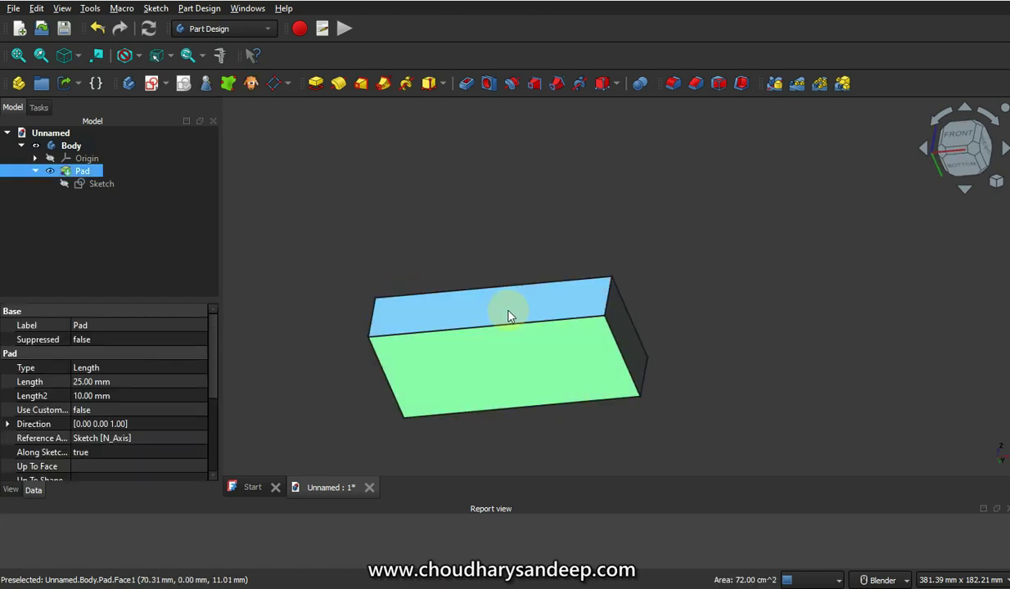
{"action": "left_click", "coordinate": [165, 84]}
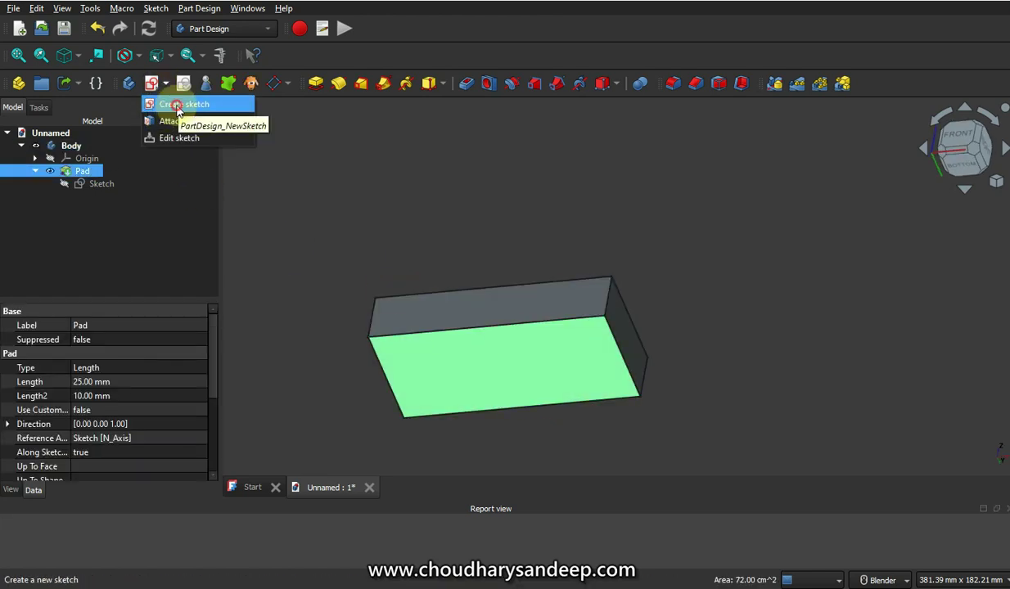
Sketch on the bottom face, link the right edge, and draw a rectangle from its top-right corner.
{"action": "left_click", "coordinate": [169, 101]}
{"action": "scroll", "coordinate": [468, 229], "scroll_direction": "down", "scroll_amount": 2}
{"action": "scroll", "coordinate": [491, 442], "scroll_direction": "up", "scroll_amount": 2}
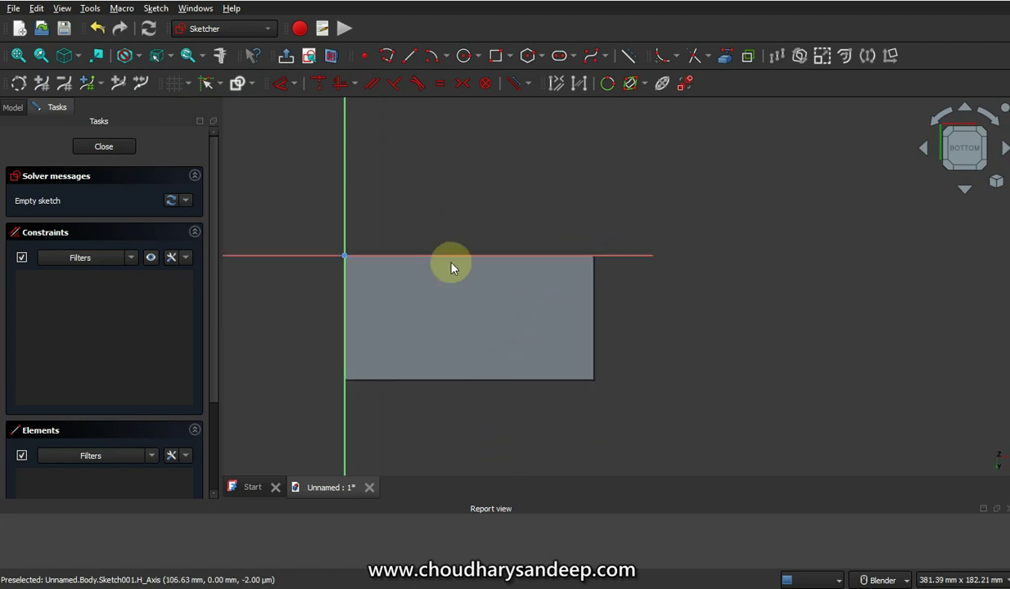
{"action": "left_click", "coordinate": [726, 58]}
{"action": "left_click", "coordinate": [594, 296]}
{"action": "scroll", "coordinate": [553, 206], "scroll_direction": "up", "scroll_amount": 1}
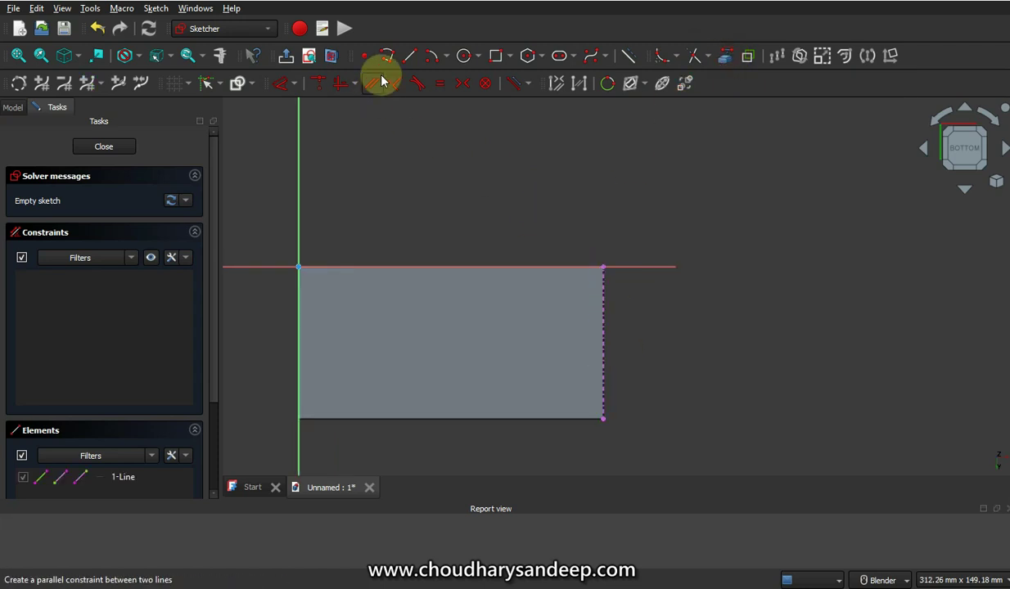
{"action": "left_click", "coordinate": [496, 55]}
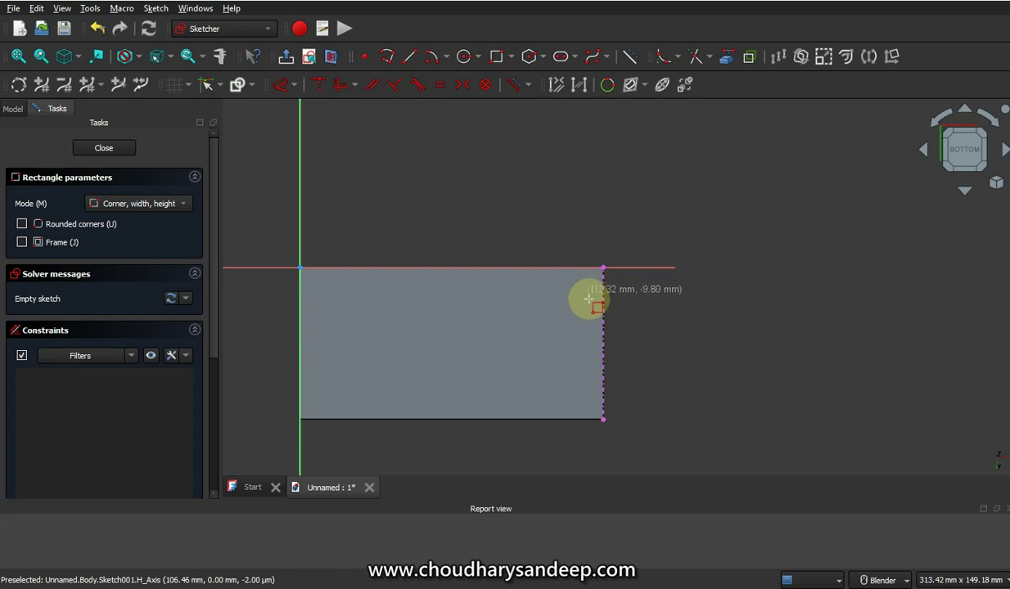
{"action": "left_click", "coordinate": [601, 268]}
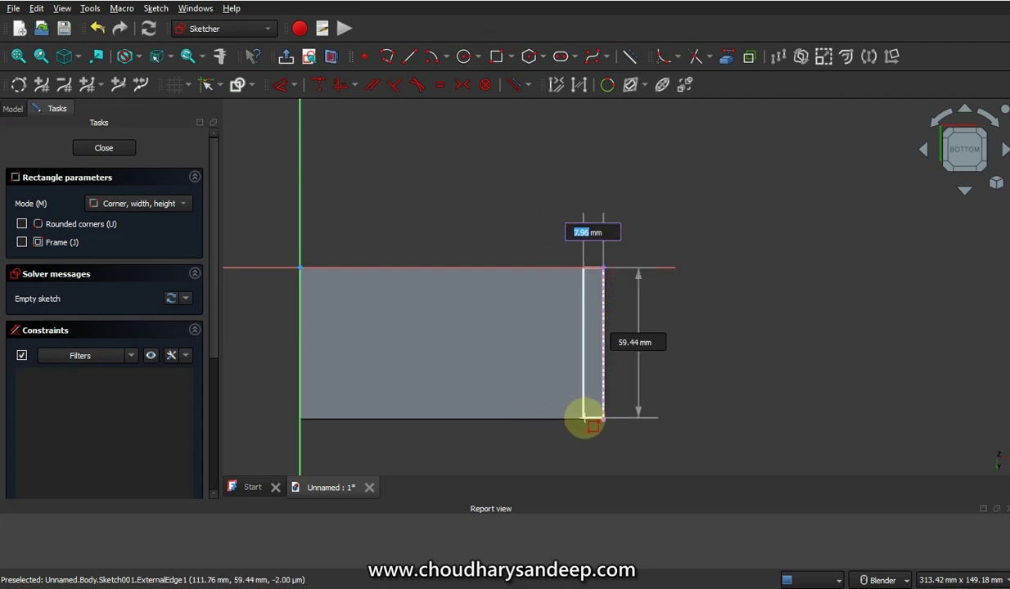
{"action": "left_click", "coordinate": [430, 430]}
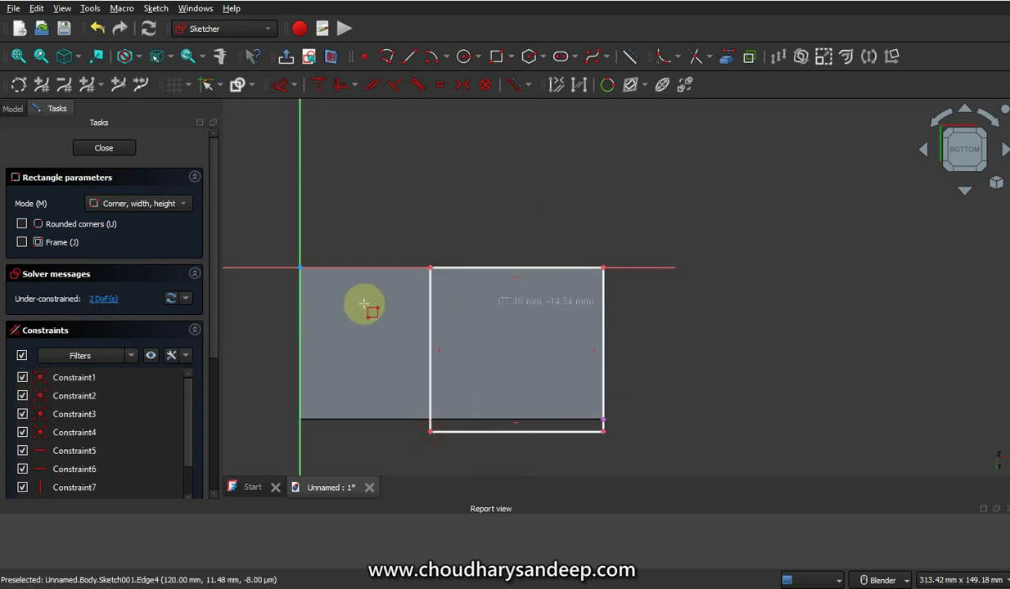
{"action": "right_click", "coordinate": [592, 284]}
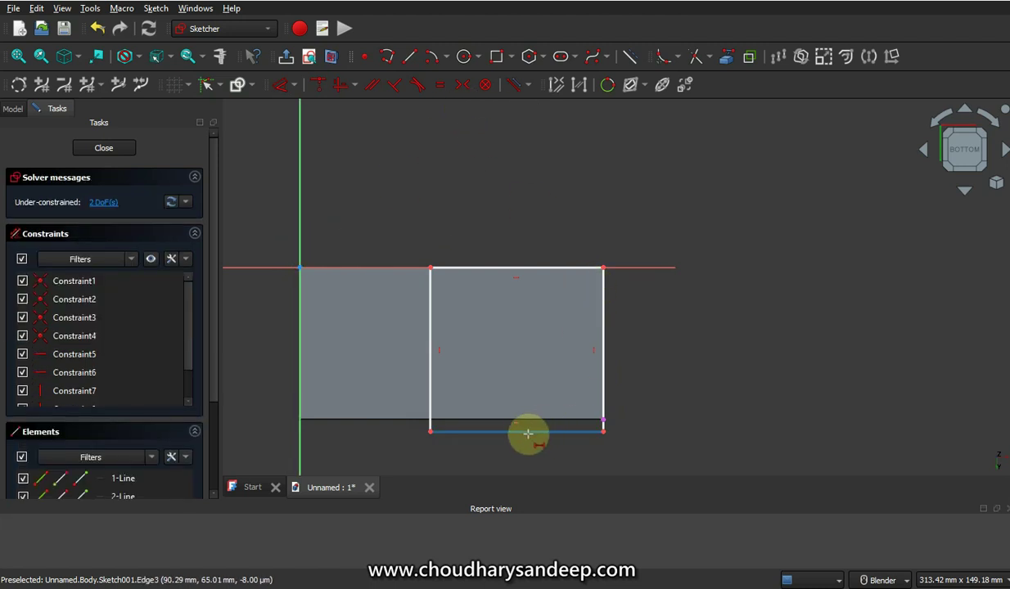
Constrain the rectangle to 60 mm by 60 mm and close the sketch.
{"action": "left_click", "coordinate": [528, 434]}
{"action": "type", "text": "l"}
{"action": "type", "text": "60"}
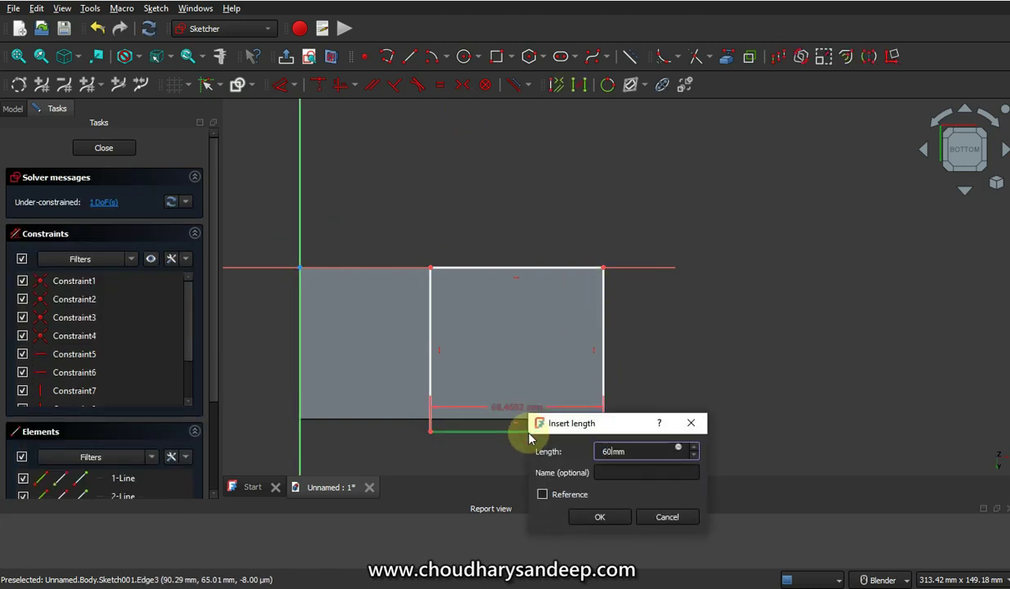
{"action": "key", "text": "Return"}
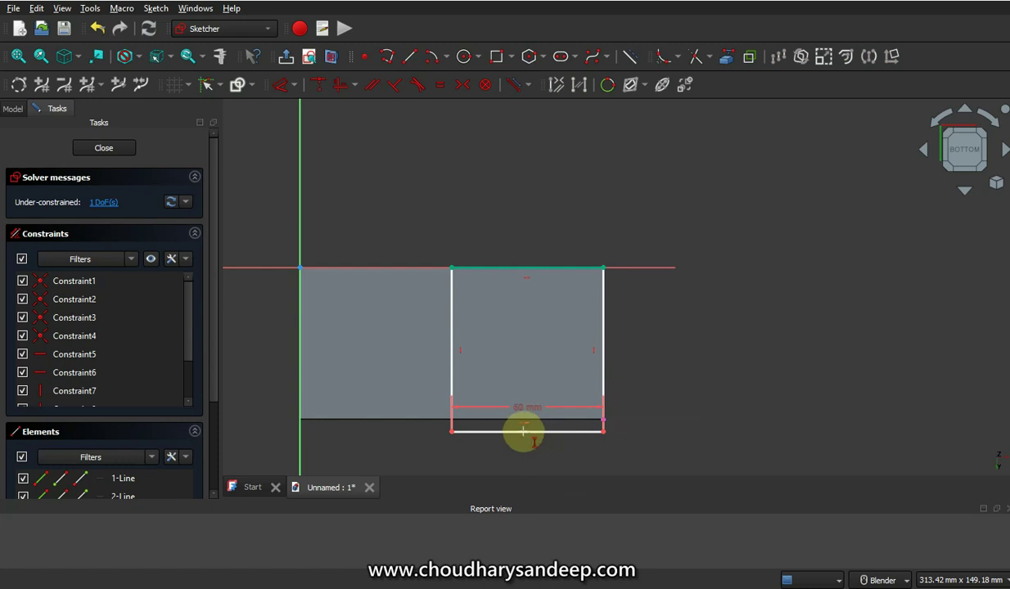
{"action": "left_click", "coordinate": [451, 352]}
{"action": "type", "text": "i"}
{"action": "type", "text": "60"}
{"action": "key", "text": "Return"}
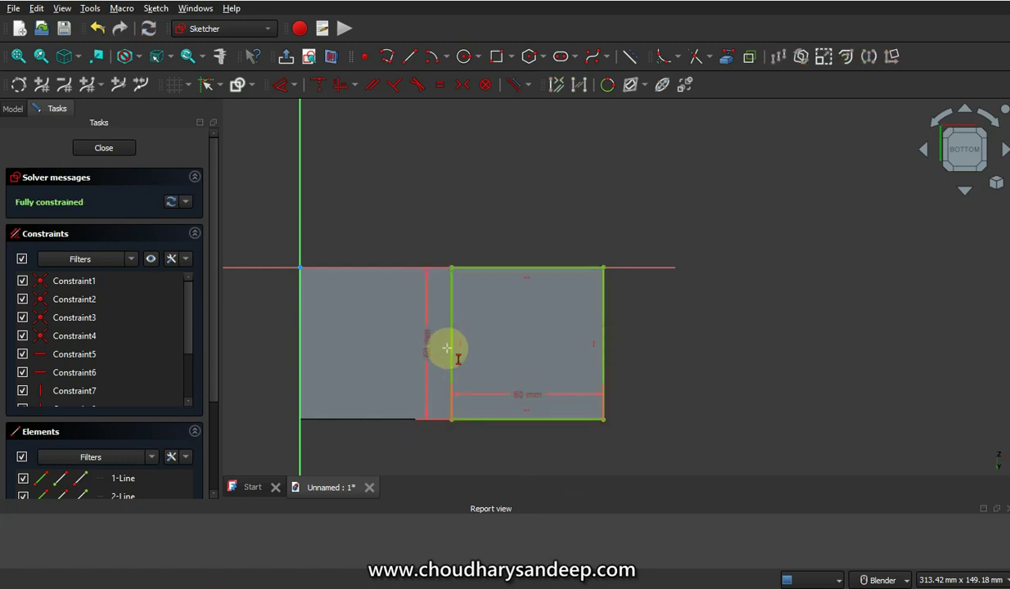
{"action": "left_click", "coordinate": [113, 149]}
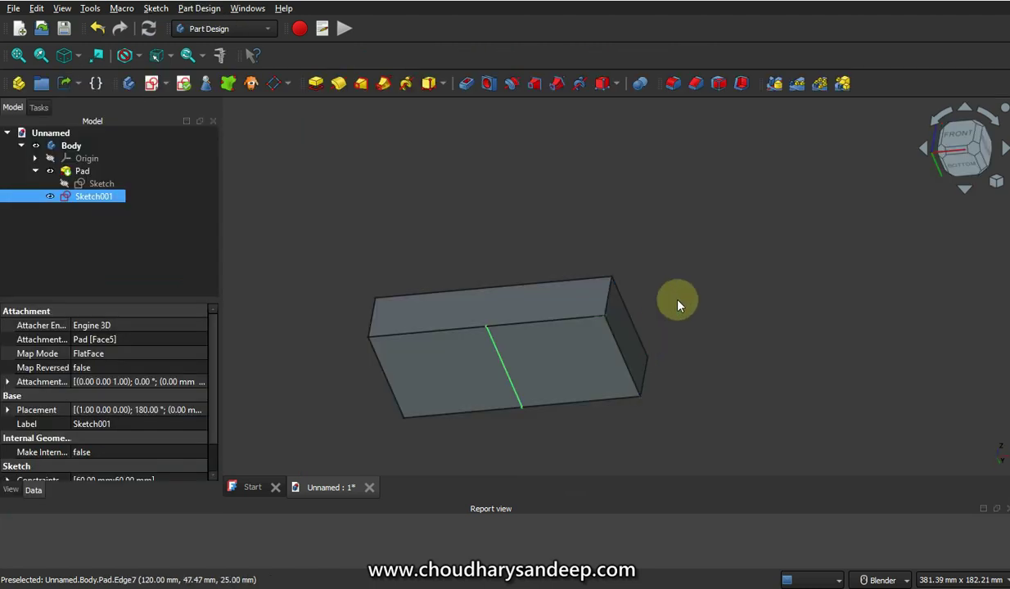
Pocket the square sketch 10 mm deep into the block.
{"action": "left_click", "coordinate": [466, 83]}
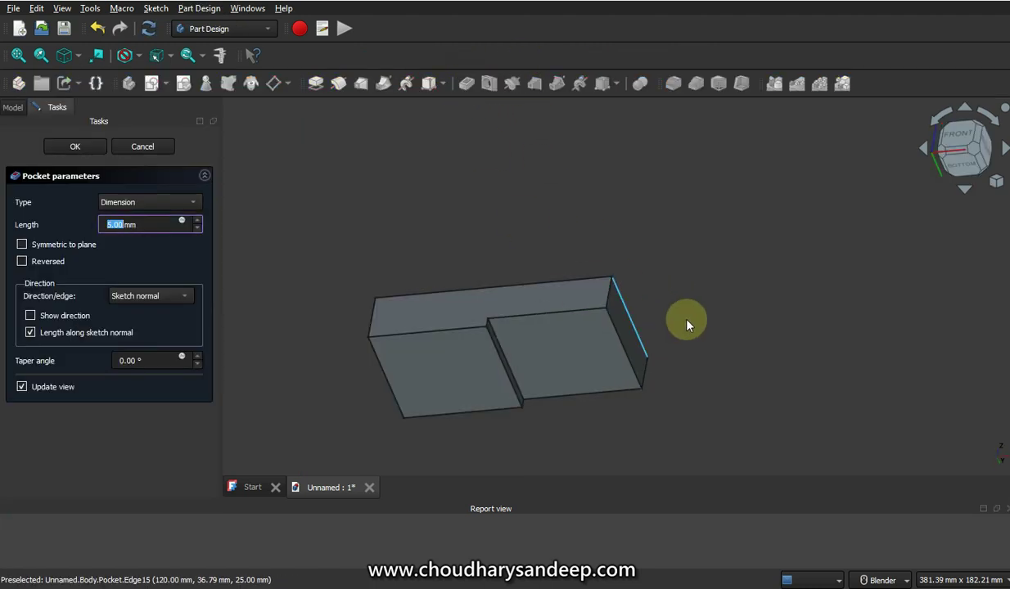
{"action": "type", "text": "10"}
{"action": "key", "text": "Return"}
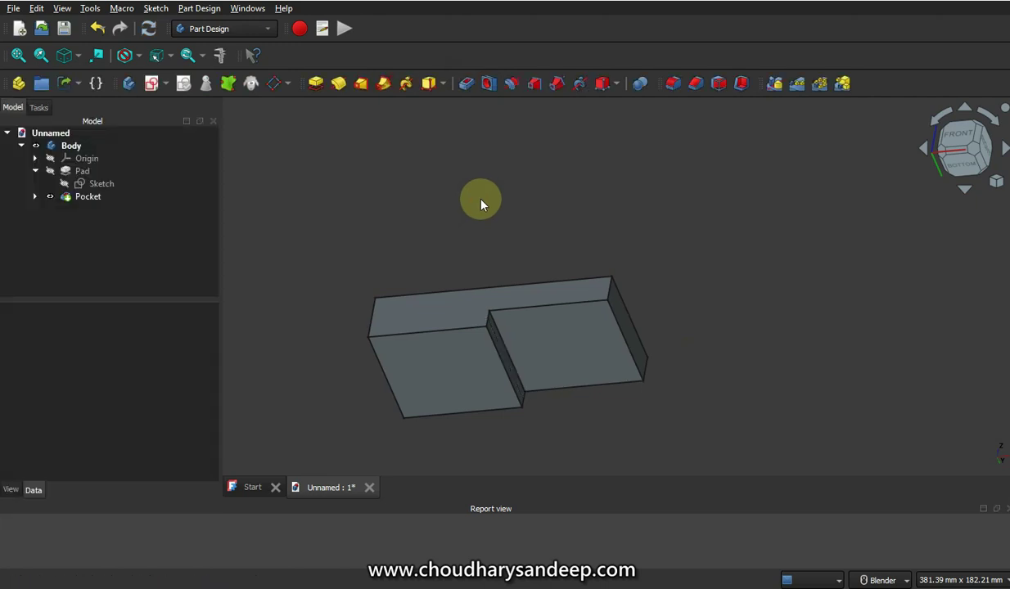
Orbit to view the block from above and select its top face.
{"action": "mouse_move", "coordinate": [604, 299]}
{"action": "middle_mouse_down"}
{"action": "mouse_move", "coordinate": [554, 248]}
{"action": "mouse_move", "coordinate": [534, 349]}
{"action": "mouse_move", "coordinate": [547, 313]}
{"action": "middle_mouse_up"}
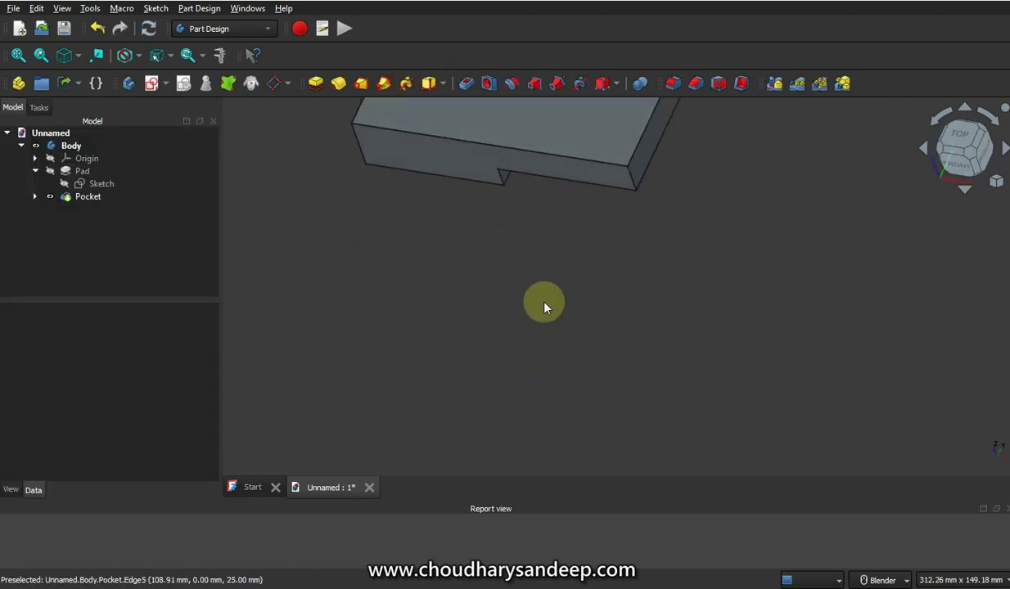
{"action": "scroll", "coordinate": [545, 314], "scroll_direction": "down", "scroll_amount": 3}
{"action": "scroll", "coordinate": [545, 181], "scroll_direction": "up", "scroll_amount": 3}
{"action": "left_click", "coordinate": [468, 240]}
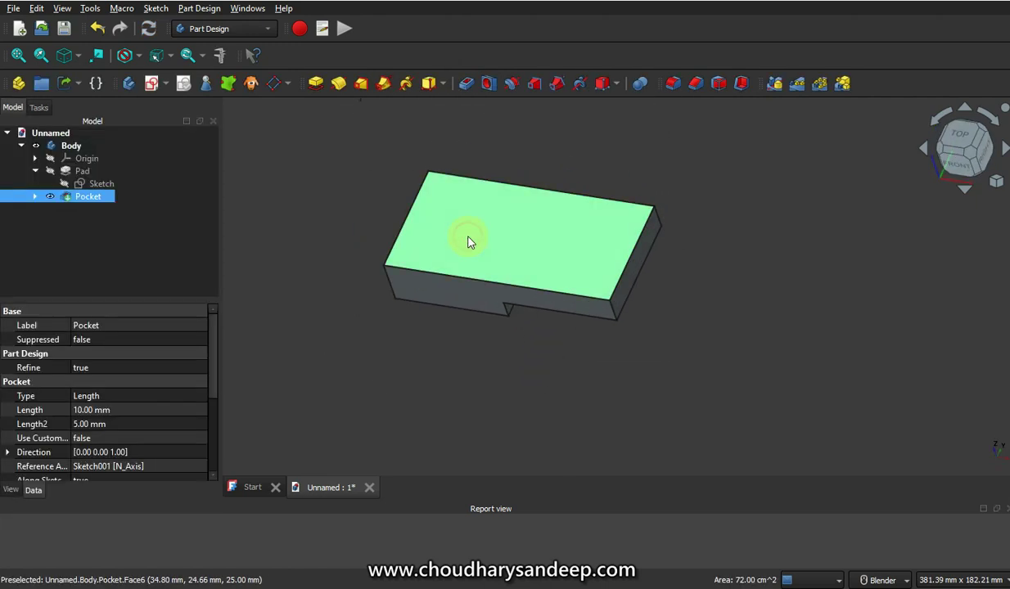
Create a new sketch on the selected top face.
{"action": "left_click", "coordinate": [166, 83]}
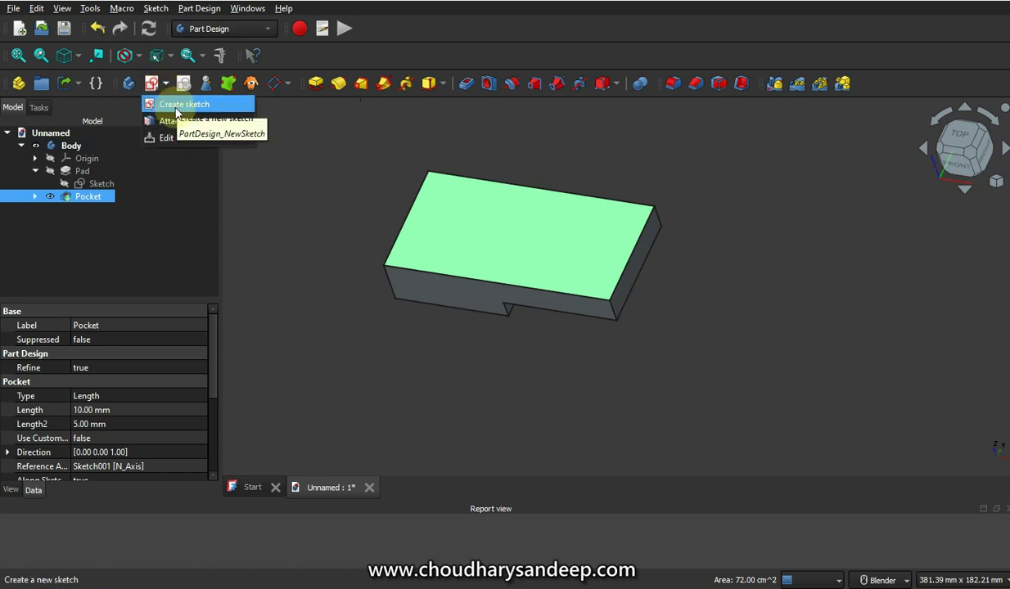
{"action": "left_click", "coordinate": [182, 105]}
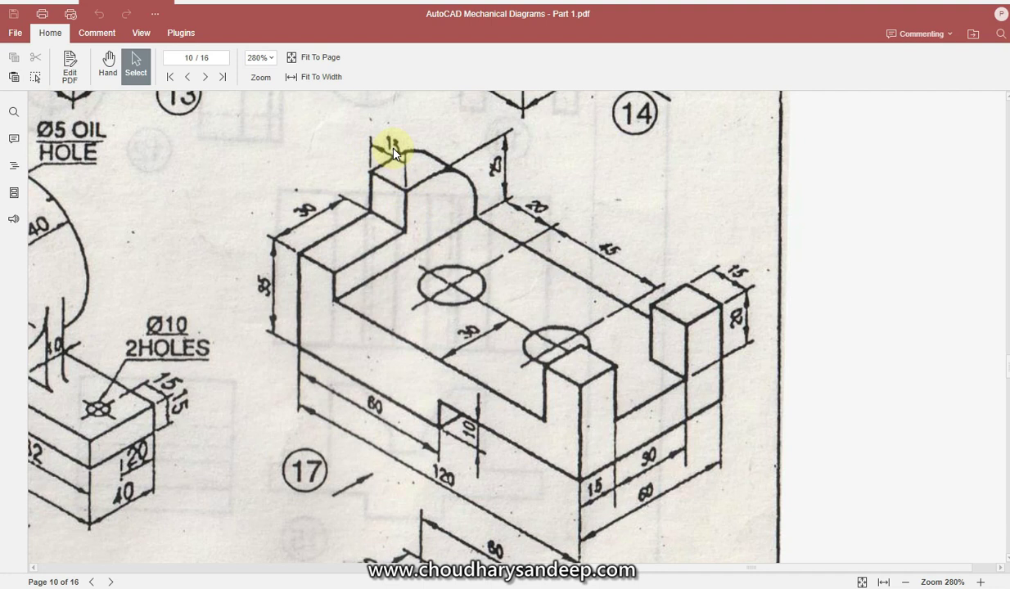
{"action": "scroll", "coordinate": [393, 156], "scroll_direction": "up", "scroll_amount": 1}
{"action": "scroll", "coordinate": [402, 199], "scroll_direction": "down", "scroll_amount": 1}
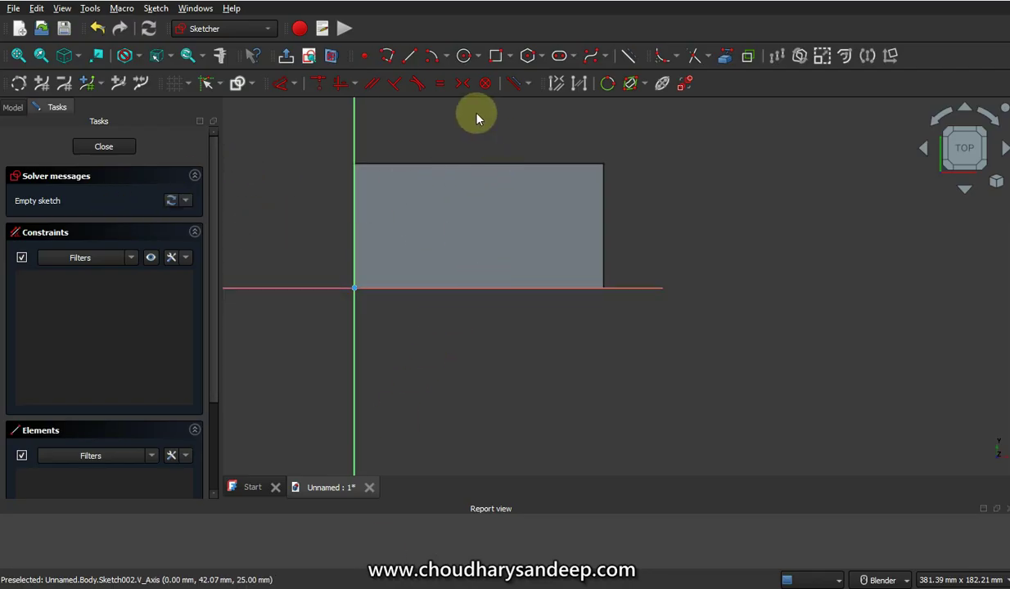
Draw two circles side by side inside the top-face outline.
{"action": "left_click", "coordinate": [464, 55]}
{"action": "left_click", "coordinate": [425, 228]}
{"action": "left_click", "coordinate": [446, 249]}
{"action": "left_click", "coordinate": [507, 223]}
{"action": "left_click", "coordinate": [525, 245]}
{"action": "key", "text": "Escape"}
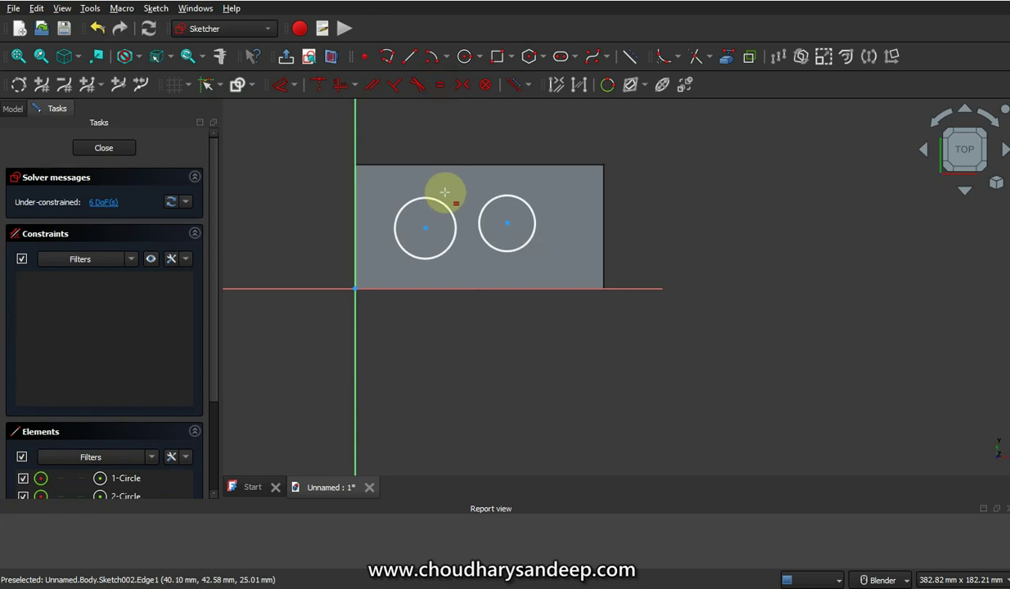
Apply an Equal constraint so both circles share the same size.
{"action": "left_click", "coordinate": [445, 208]}
{"action": "left_click", "coordinate": [505, 197]}
{"action": "key", "text": "e"}
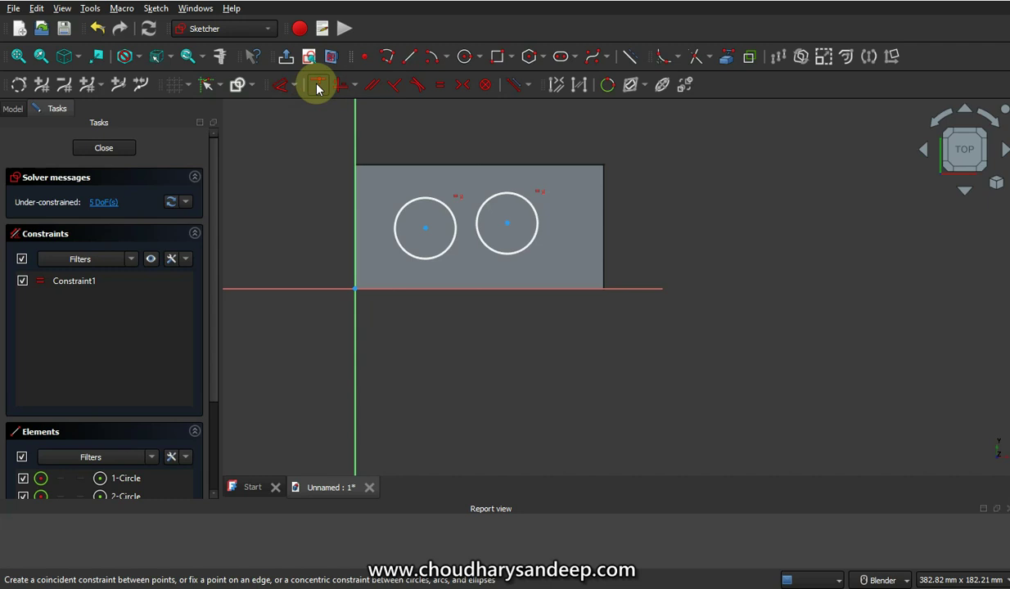
{"action": "left_click", "coordinate": [359, 86]}
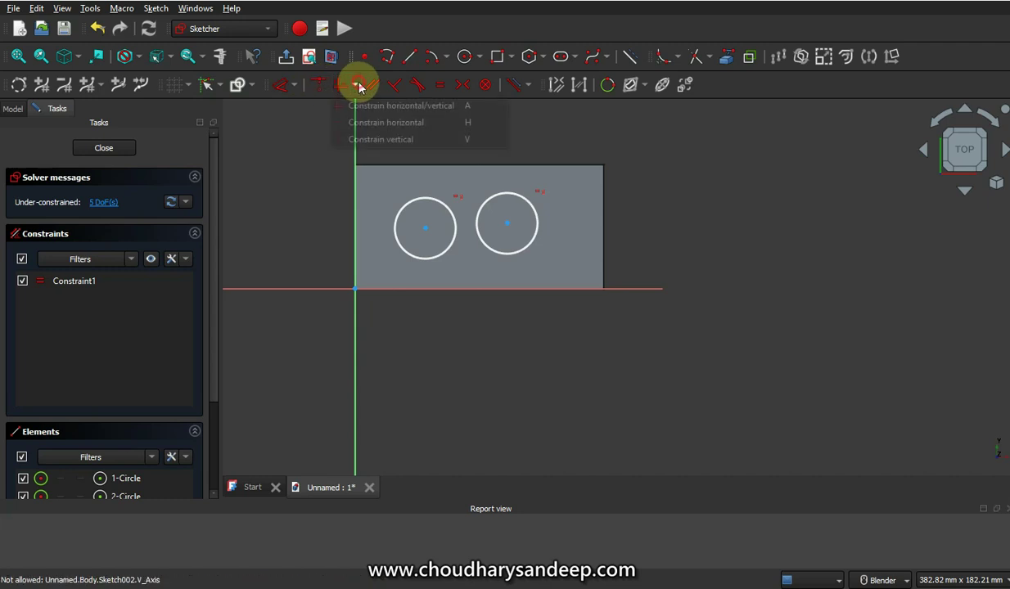
Constrain the left and right circle centres to lie on a horizontal line.
{"action": "left_click", "coordinate": [383, 123]}
{"action": "left_click", "coordinate": [425, 227]}
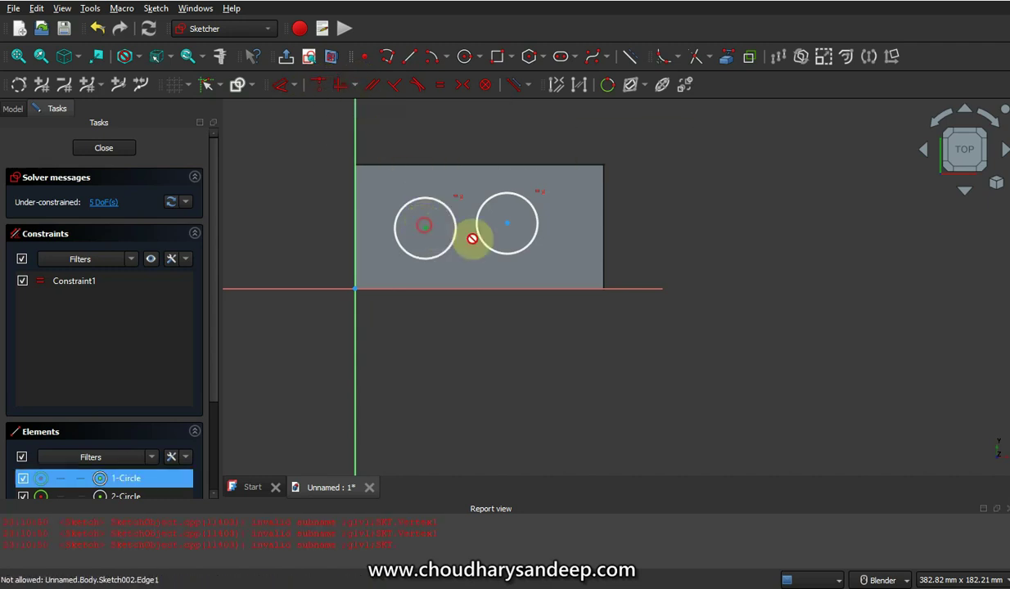
{"action": "left_click", "coordinate": [506, 225]}
{"action": "scroll", "coordinate": [433, 198], "scroll_direction": "down", "scroll_amount": 2}
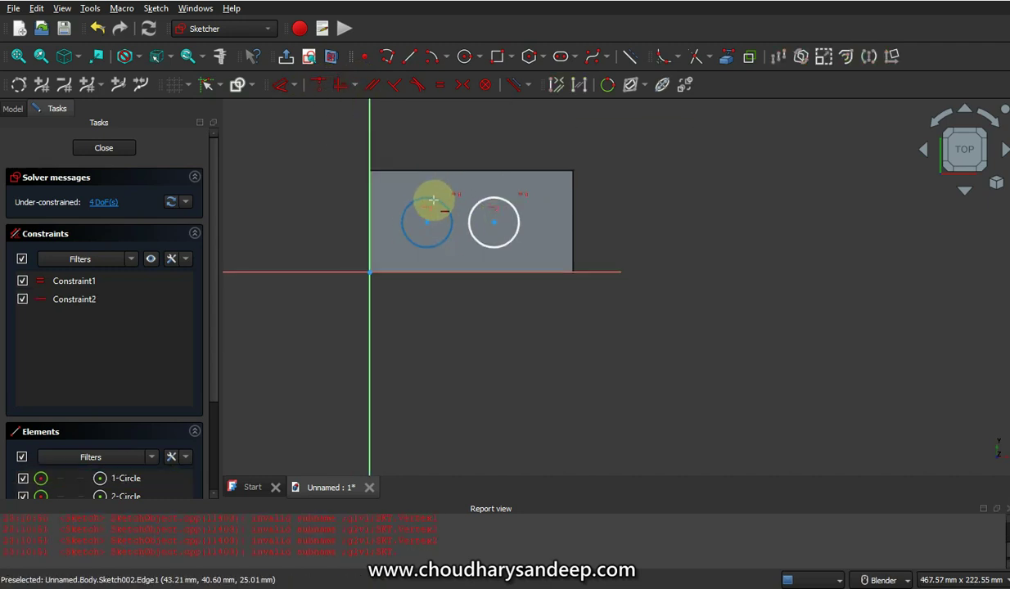
{"action": "scroll", "coordinate": [405, 197], "scroll_direction": "up", "scroll_amount": 2}
{"action": "left_click", "coordinate": [423, 198]}
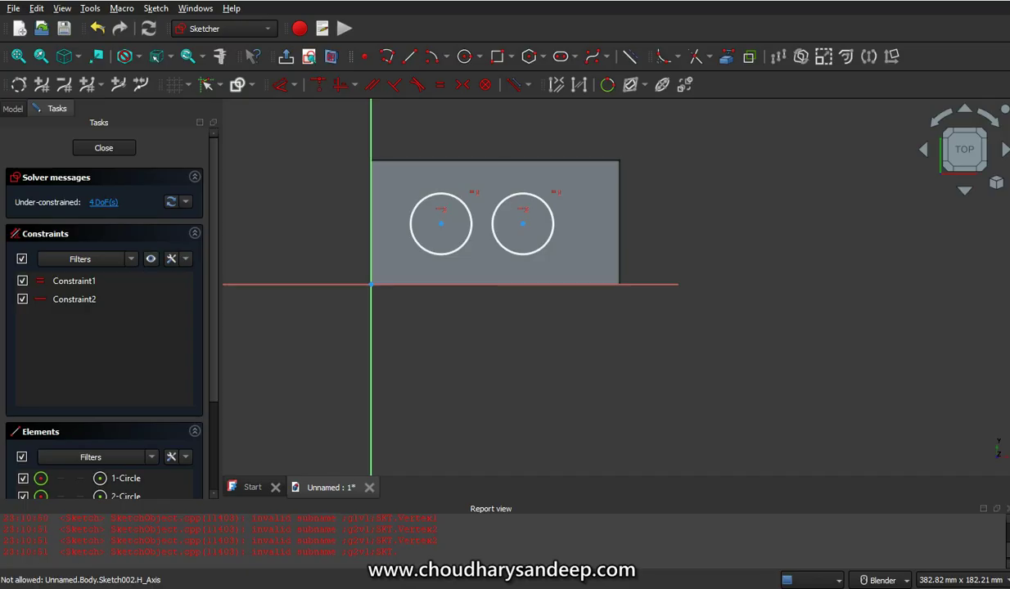
{"action": "scroll", "coordinate": [409, 139], "scroll_direction": "up", "scroll_amount": 1}
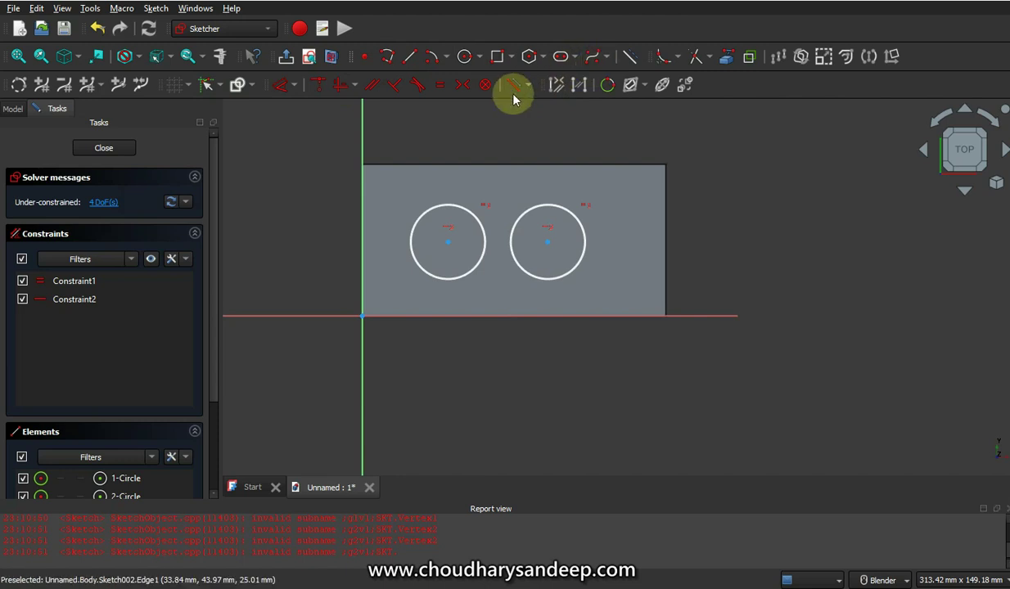
{"action": "left_click", "coordinate": [293, 84]}
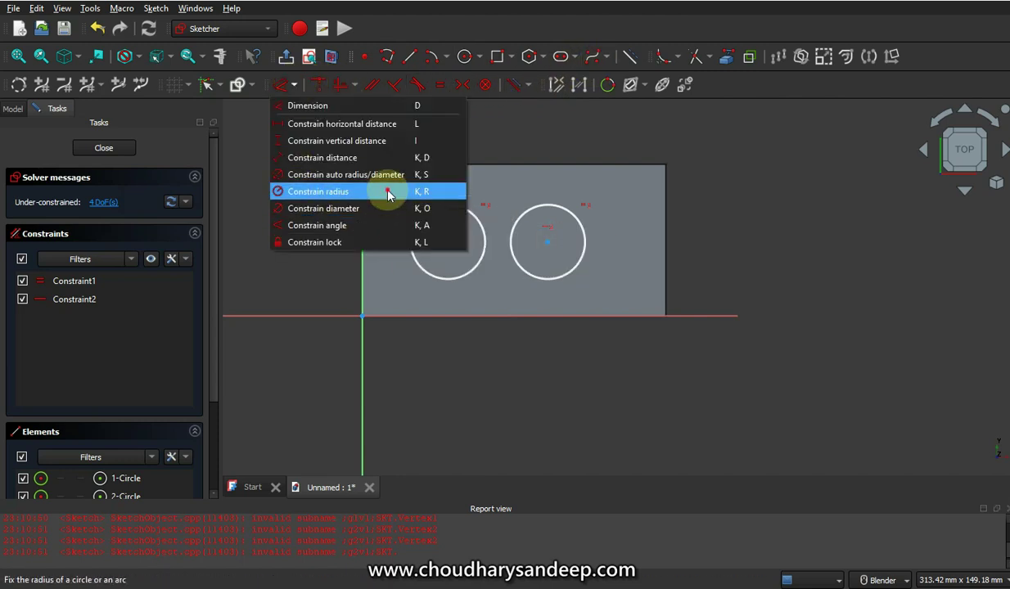
Set the left circle's radius constraint to 10 mm, sizing both equal circles.
{"action": "left_click", "coordinate": [394, 209]}
{"action": "left_click", "coordinate": [474, 271]}
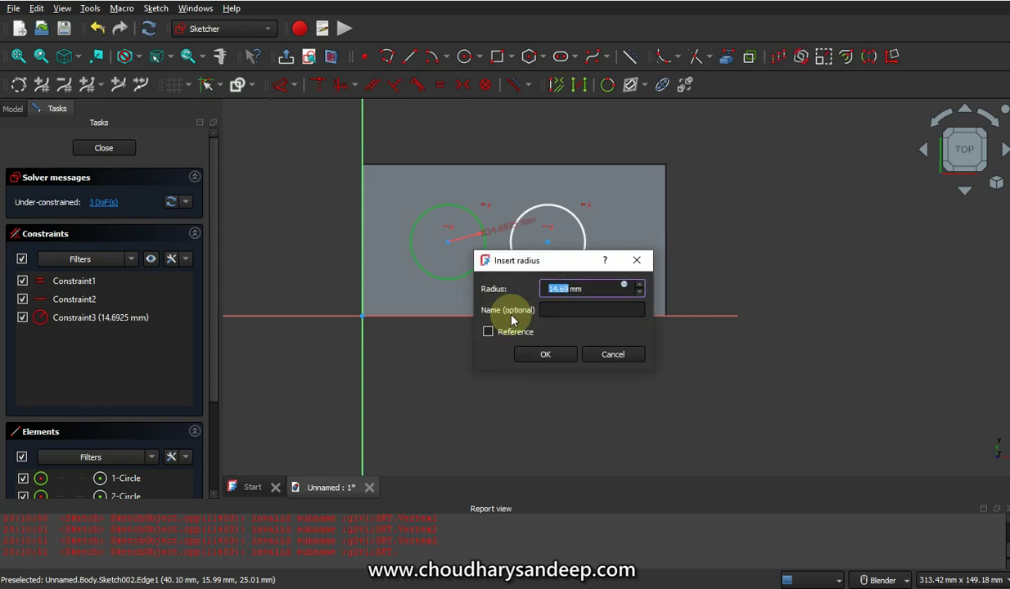
{"action": "type", "text": "1"}
{"action": "type", "text": "0"}
{"action": "key", "text": "Return"}
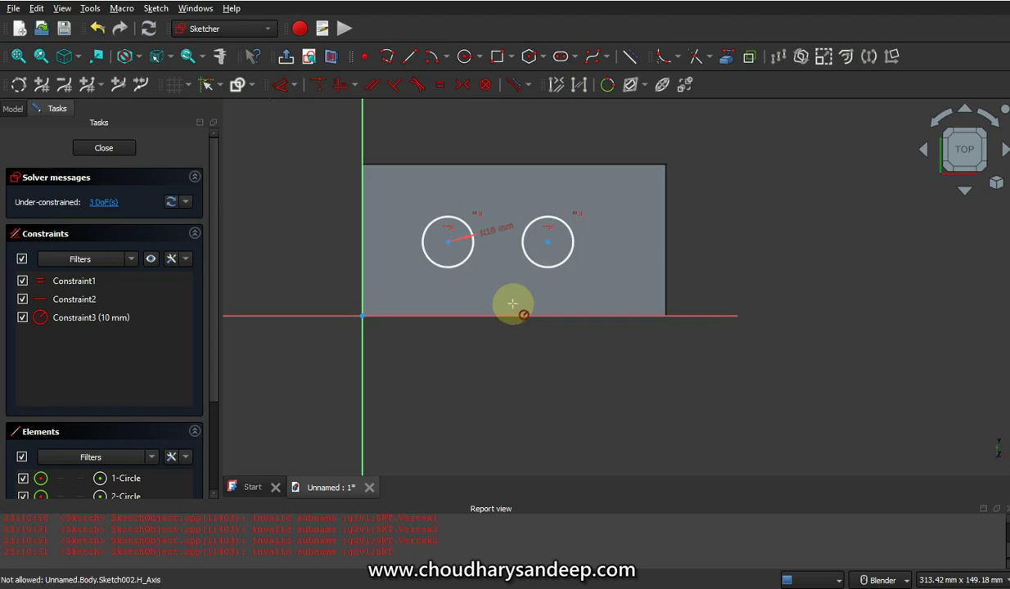
{"action": "scroll", "coordinate": [440, 209], "scroll_direction": "up", "scroll_amount": 2}
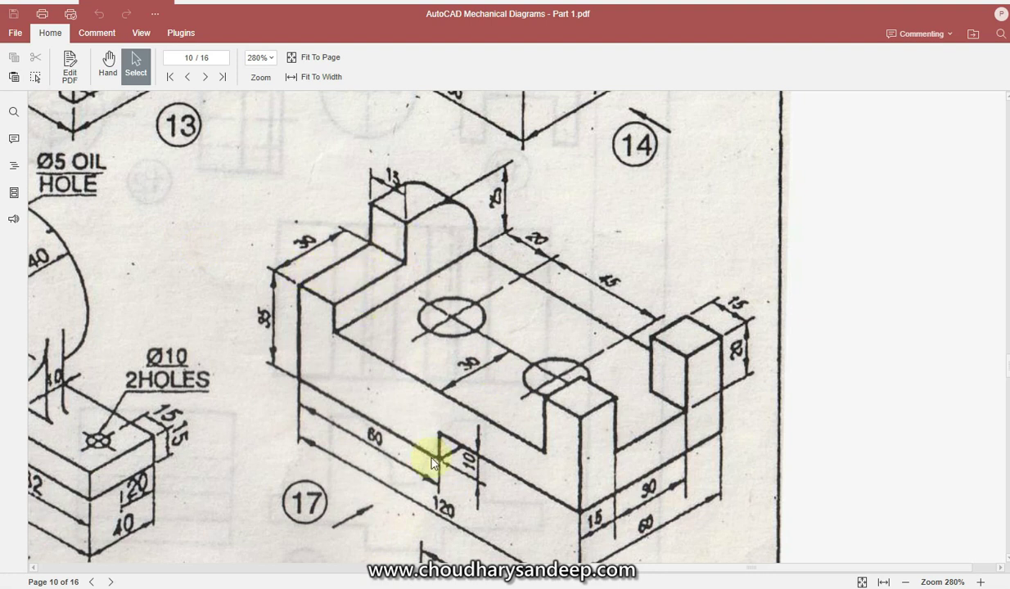
Return from the PDF viewer to FreeCAD's Sketch002 with the two hole circles.
{"action": "left_click", "coordinate": [473, 532]}
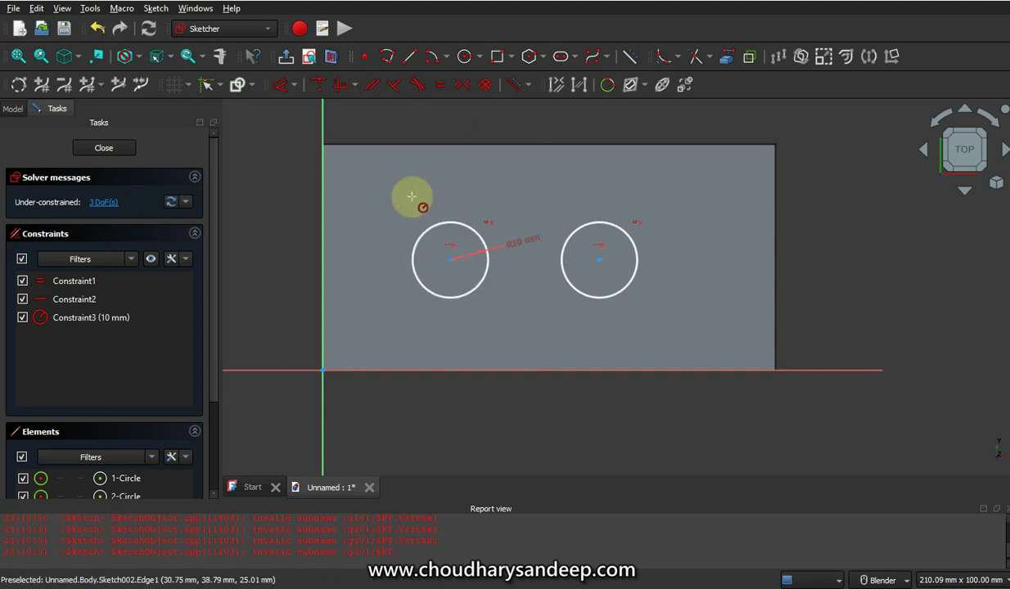
Link the face's left and top edges into the sketch as external geometry.
{"action": "left_click", "coordinate": [725, 57]}
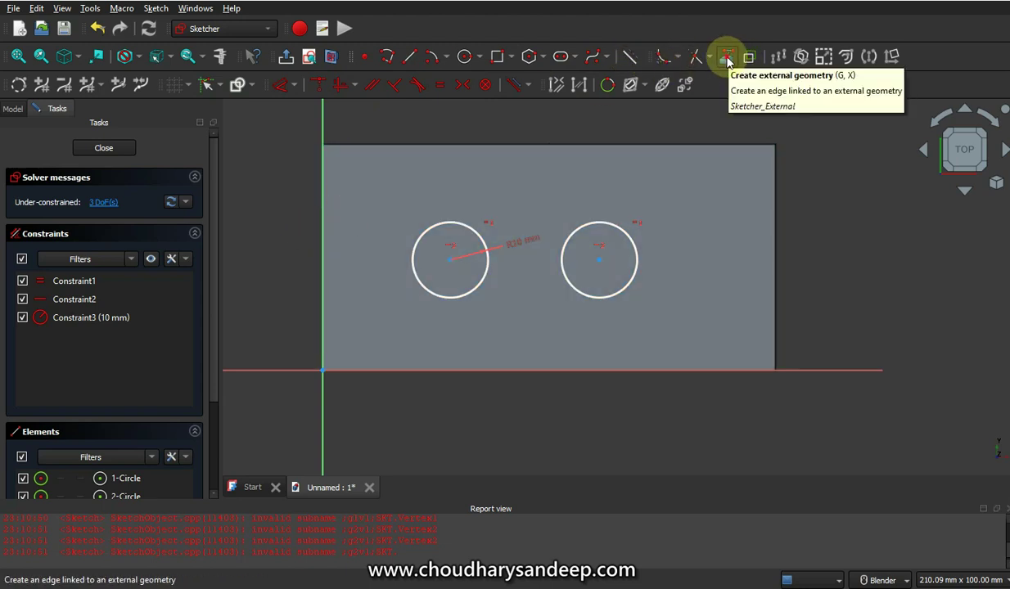
{"action": "left_click", "coordinate": [325, 202]}
{"action": "left_click", "coordinate": [408, 152]}
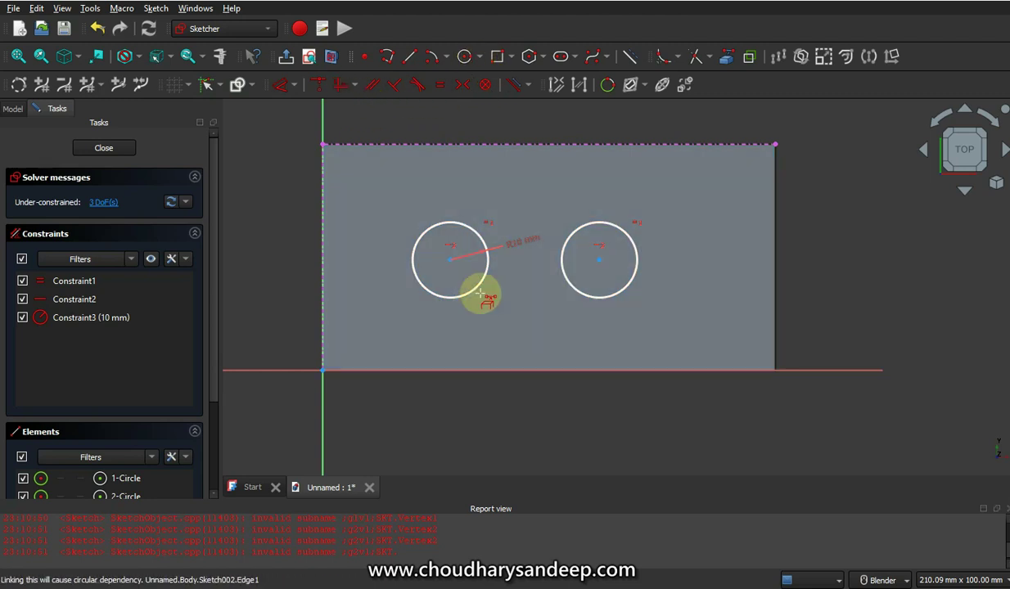
Place the left circle's centre 35 mm horizontally from the top-left corner.
{"action": "left_click", "coordinate": [450, 258]}
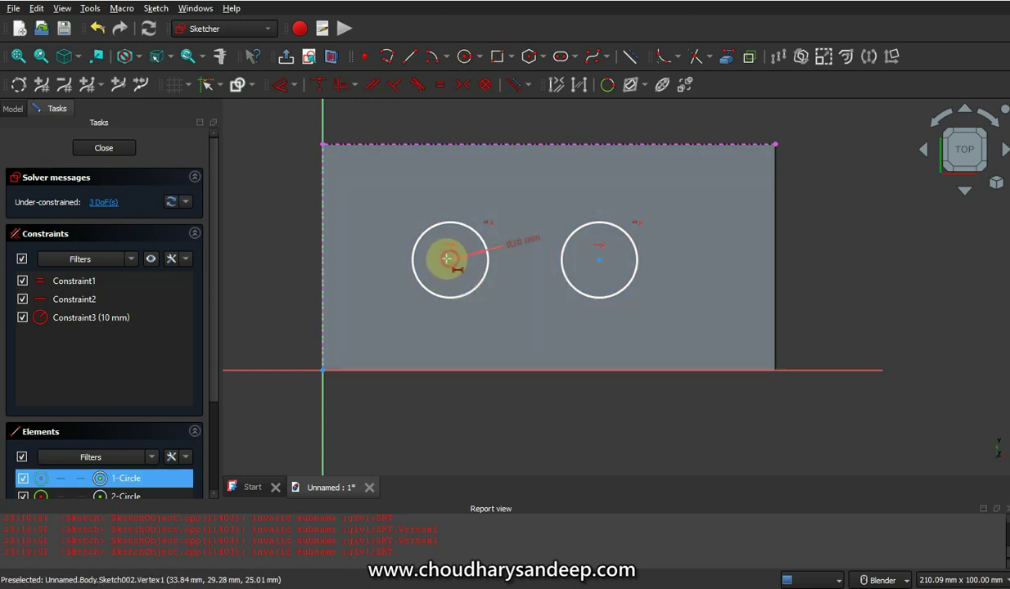
{"action": "left_click", "coordinate": [323, 146]}
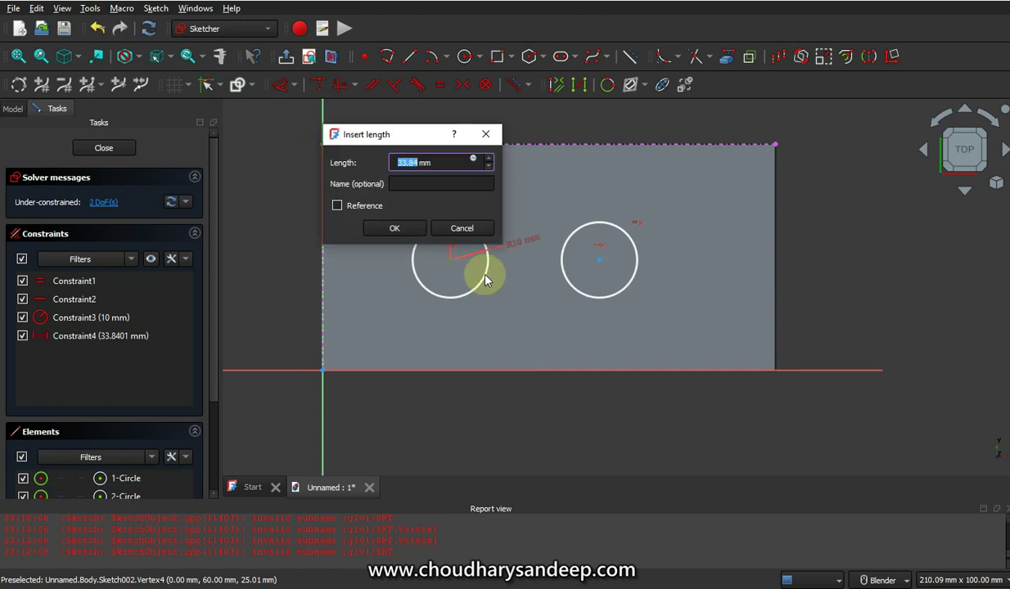
{"action": "key", "text": "alt+Tab"}
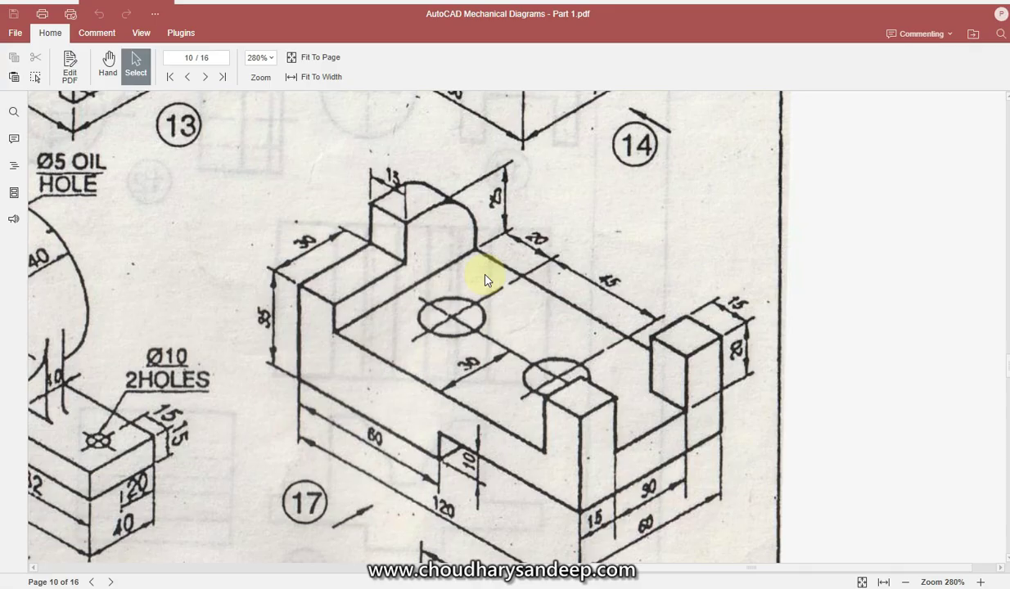
{"action": "key", "text": "alt+Tab"}
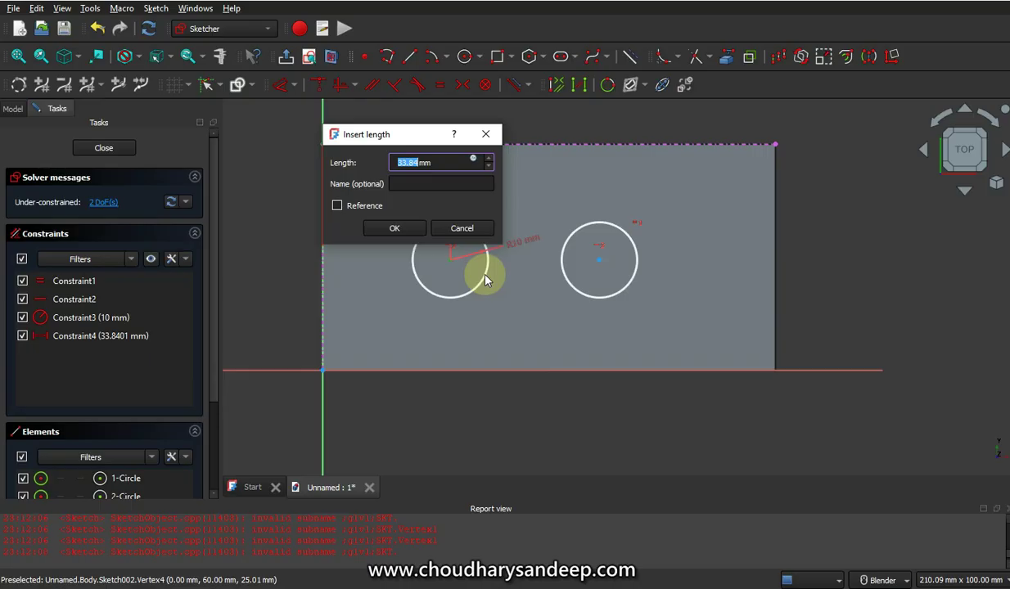
{"action": "key", "text": "Return"}
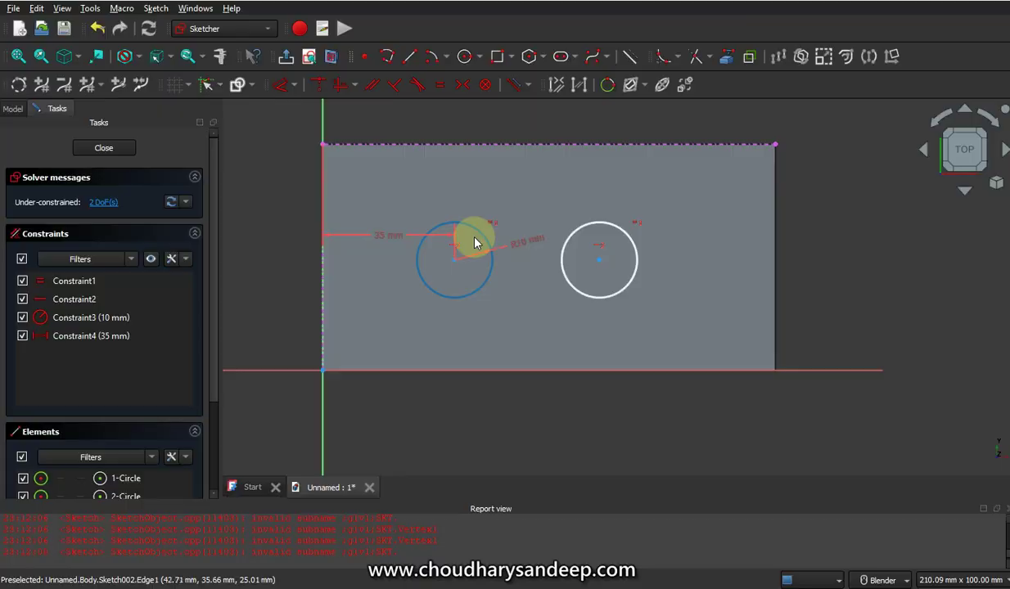
After checking the drawing, start a vertical distance from the origin to the left circle's centre.
{"action": "key", "text": "alt+Tab"}
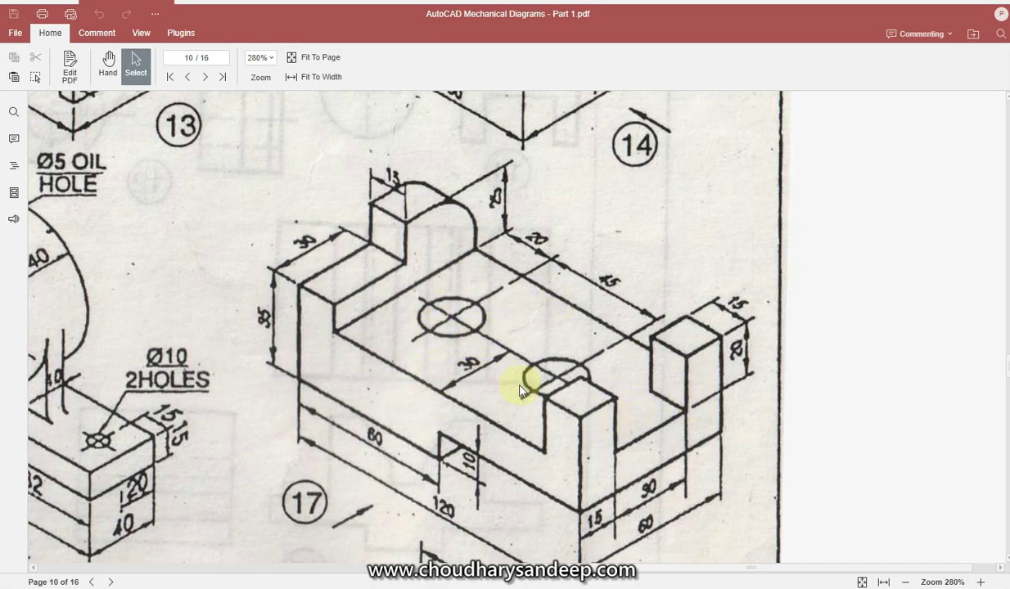
{"action": "key", "text": "alt+Tab"}
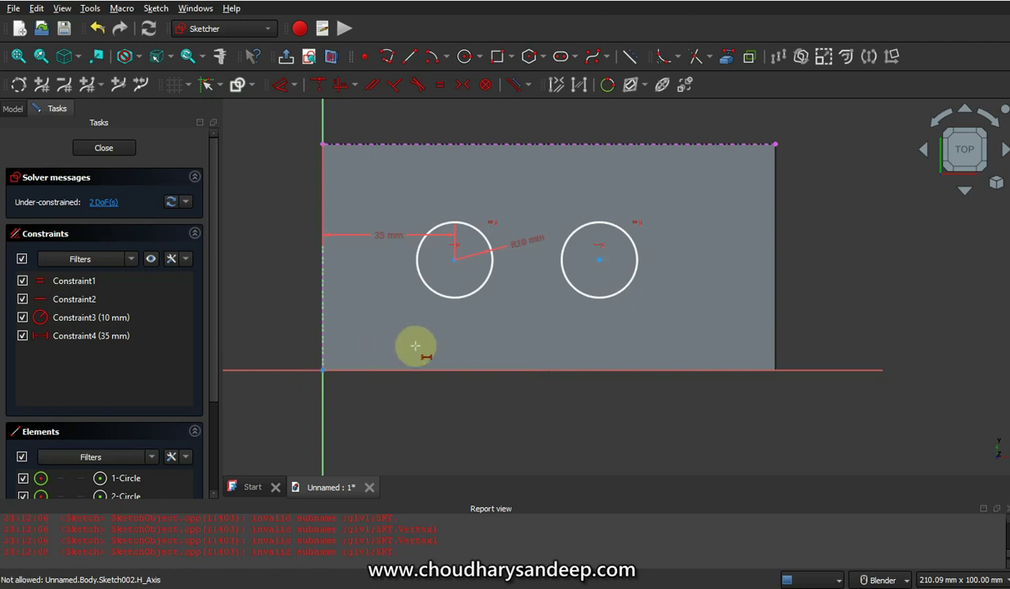
{"action": "left_click", "coordinate": [454, 260]}
{"action": "left_click", "coordinate": [322, 371]}
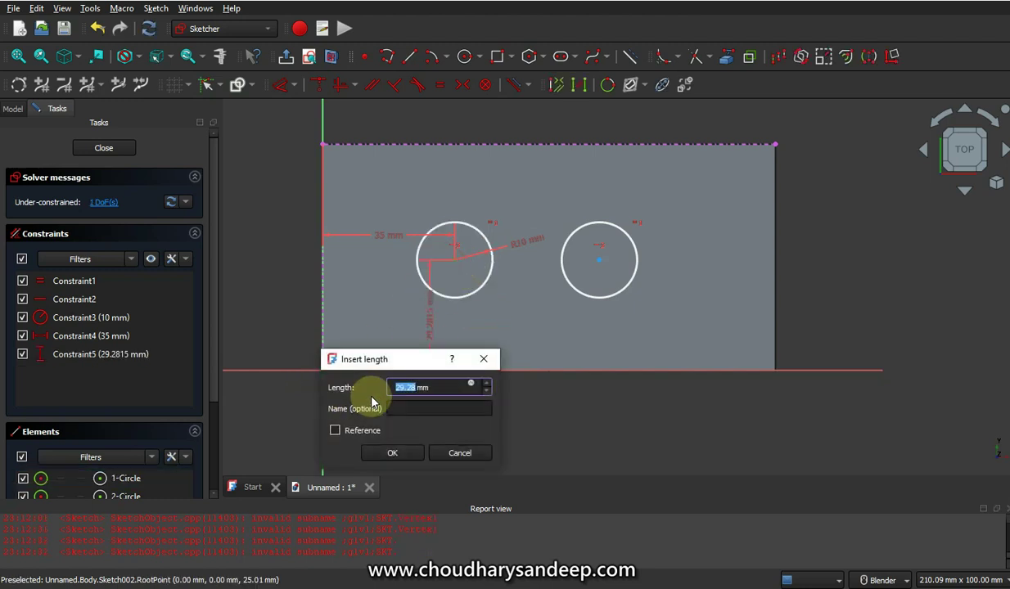
Confirm the 30 mm vertical distance and space the two circle centres 45 mm apart.
{"action": "key", "text": "Return"}
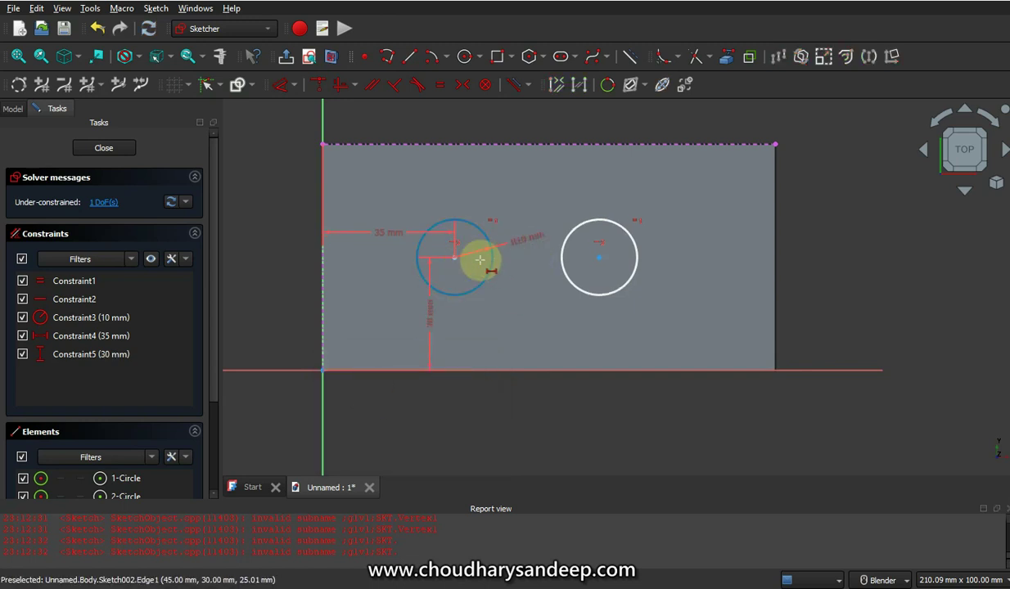
{"action": "left_click", "coordinate": [455, 259]}
{"action": "left_click", "coordinate": [588, 254]}
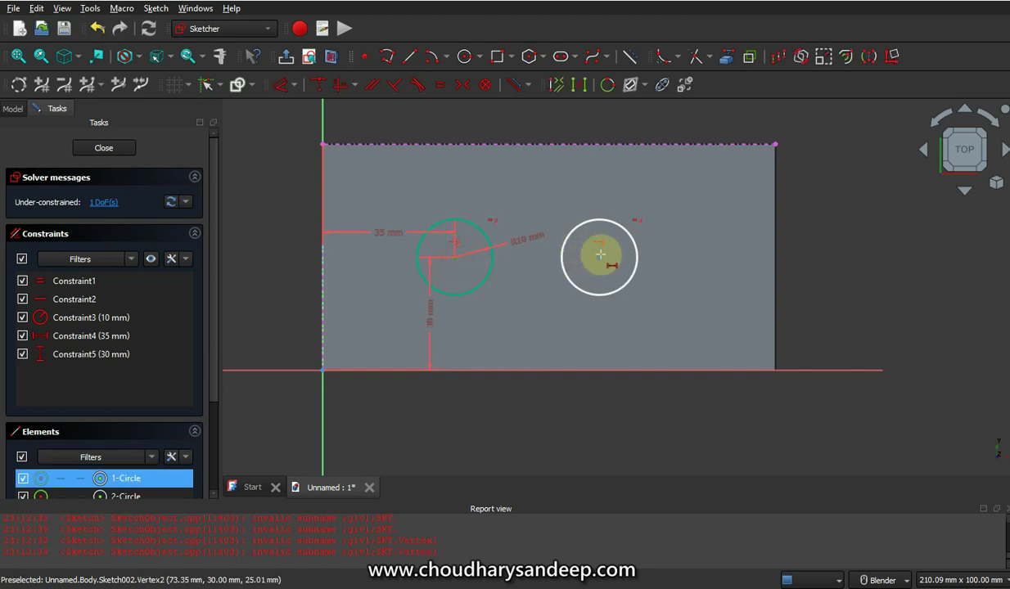
{"action": "key", "text": "l"}
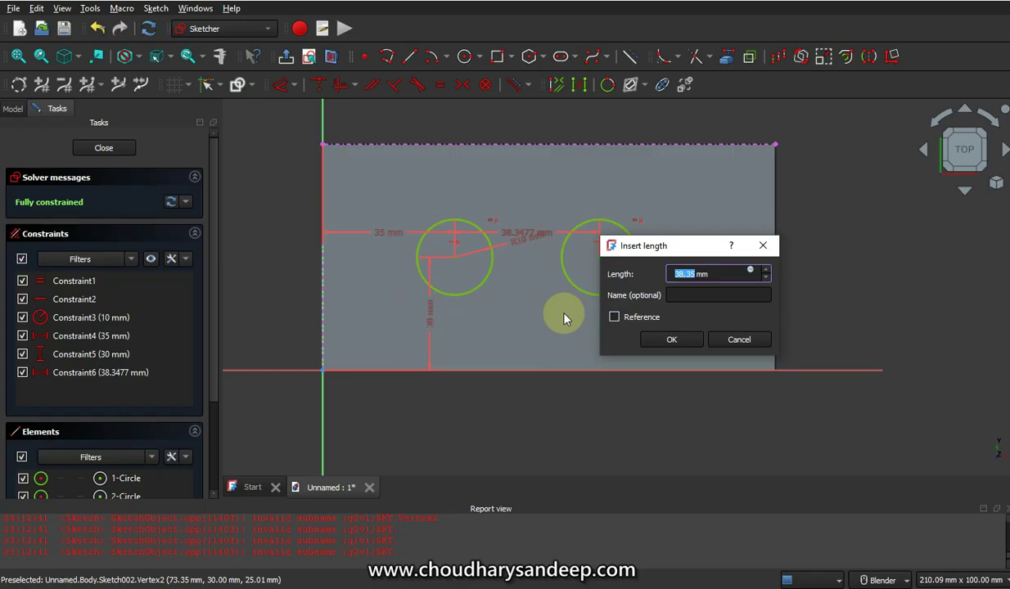
{"action": "type", "text": "45"}
{"action": "key", "text": "Return"}
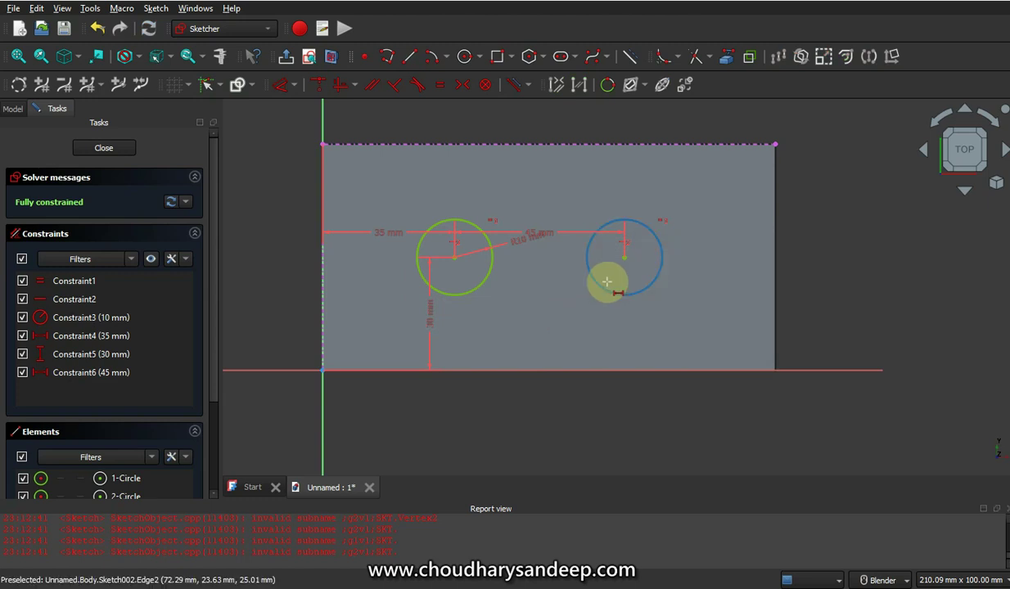
Discard the redundant 40 mm dimension to the base's corner and close the hole sketch.
{"action": "scroll", "coordinate": [688, 254], "scroll_direction": "up", "scroll_amount": 1}
{"action": "left_click", "coordinate": [612, 256]}
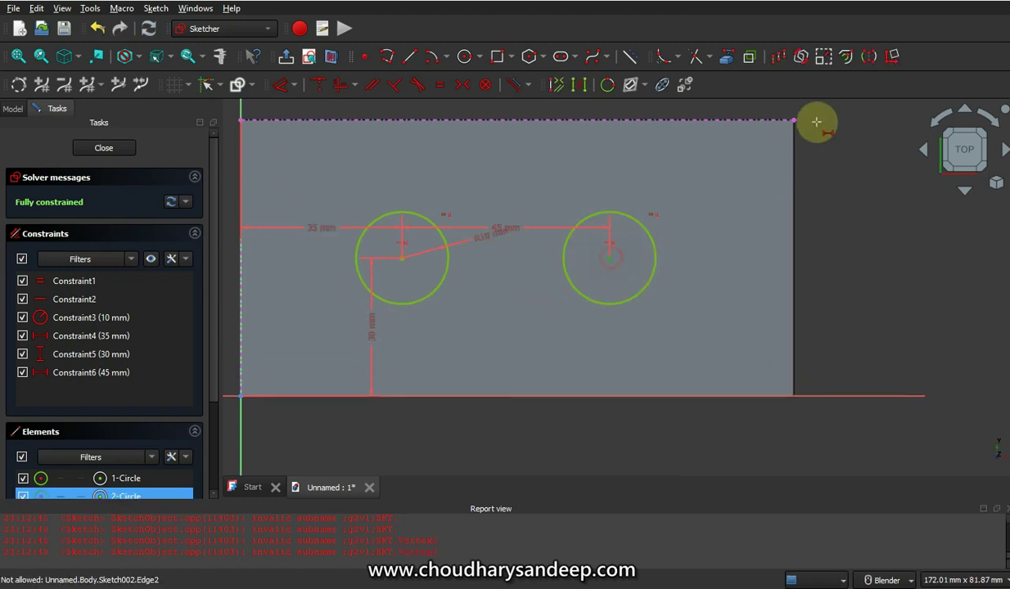
{"action": "left_click", "coordinate": [794, 122]}
{"action": "key", "text": "l"}
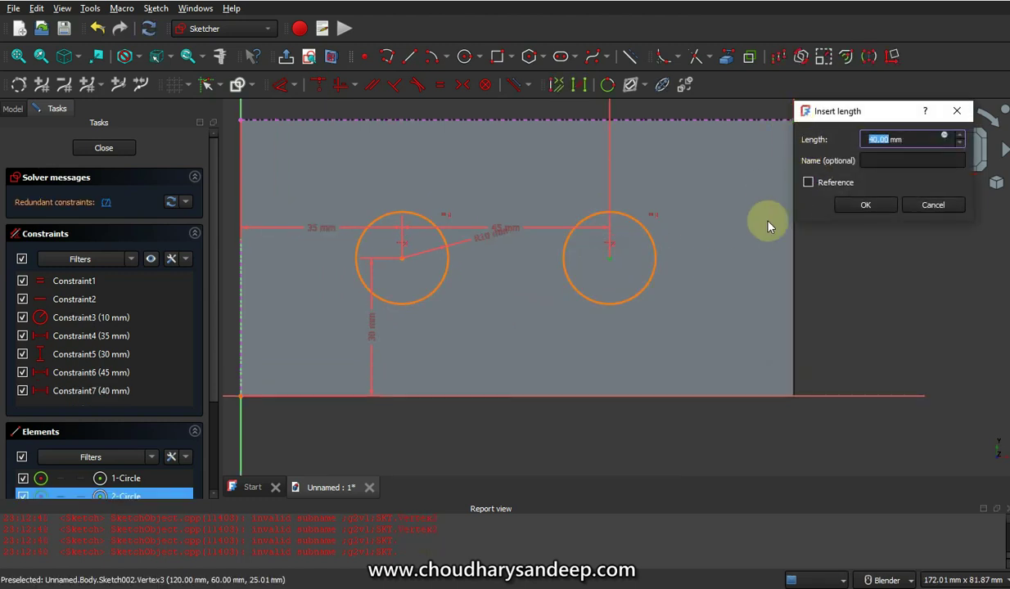
{"action": "left_click", "coordinate": [933, 206]}
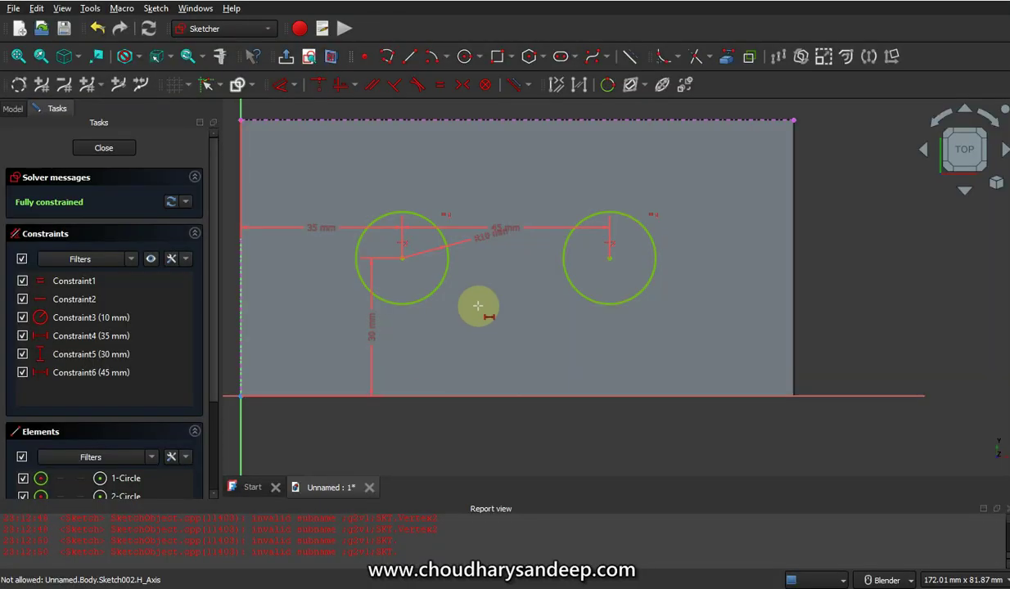
{"action": "left_click", "coordinate": [96, 147]}
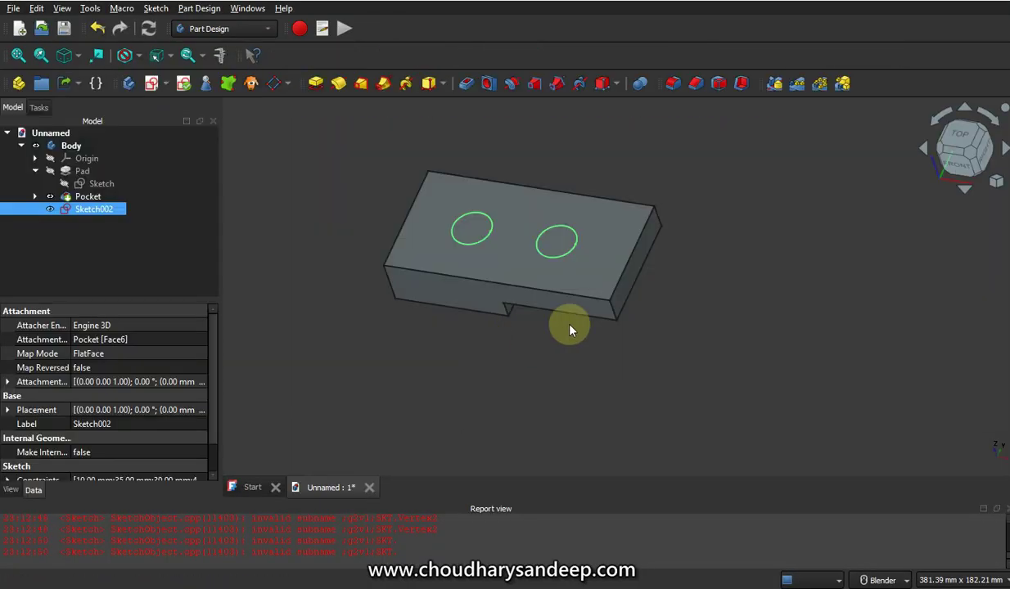
Pocket Sketch002 20 mm deep to cut the two holes, then check the reference PDF.
{"action": "left_click", "coordinate": [466, 85]}
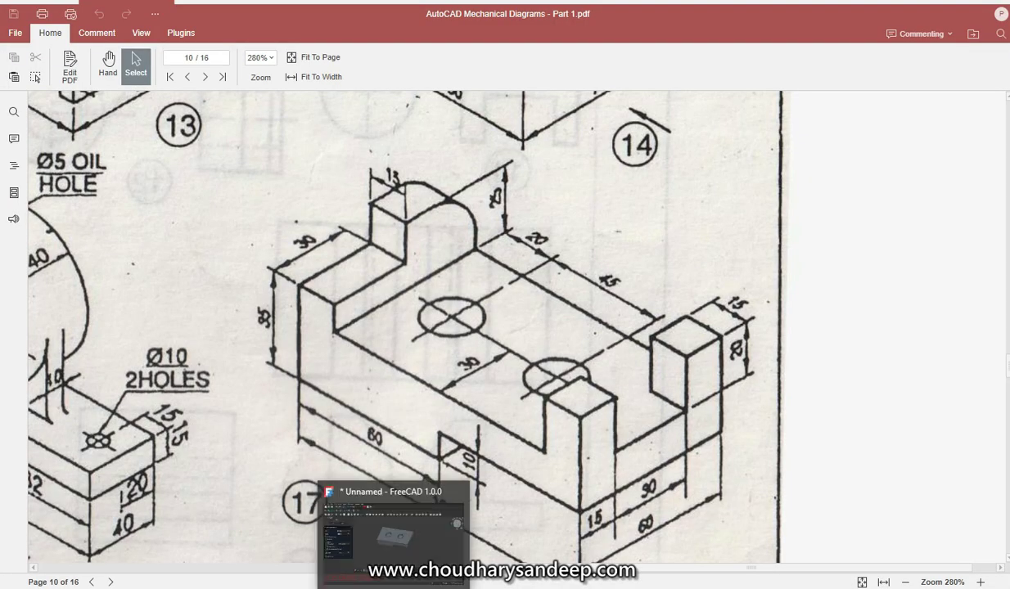
{"action": "left_click", "coordinate": [428, 495]}
{"action": "type", "text": "20"}
{"action": "key", "text": "Return"}
{"action": "mouse_move", "coordinate": [565, 259]}
{"action": "middle_mouse_down"}
{"action": "mouse_move", "coordinate": [582, 327]}
{"action": "mouse_move", "coordinate": [646, 288]}
{"action": "mouse_move", "coordinate": [591, 266]}
{"action": "middle_mouse_up"}
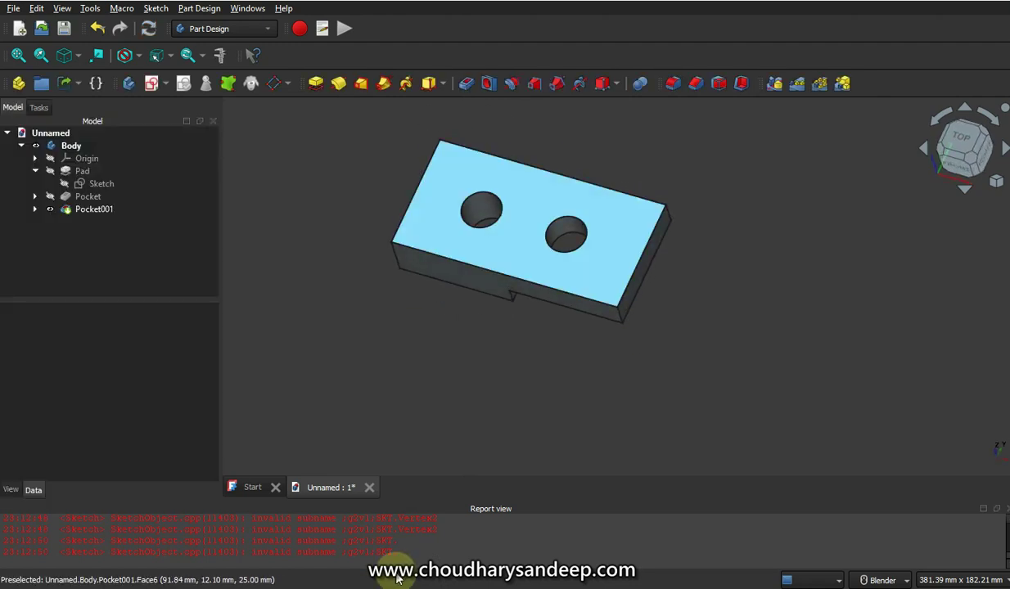
{"action": "left_click", "coordinate": [399, 540]}
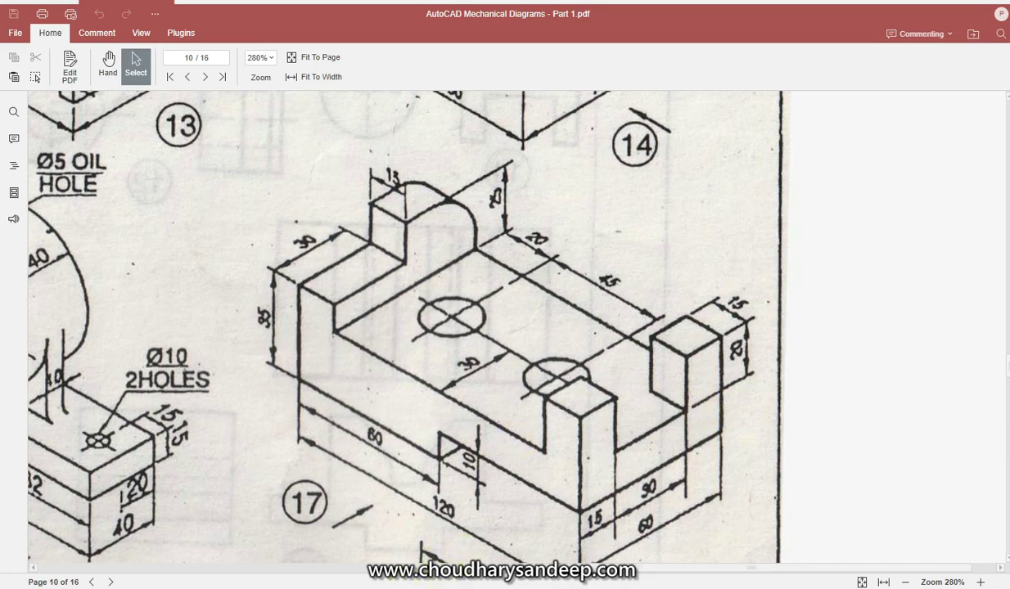
{"action": "left_click", "coordinate": [380, 515]}
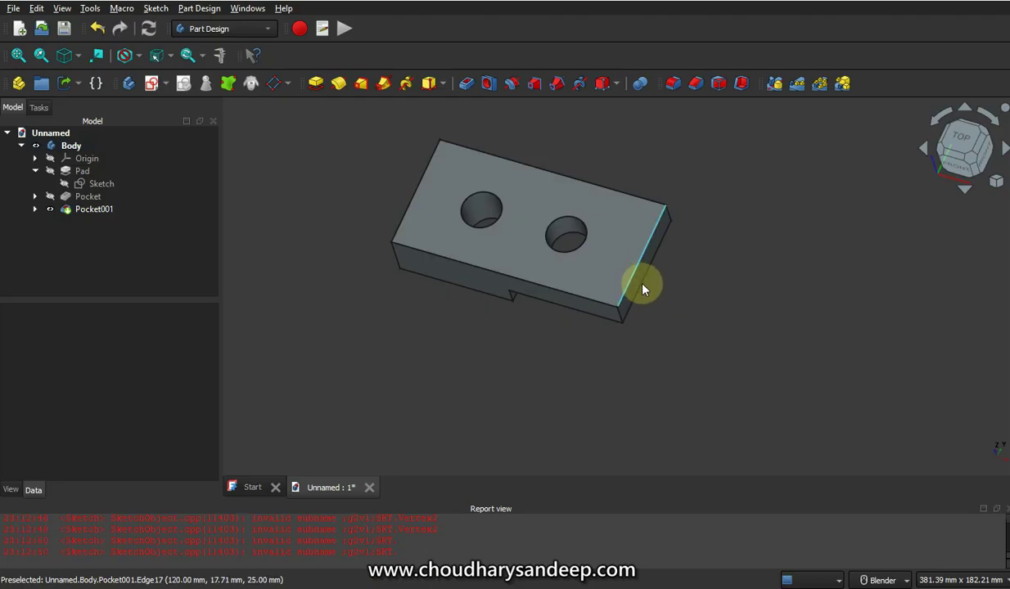
Start a sketch on the base's end face, referencing its top edge as external geometry.
{"action": "scroll", "coordinate": [634, 288], "scroll_direction": "up", "scroll_amount": 5}
{"action": "left_click", "coordinate": [618, 310]}
{"action": "scroll", "coordinate": [609, 313], "scroll_direction": "down", "scroll_amount": 3}
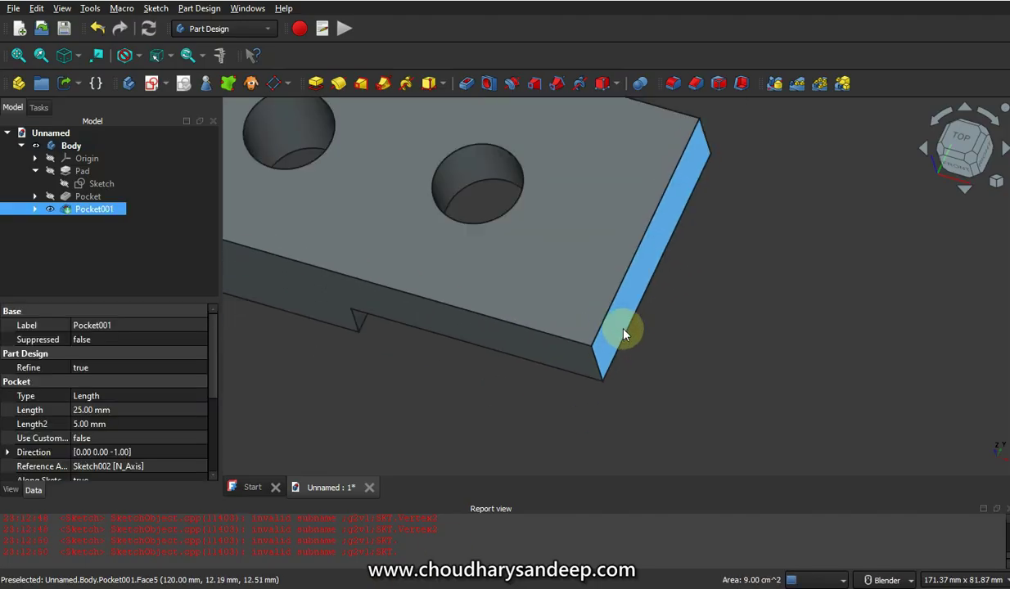
{"action": "left_click", "coordinate": [159, 84]}
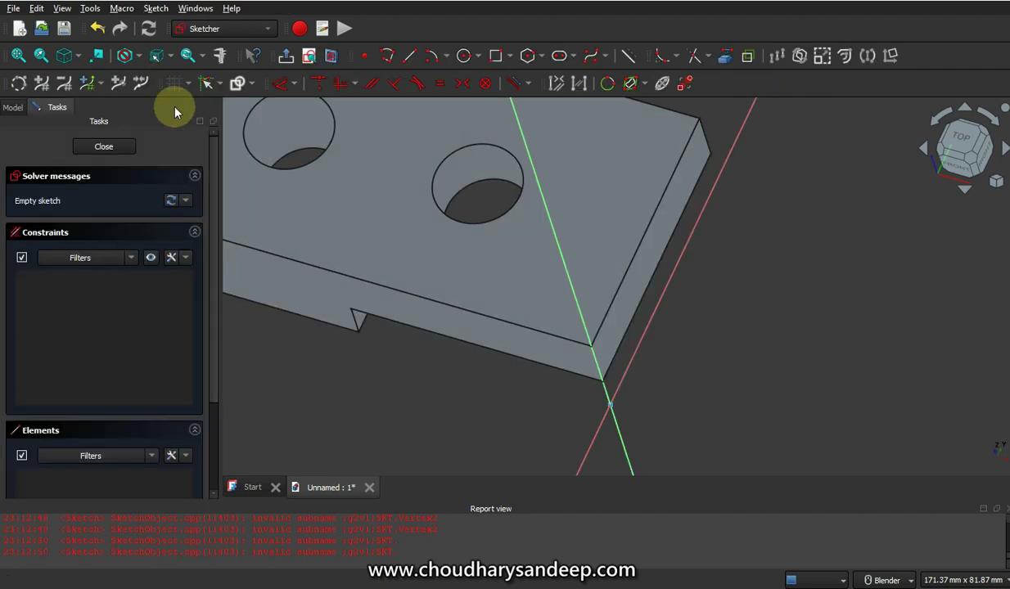
{"action": "left_click", "coordinate": [725, 55]}
{"action": "left_click", "coordinate": [635, 227]}
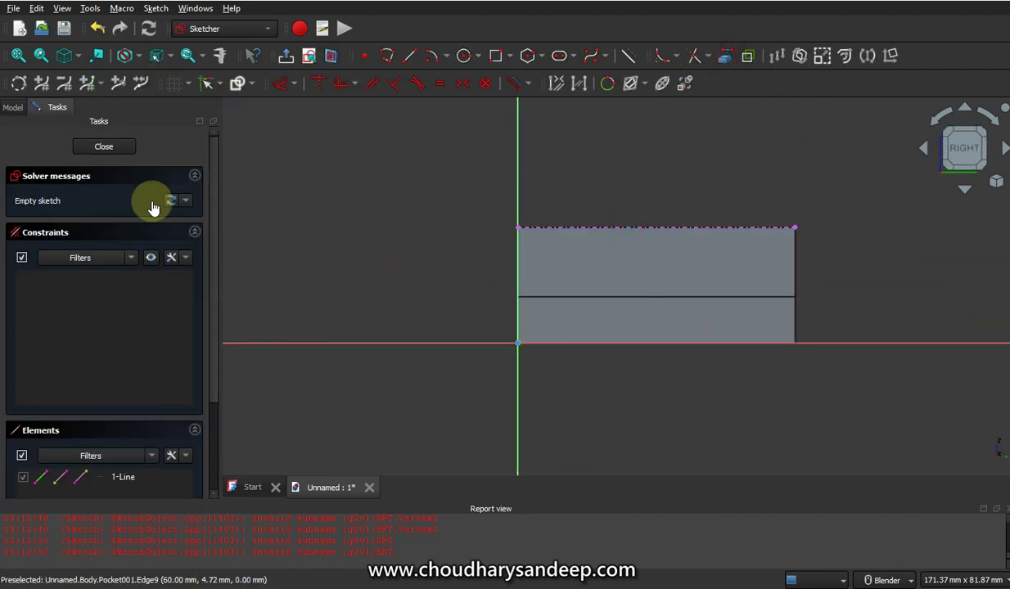
Draw two rectangles above the left and right ends of the top edge.
{"action": "left_click", "coordinate": [495, 56]}
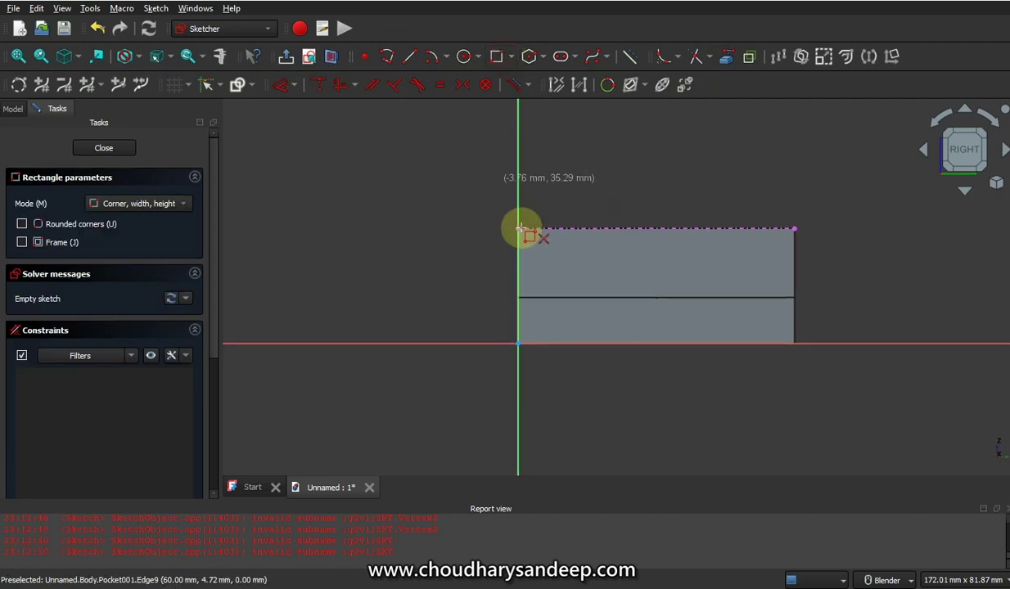
{"action": "left_click", "coordinate": [517, 226]}
{"action": "left_click", "coordinate": [565, 157]}
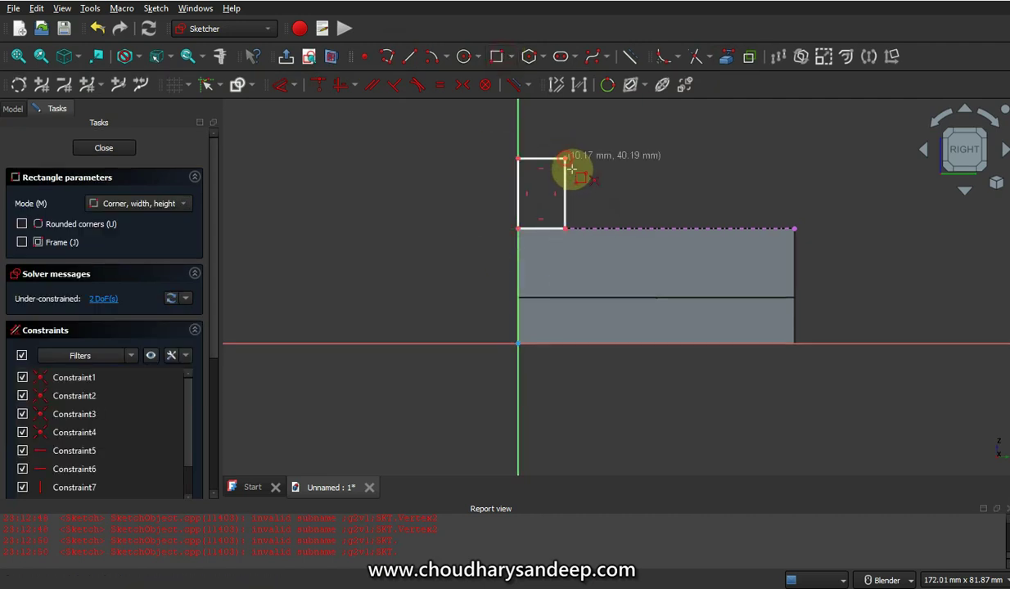
{"action": "left_click", "coordinate": [795, 228]}
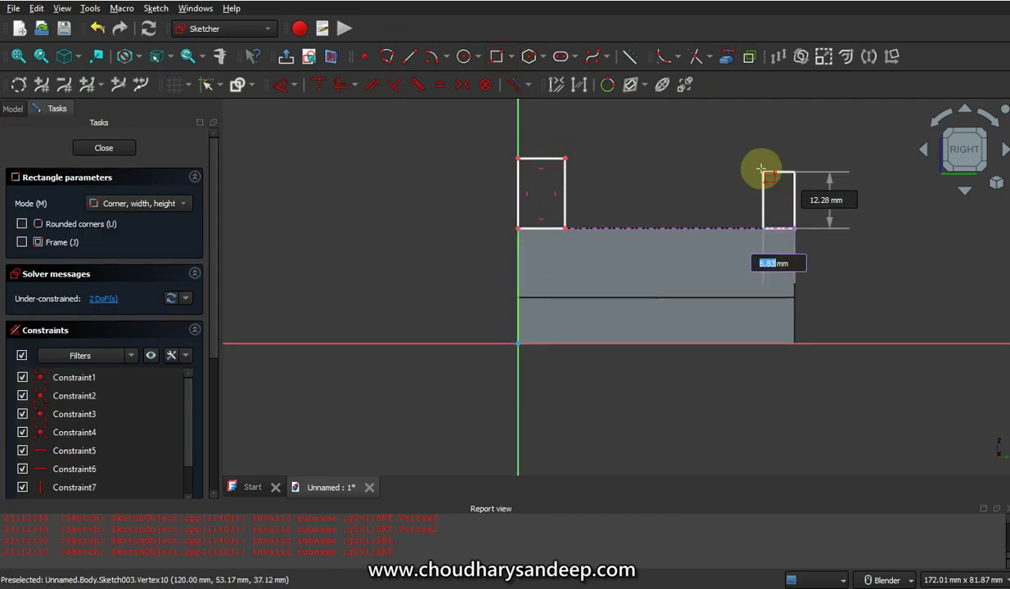
{"action": "left_click", "coordinate": [757, 165]}
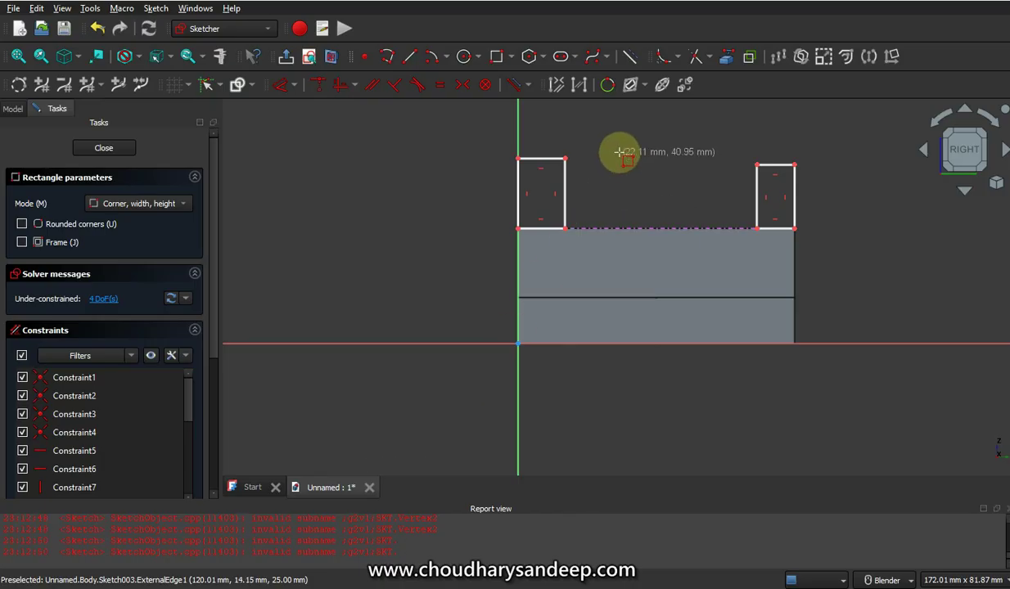
{"action": "scroll", "coordinate": [619, 152], "scroll_direction": "up", "scroll_amount": 3}
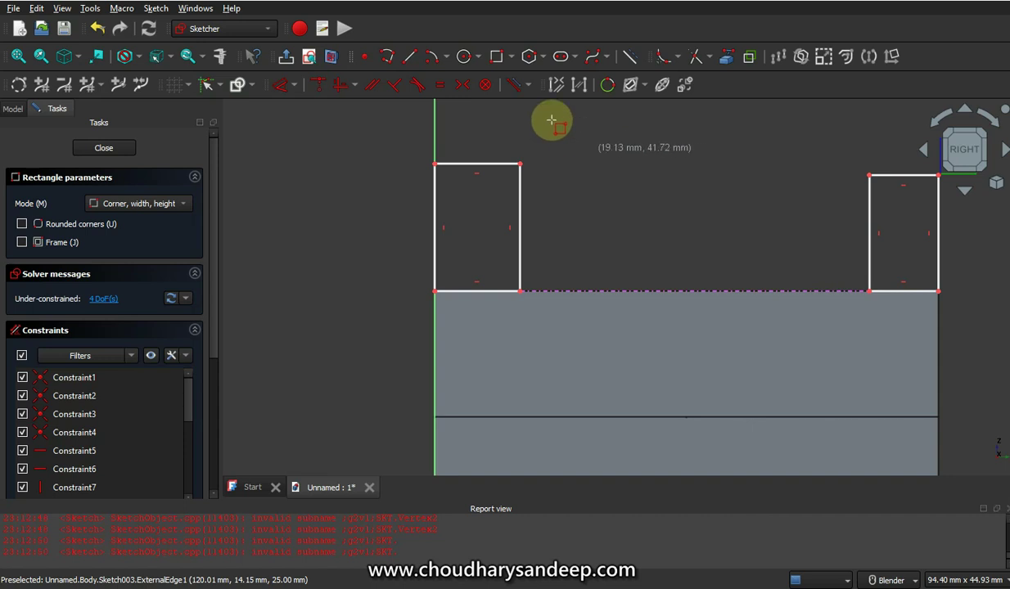
{"action": "right_click", "coordinate": [515, 237]}
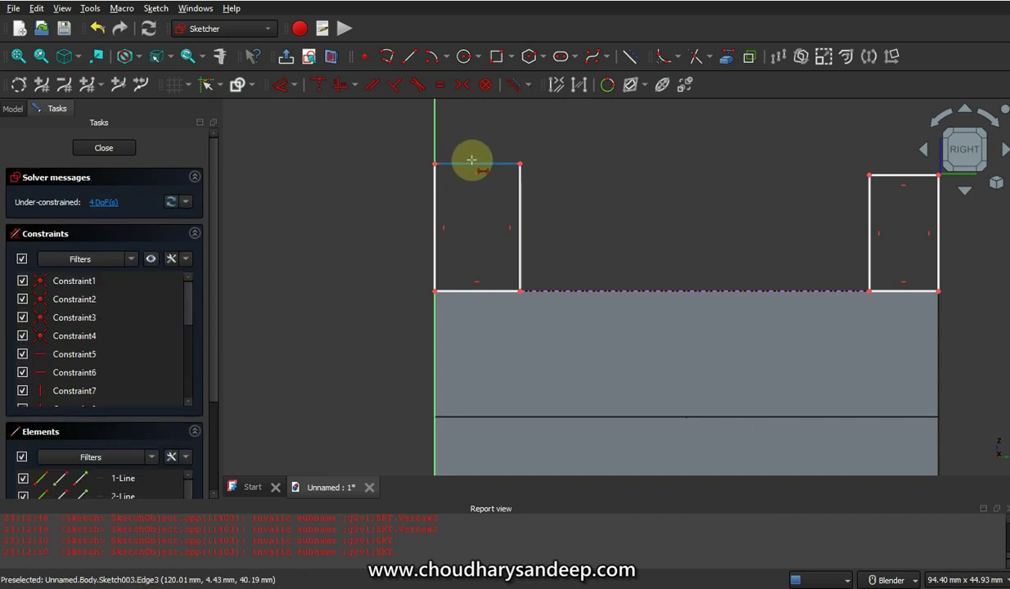
Set both rectangles' bottom edges to 15 mm wide.
{"action": "left_click", "coordinate": [465, 291]}
{"action": "key", "text": "l"}
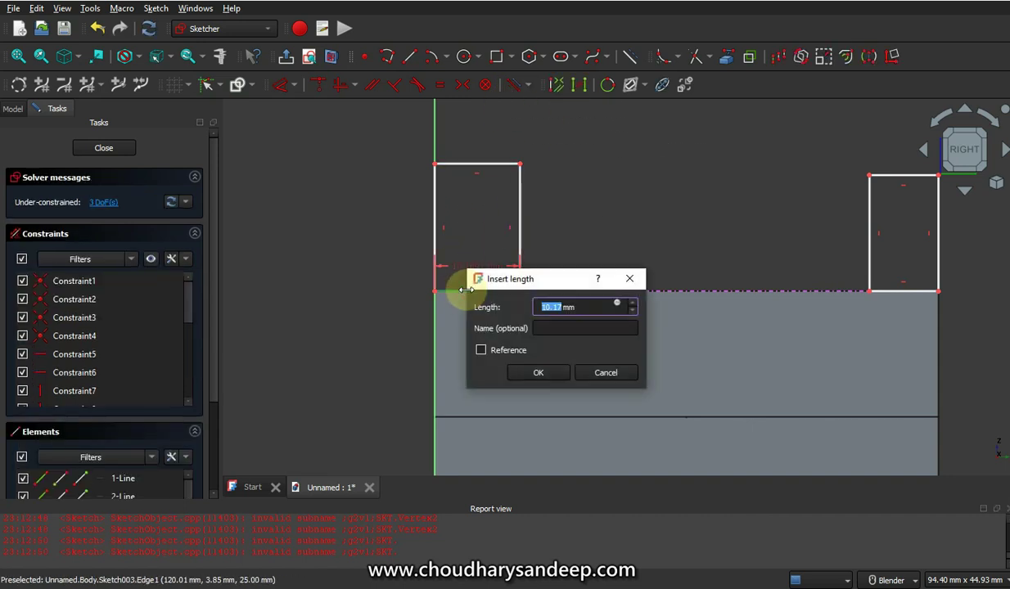
{"action": "key", "text": "Return"}
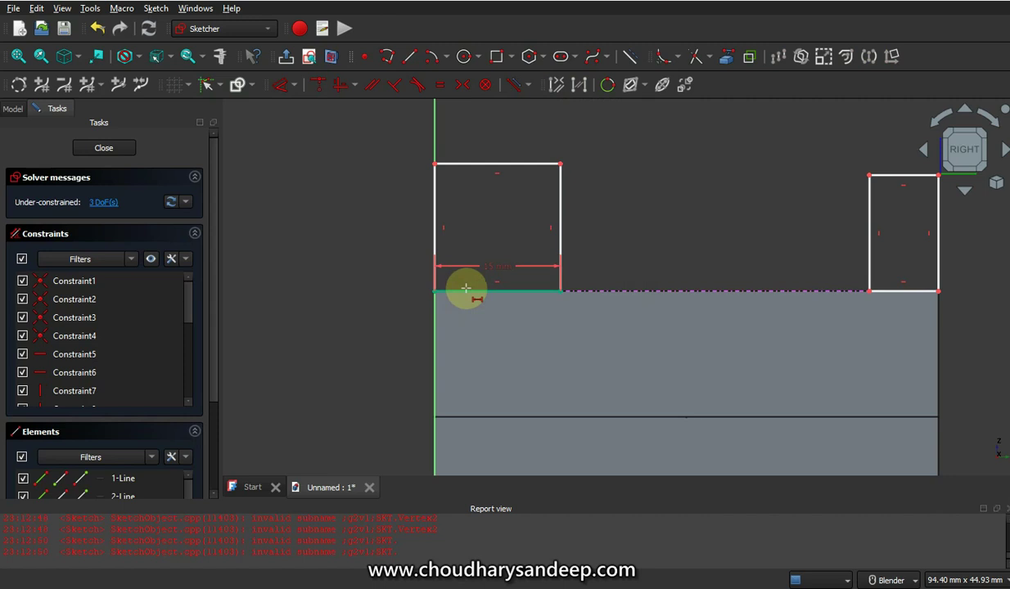
{"action": "left_click", "coordinate": [890, 290]}
{"action": "type", "text": "l15"}
{"action": "key", "text": "Return"}
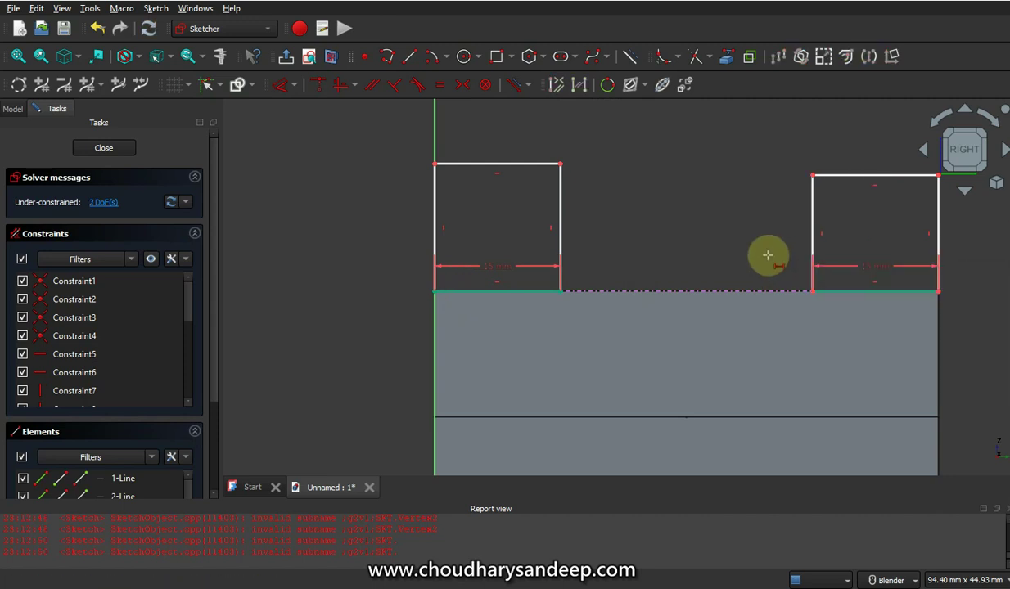
Set both rectangles to 20 mm tall and close the fully constrained sketch.
{"action": "scroll", "coordinate": [761, 259], "scroll_direction": "down", "scroll_amount": 2}
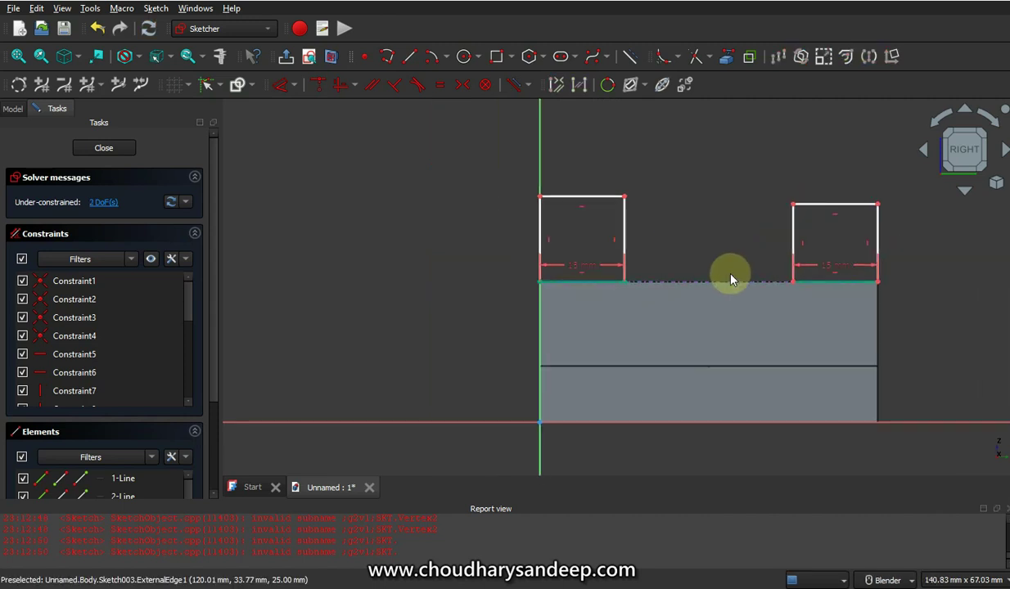
{"action": "left_click", "coordinate": [629, 240]}
{"action": "type", "text": "i"}
{"action": "type", "text": "20mm"}
{"action": "key", "text": "Return"}
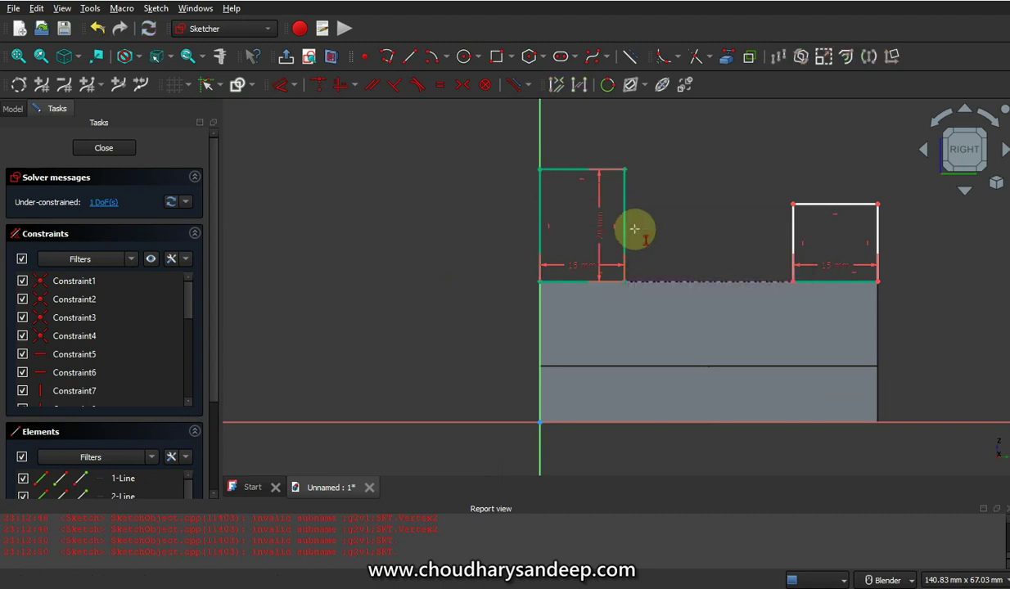
{"action": "left_click", "coordinate": [796, 225]}
{"action": "type", "text": "i"}
{"action": "type", "text": "20mm"}
{"action": "key", "text": "Return"}
{"action": "scroll", "coordinate": [711, 237], "scroll_direction": "down", "scroll_amount": 1}
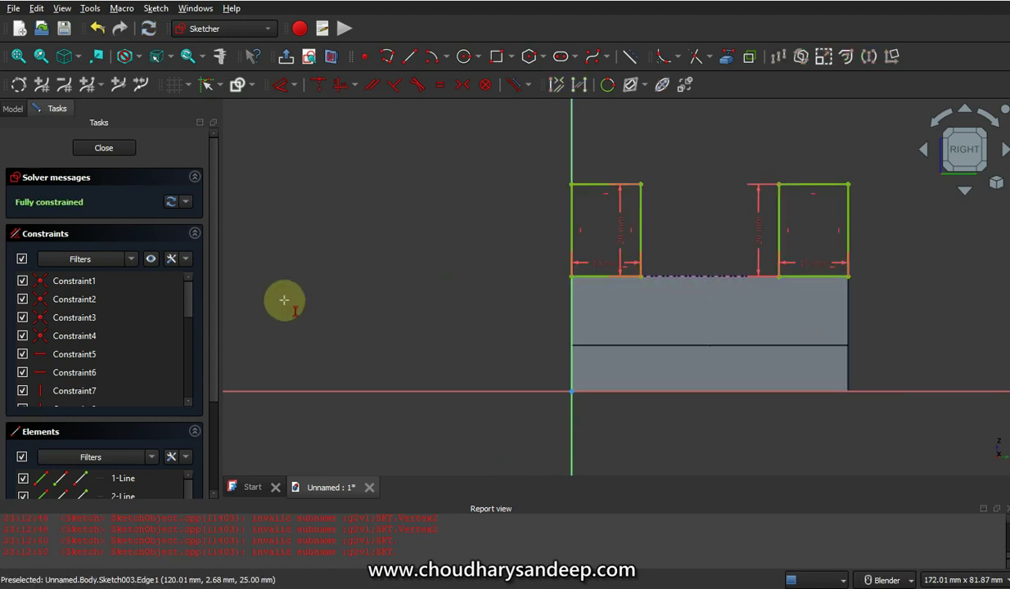
{"action": "left_click", "coordinate": [116, 151]}
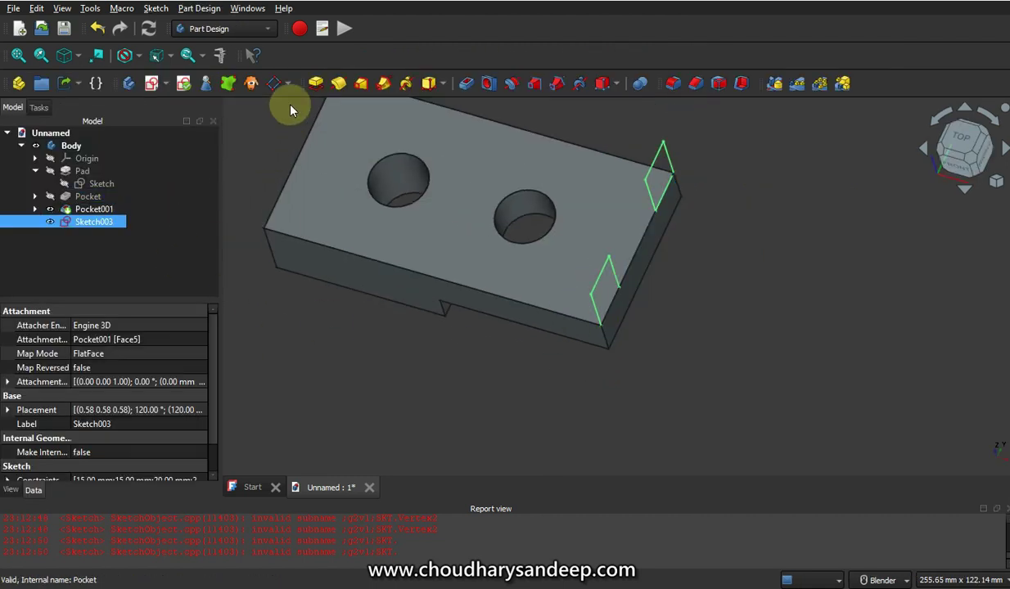
Pad Sketch003 15 mm, reversed, so the end blocks rise above the base.
{"action": "left_click", "coordinate": [315, 83]}
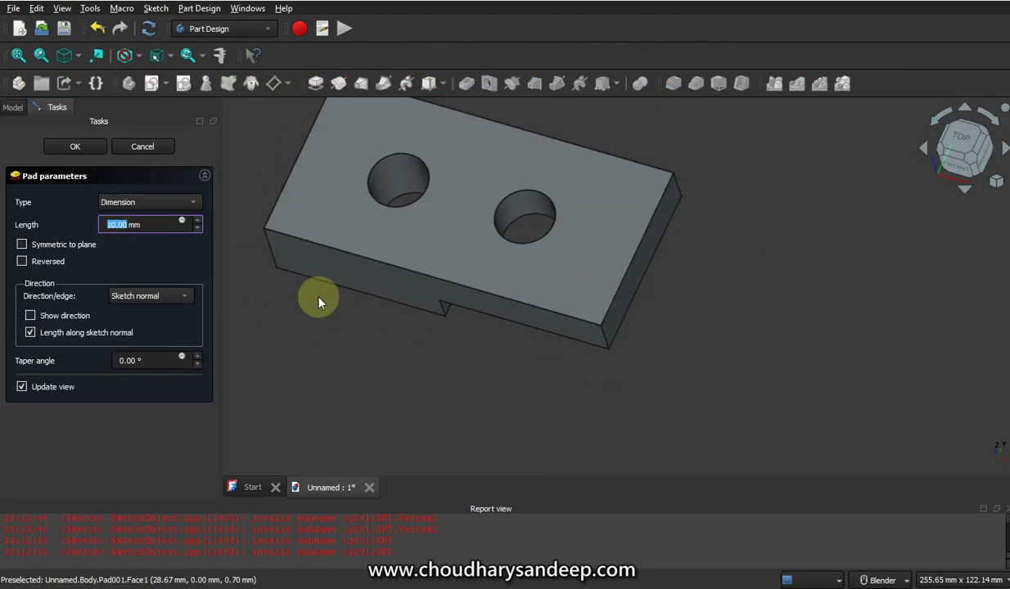
{"action": "left_click", "coordinate": [22, 262]}
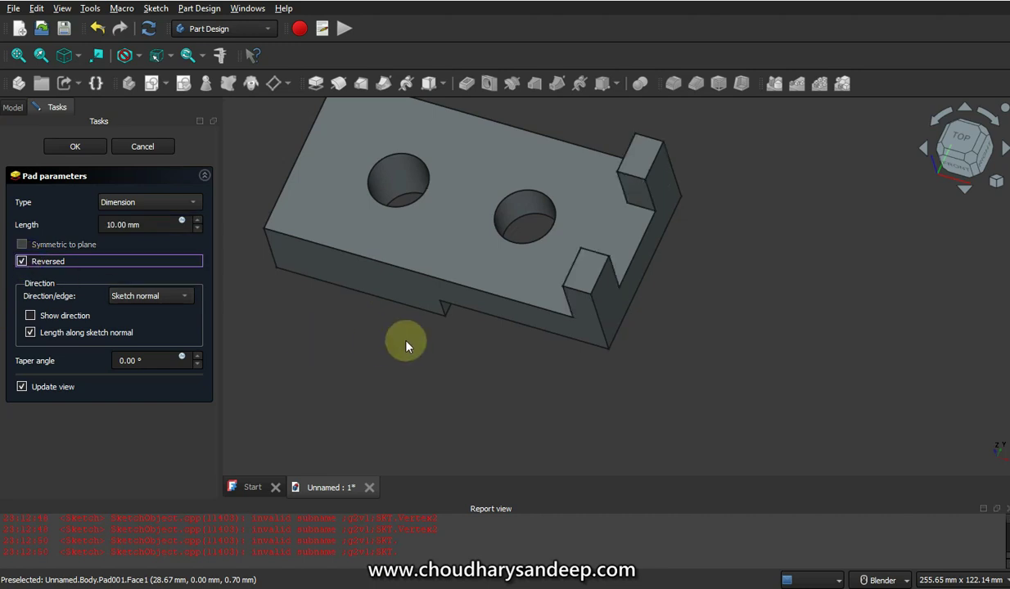
{"action": "left_click", "coordinate": [146, 224]}
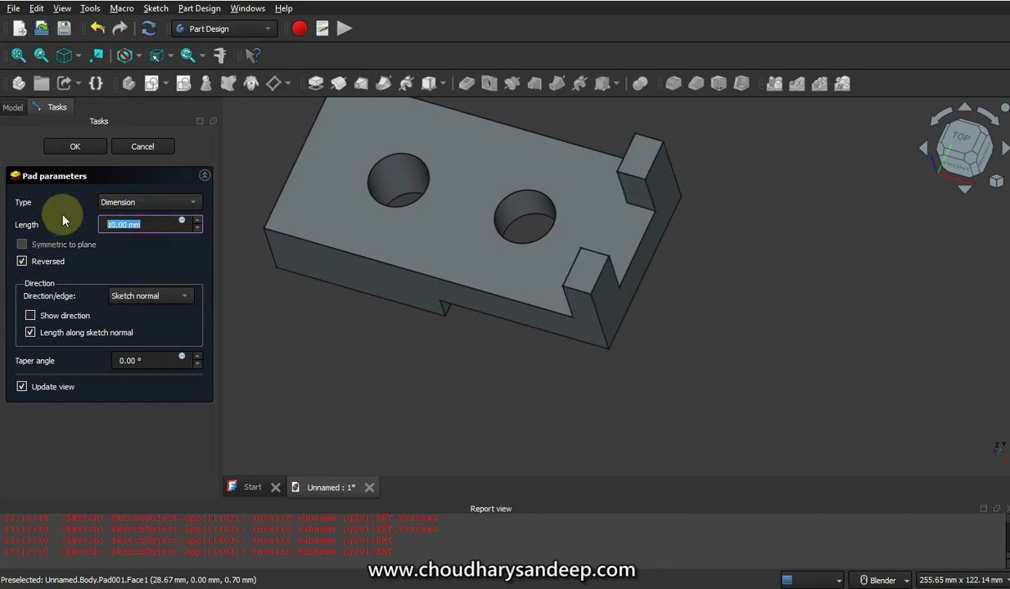
{"action": "type", "text": "15"}
{"action": "key", "text": "Return"}
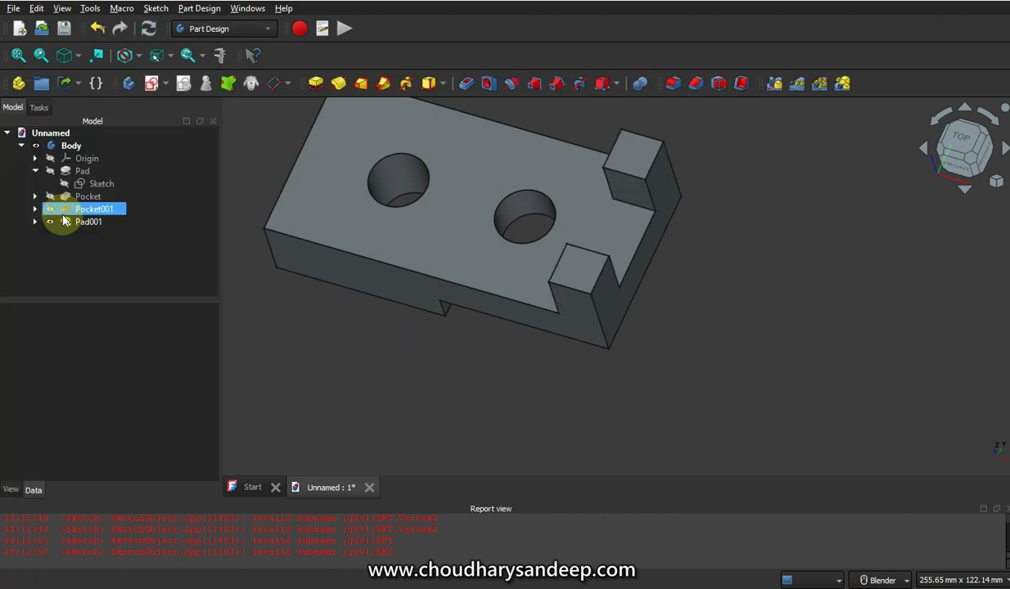
Orbit the part and select the base's opposite end face.
{"action": "key", "text": "alt+Tab"}
{"action": "key", "text": "alt+Tab"}
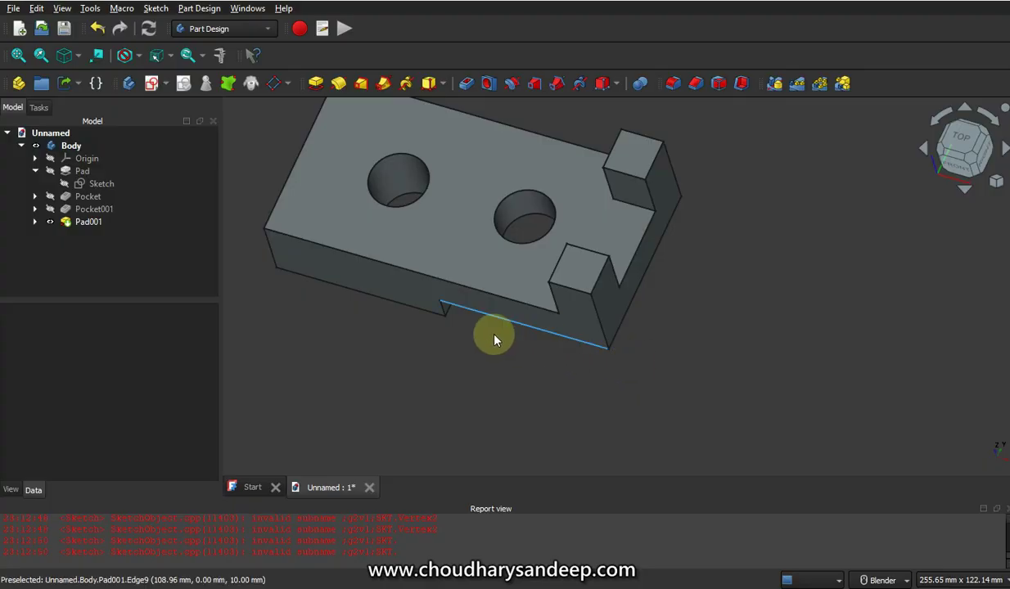
{"action": "scroll", "coordinate": [559, 255], "scroll_direction": "down", "scroll_amount": 2}
{"action": "mouse_move", "coordinate": [428, 354]}
{"action": "middle_mouse_down"}
{"action": "mouse_move", "coordinate": [637, 273]}
{"action": "mouse_move", "coordinate": [633, 331]}
{"action": "mouse_move", "coordinate": [319, 297]}
{"action": "middle_mouse_up"}
{"action": "left_click", "coordinate": [319, 297]}
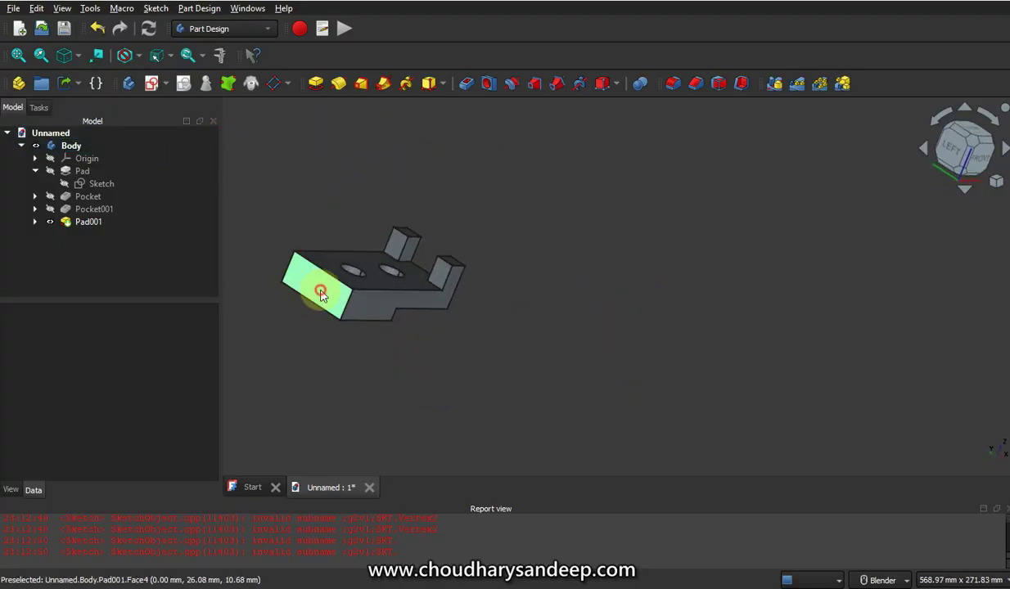
Open a new sketch on the opposite end face and consult the bracket drawing in the PDF.
{"action": "left_click", "coordinate": [152, 83]}
{"action": "scroll", "coordinate": [451, 344], "scroll_direction": "down", "scroll_amount": 2}
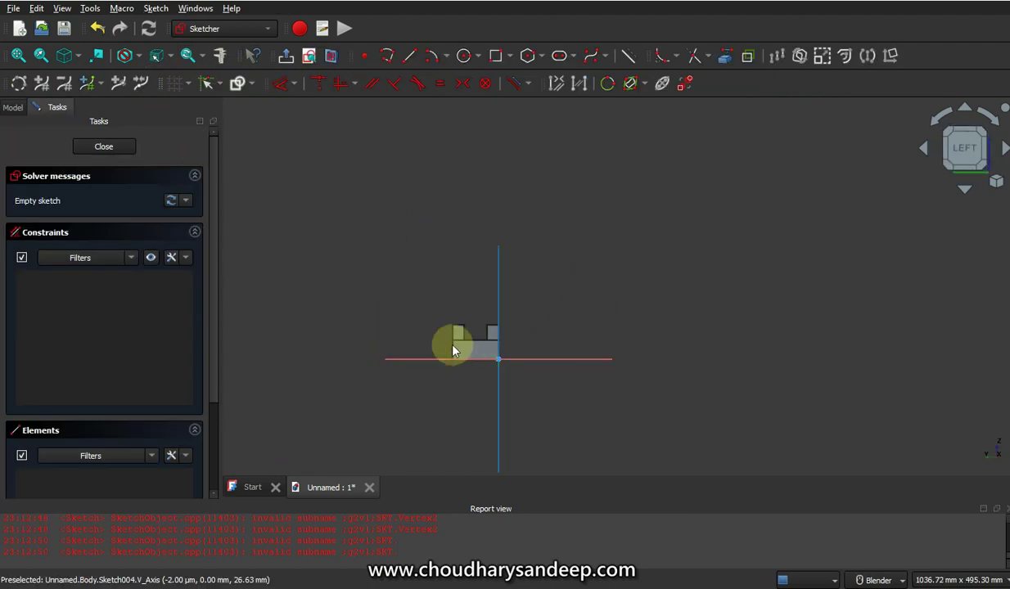
{"action": "scroll", "coordinate": [450, 339], "scroll_direction": "up", "scroll_amount": 5}
{"action": "scroll", "coordinate": [462, 335], "scroll_direction": "up", "scroll_amount": 3}
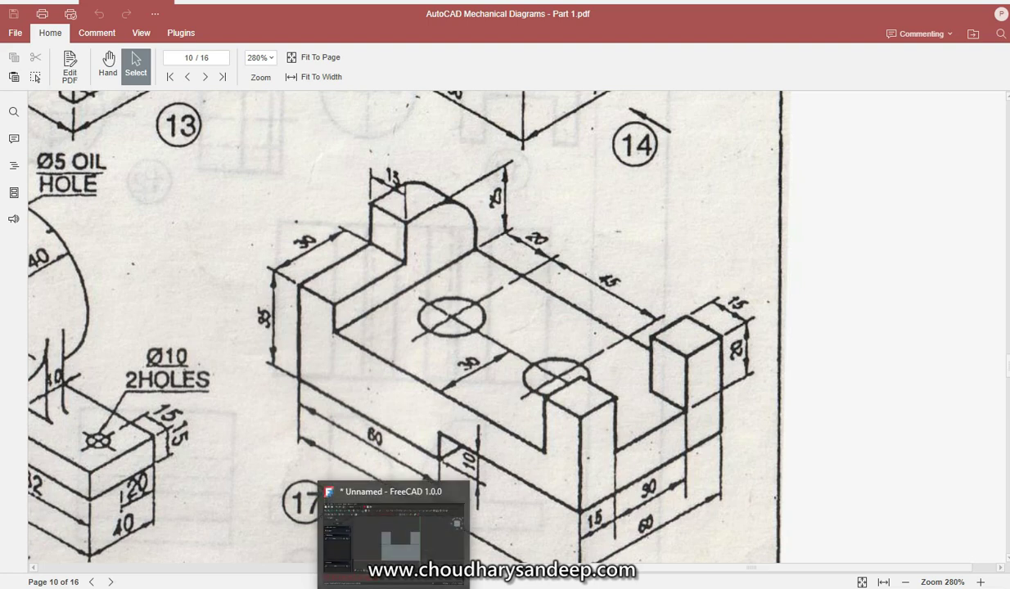
{"action": "left_click", "coordinate": [392, 536]}
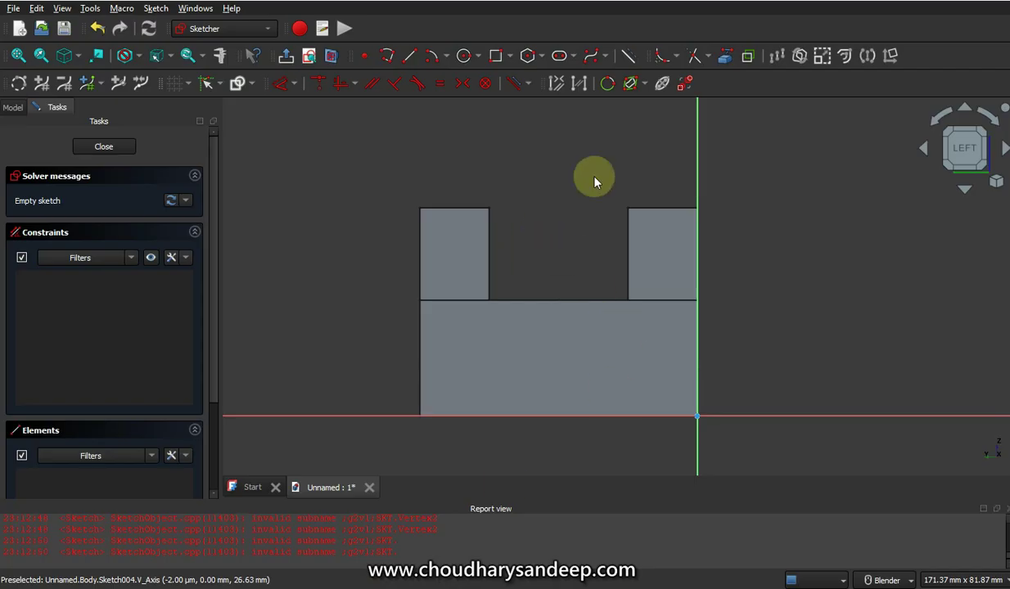
Reference the pad's top edge and draw a closed six-sided stepped polyline standing on it.
{"action": "left_click", "coordinate": [725, 55]}
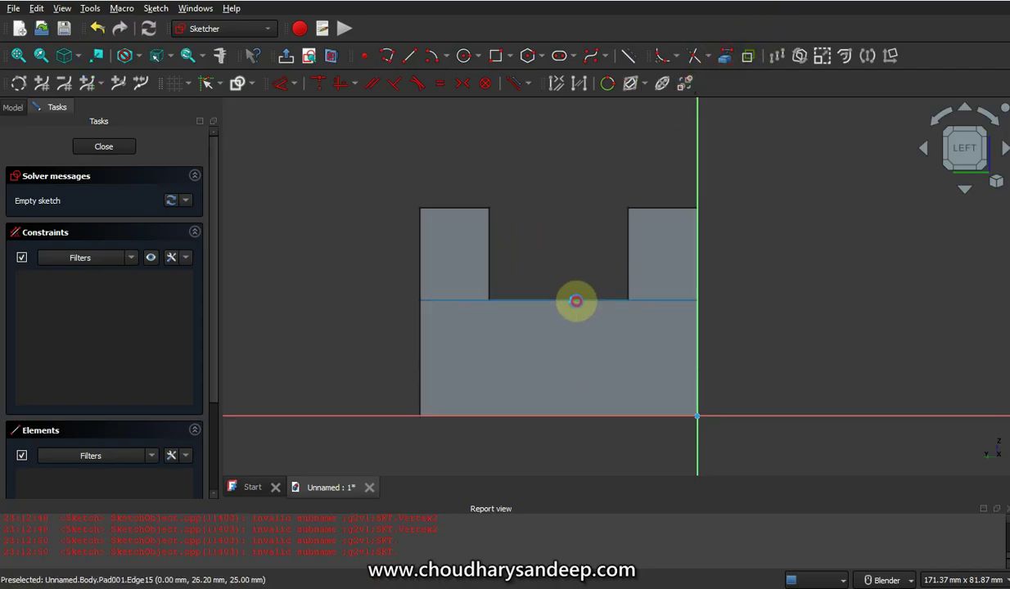
{"action": "left_click", "coordinate": [576, 301]}
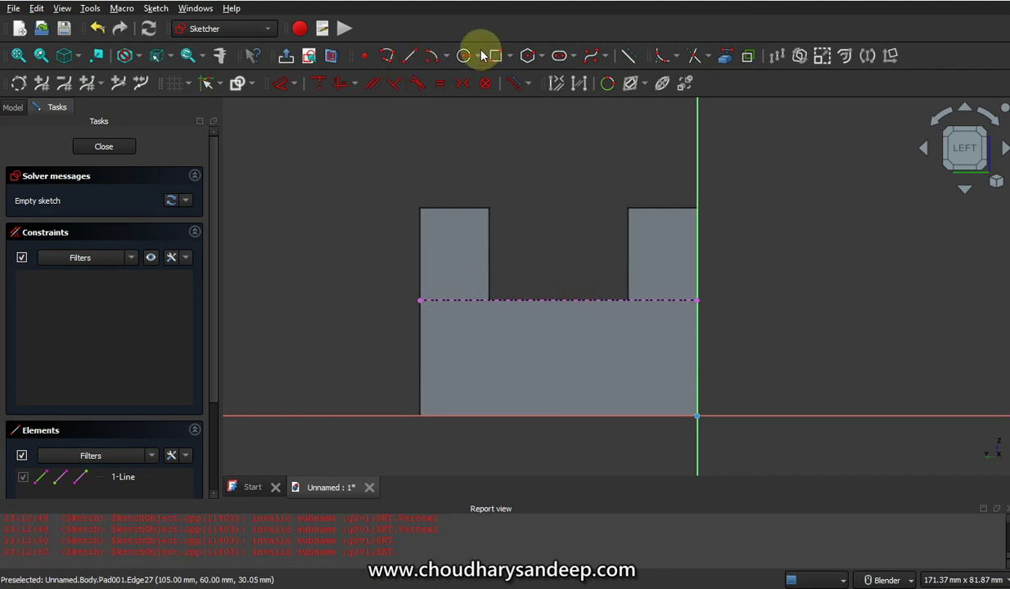
{"action": "left_click", "coordinate": [388, 55]}
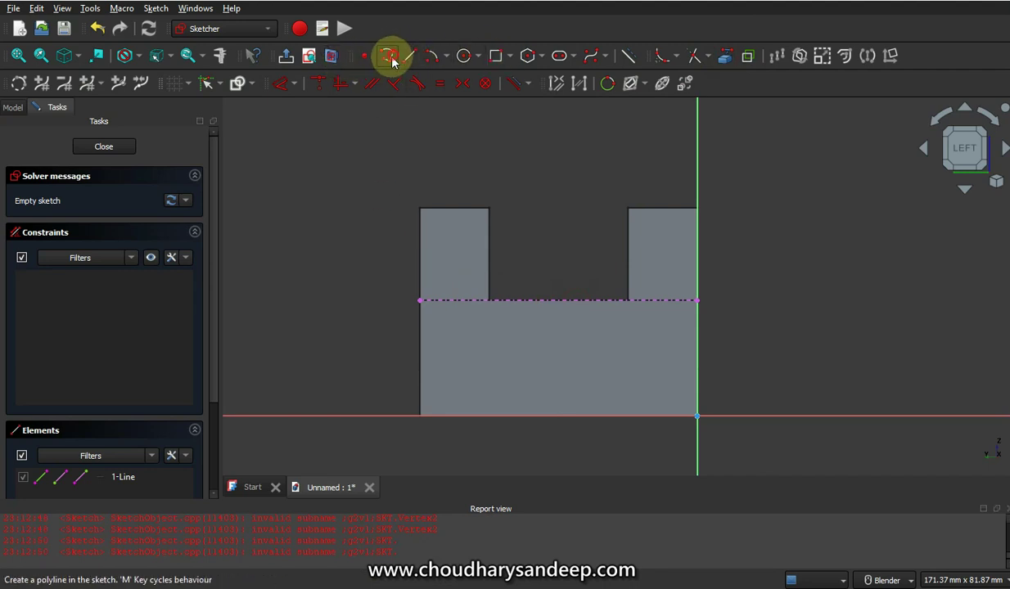
{"action": "left_click", "coordinate": [419, 302]}
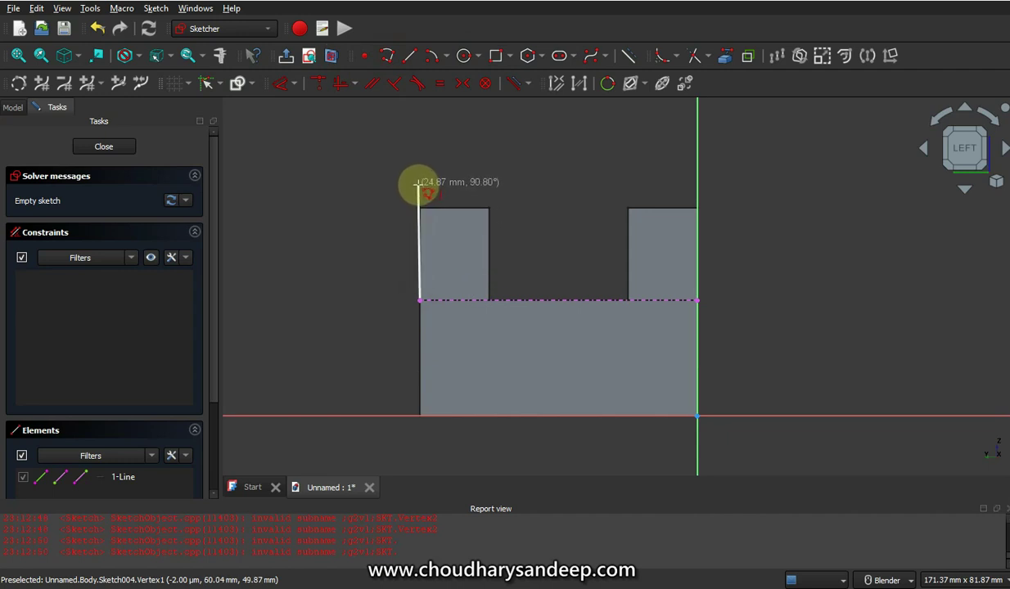
{"action": "left_click", "coordinate": [419, 184]}
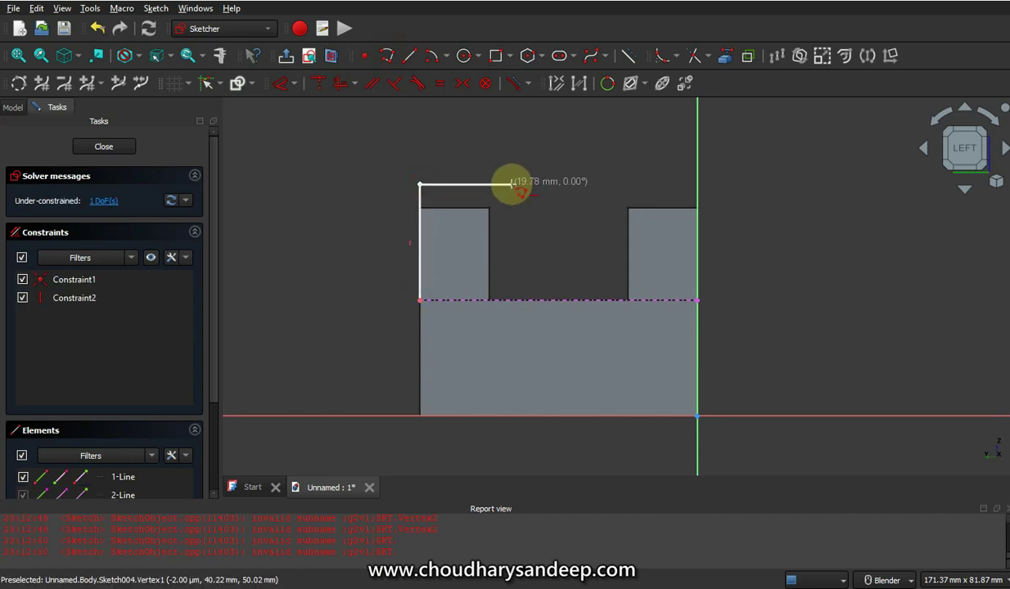
{"action": "left_click", "coordinate": [511, 184]}
{"action": "left_click", "coordinate": [511, 247]}
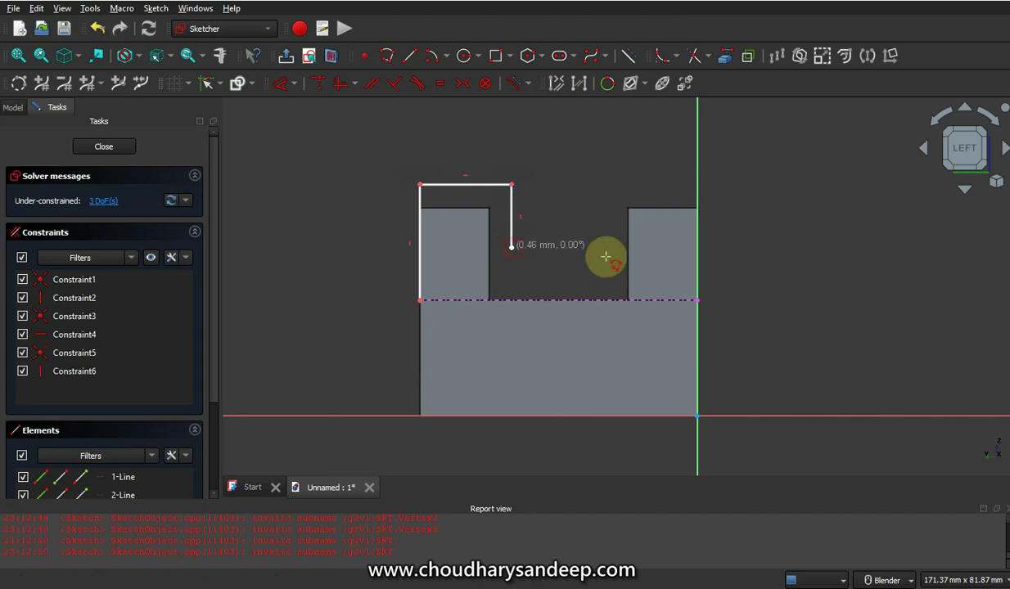
{"action": "left_click", "coordinate": [697, 247]}
{"action": "left_click", "coordinate": [697, 300]}
{"action": "left_click", "coordinate": [418, 301]}
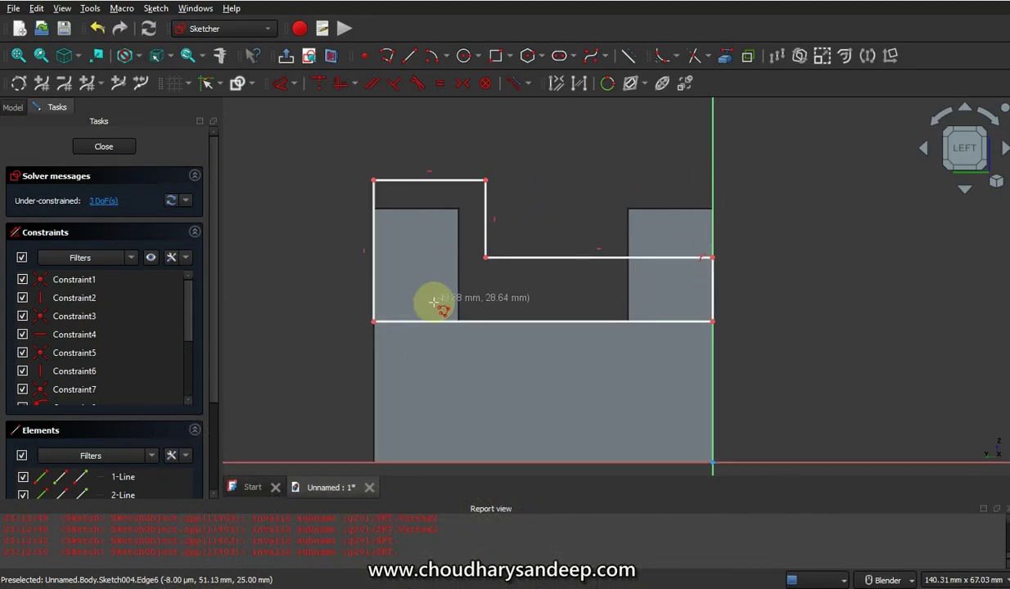
{"action": "scroll", "coordinate": [760, 261], "scroll_direction": "up", "scroll_amount": 3}
{"action": "scroll", "coordinate": [743, 260], "scroll_direction": "down", "scroll_amount": 2}
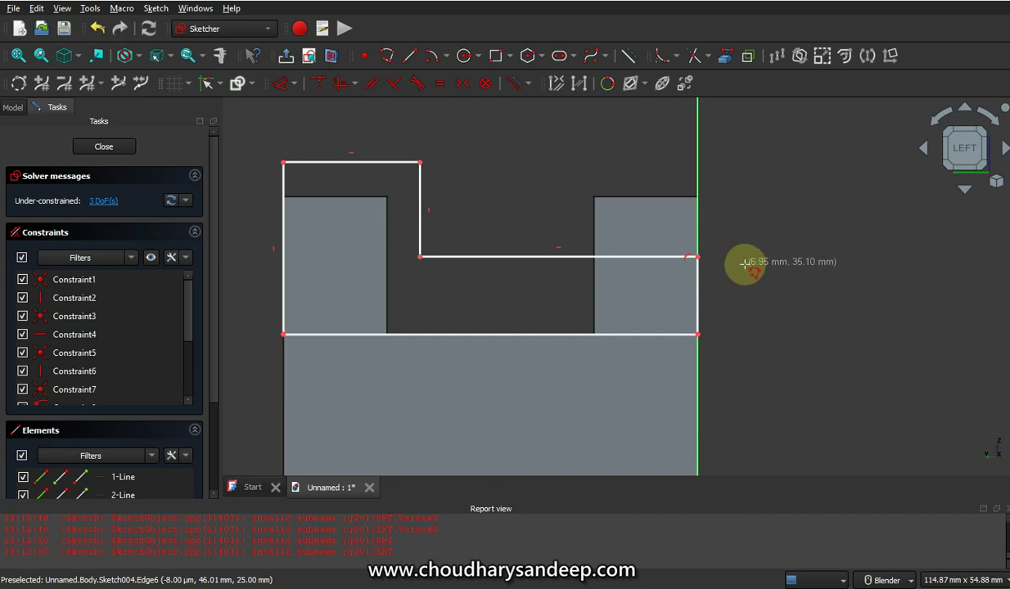
Try making the outline's left side vertical and middle and bottom edges horizontal.
{"action": "left_click", "coordinate": [357, 85]}
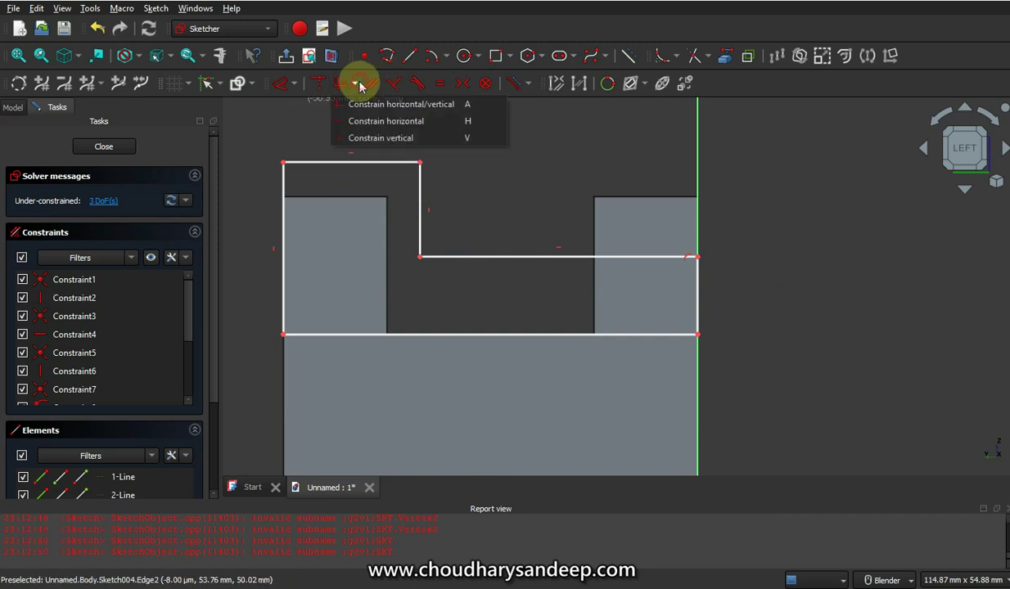
{"action": "left_click", "coordinate": [388, 134]}
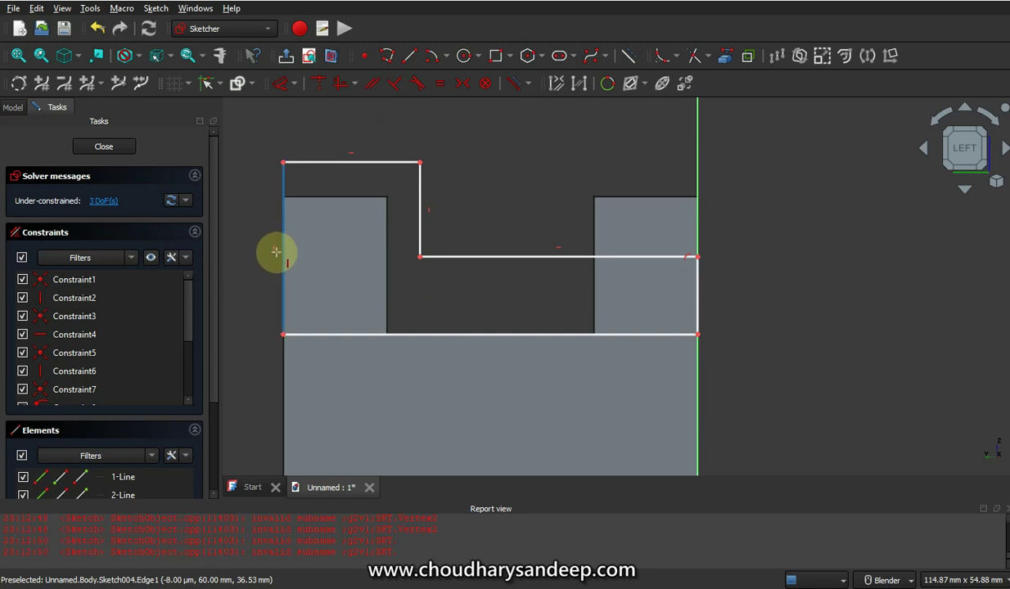
{"action": "left_click", "coordinate": [418, 199]}
{"action": "left_click", "coordinate": [418, 198]}
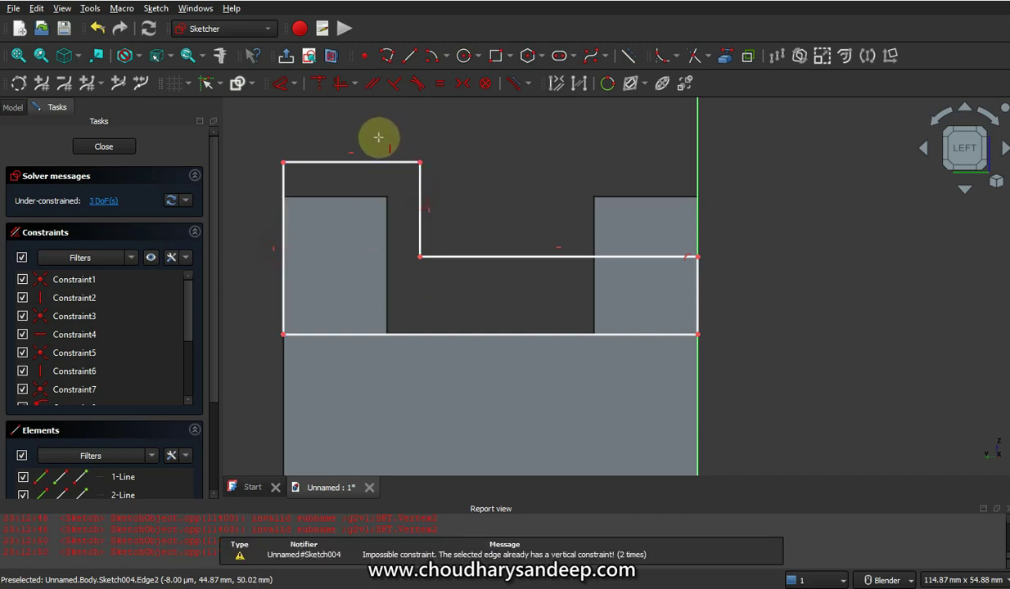
{"action": "left_click", "coordinate": [462, 257]}
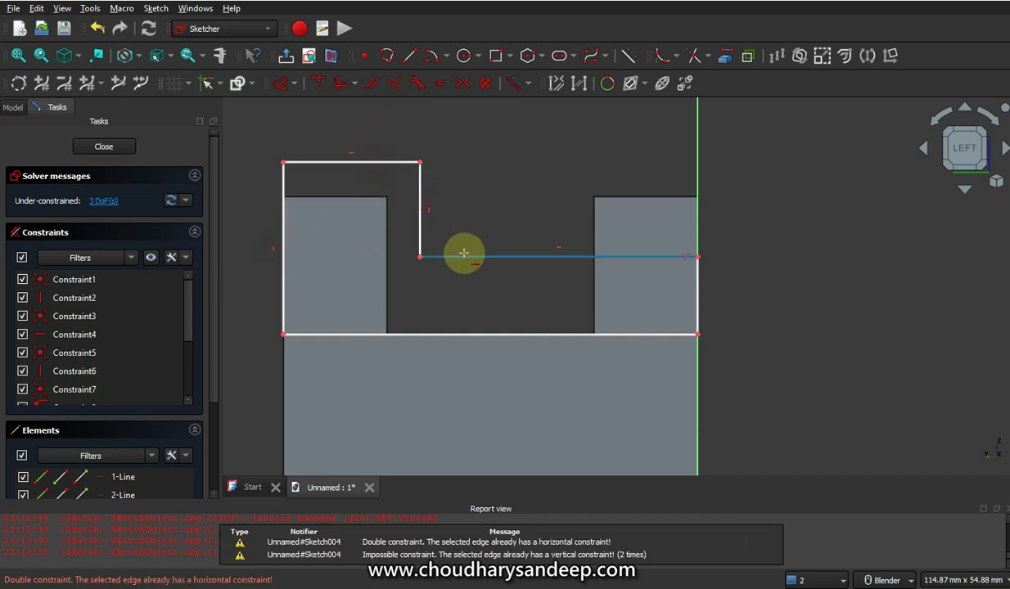
{"action": "left_click", "coordinate": [449, 334]}
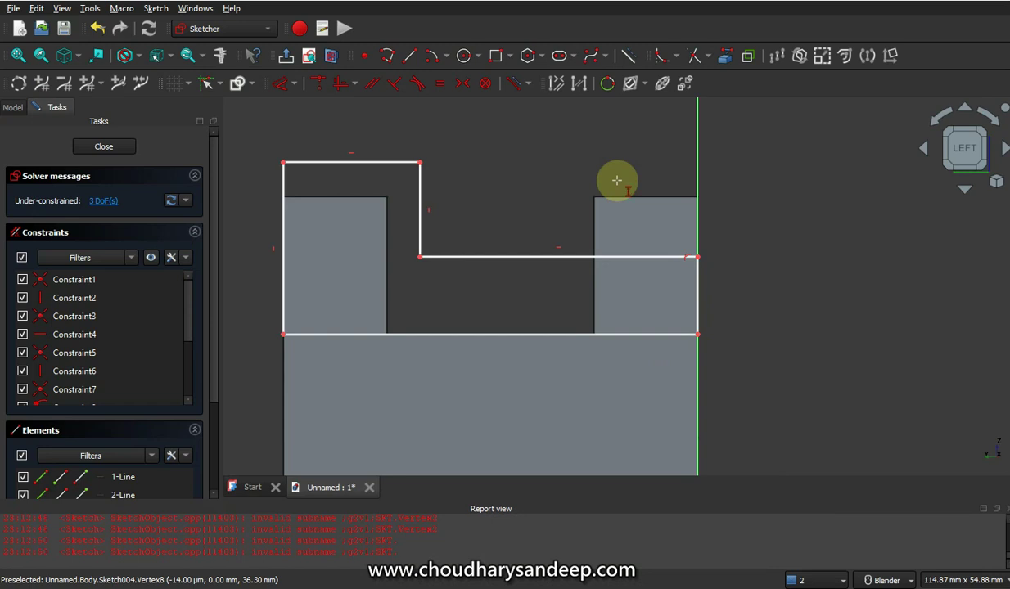
Give the right-hand step a 10 mm height and the left side 25 mm.
{"action": "left_click", "coordinate": [697, 282]}
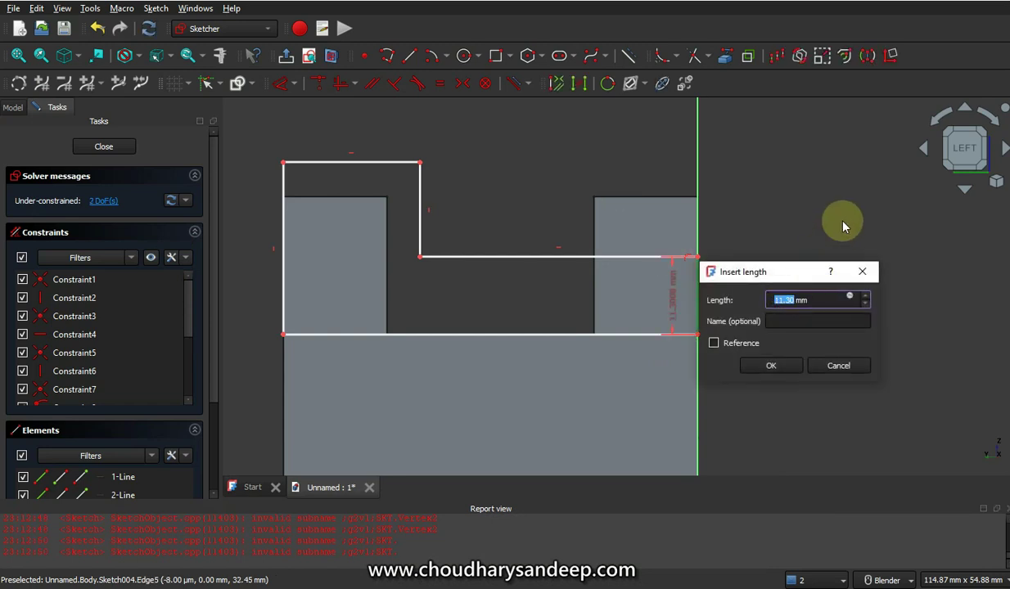
{"action": "type", "text": "10"}
{"action": "key", "text": "Return"}
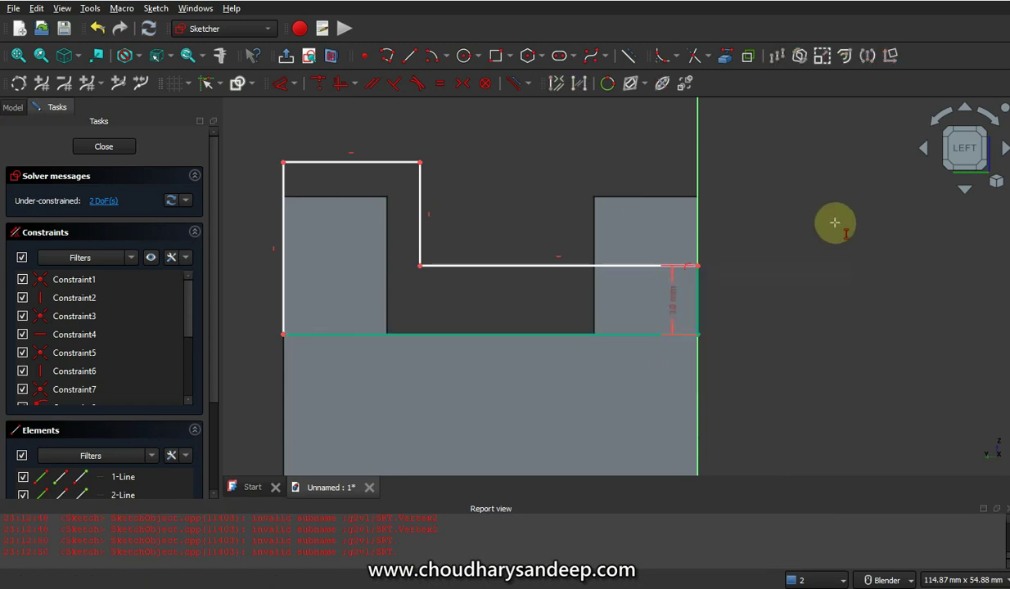
{"action": "left_click", "coordinate": [284, 257]}
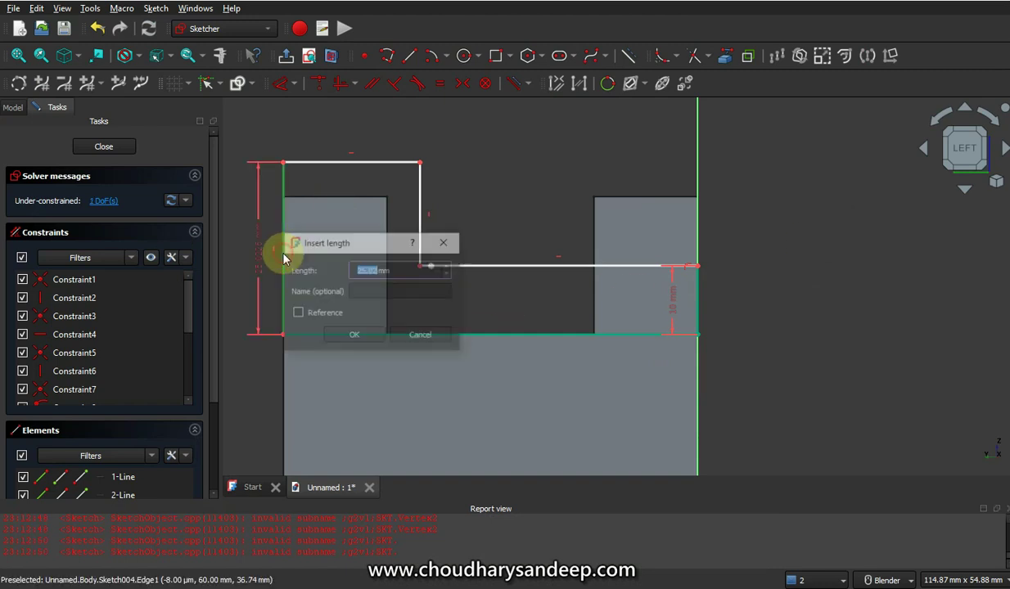
{"action": "key", "text": "Return"}
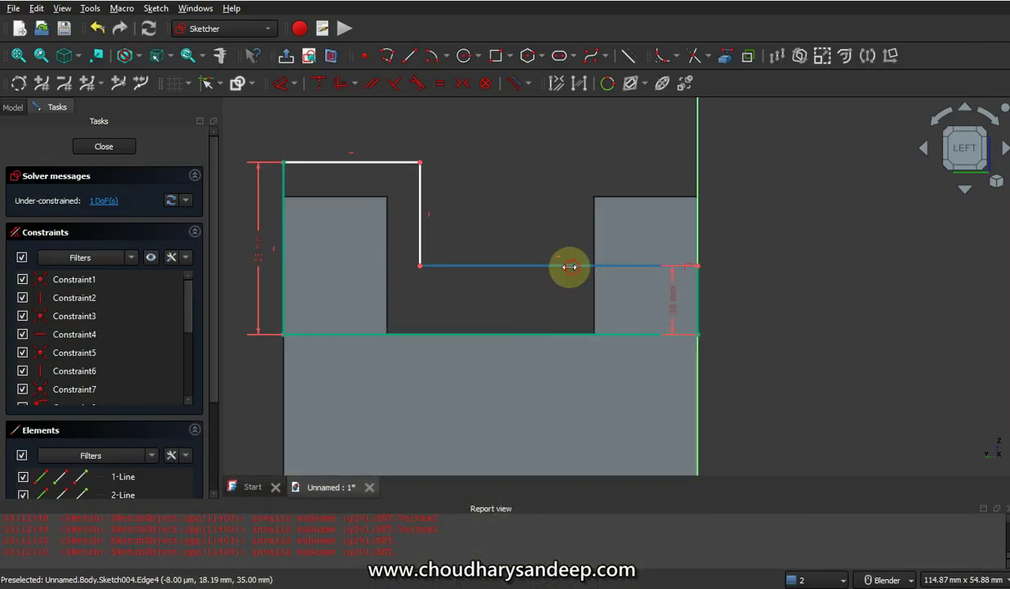
Dimension the middle horizontal edge at 30 mm, fully constraining the outline.
{"action": "key", "text": "l"}
{"action": "left_click", "coordinate": [566, 267]}
{"action": "key", "text": "Return"}
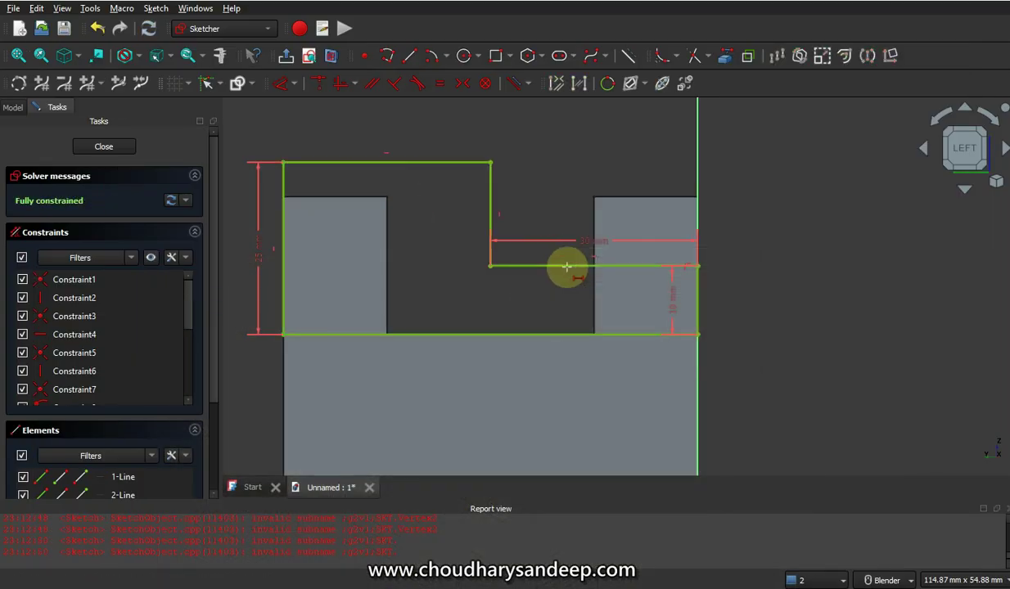
{"action": "scroll", "coordinate": [476, 242], "scroll_direction": "down", "scroll_amount": 1}
{"action": "scroll", "coordinate": [467, 245], "scroll_direction": "down", "scroll_amount": 1}
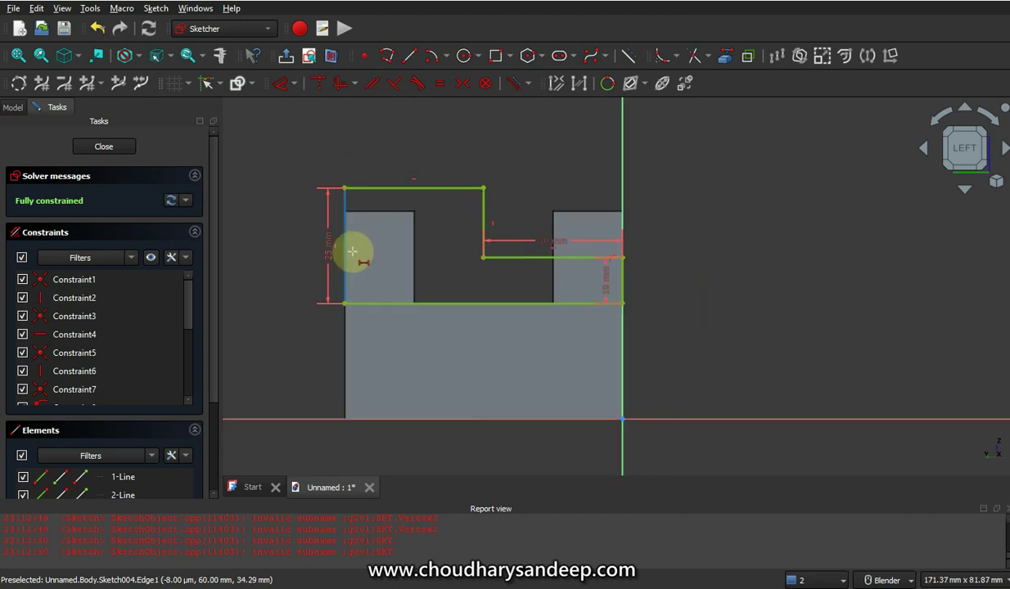
Fillet the outline's top-left corner.
{"action": "scroll", "coordinate": [373, 203], "scroll_direction": "up", "scroll_amount": 1}
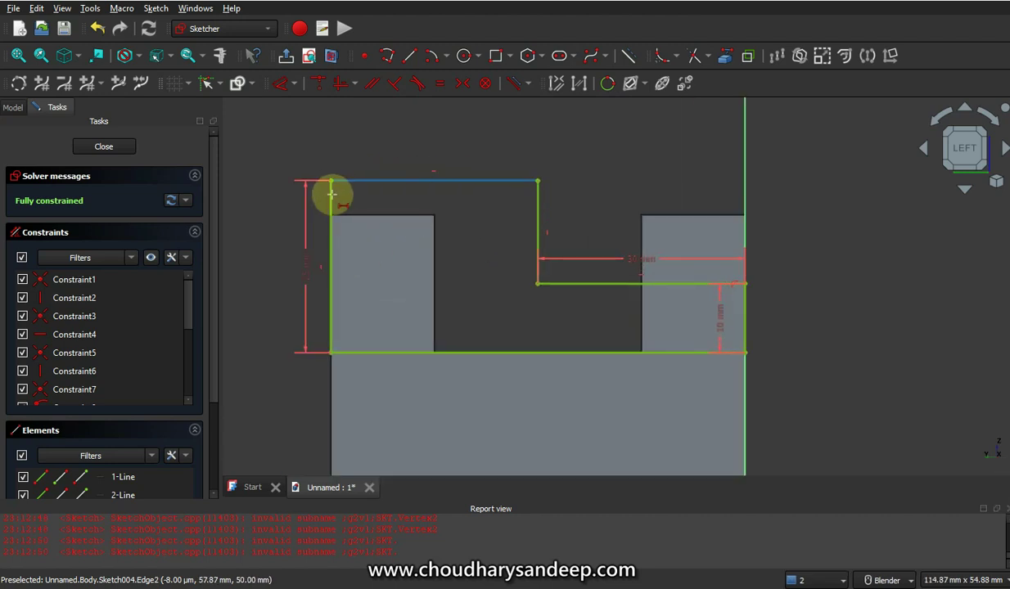
{"action": "left_click", "coordinate": [678, 55]}
{"action": "left_click", "coordinate": [681, 76]}
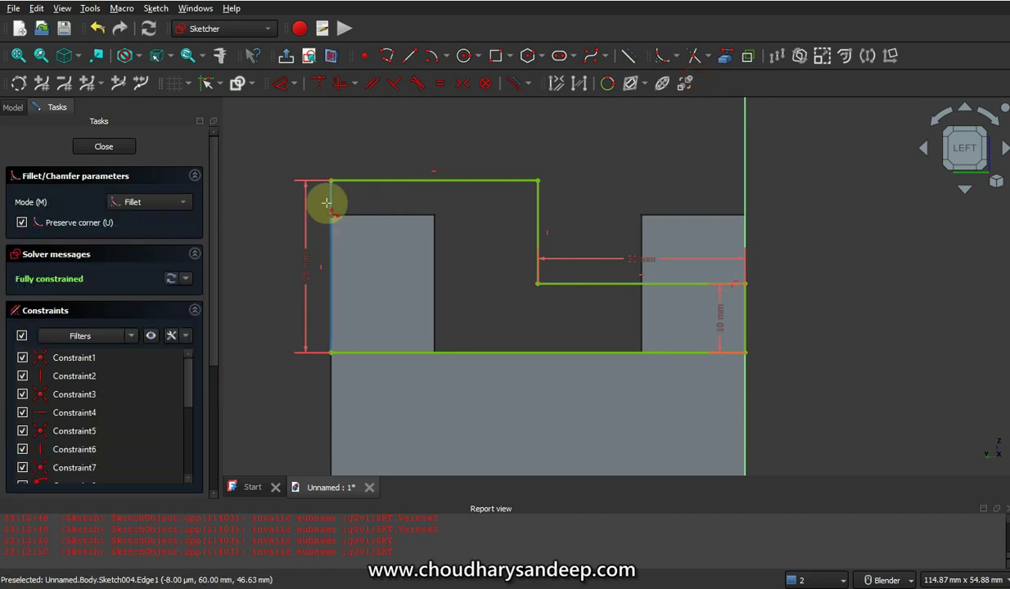
{"action": "left_click", "coordinate": [344, 181]}
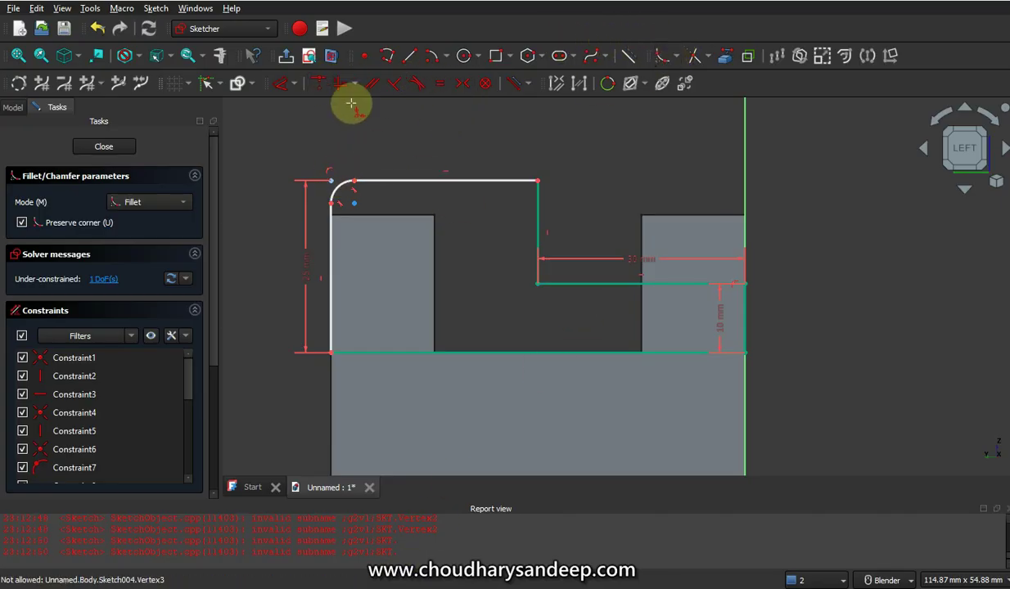
Constrain the corner fillet to a 15 mm radius, then return to the PDF drawing.
{"action": "left_click", "coordinate": [295, 82]}
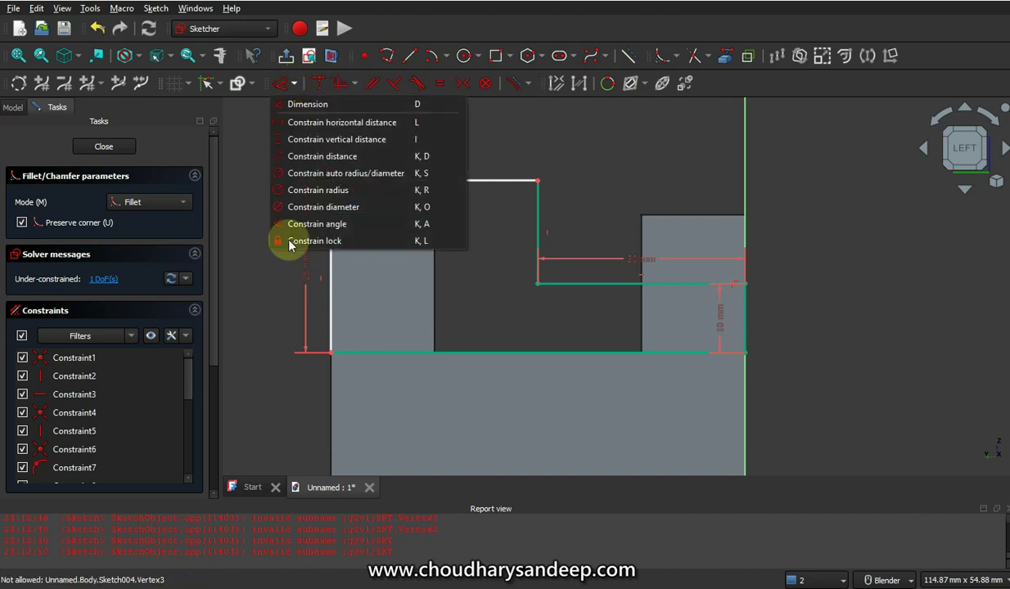
{"action": "left_click", "coordinate": [385, 190]}
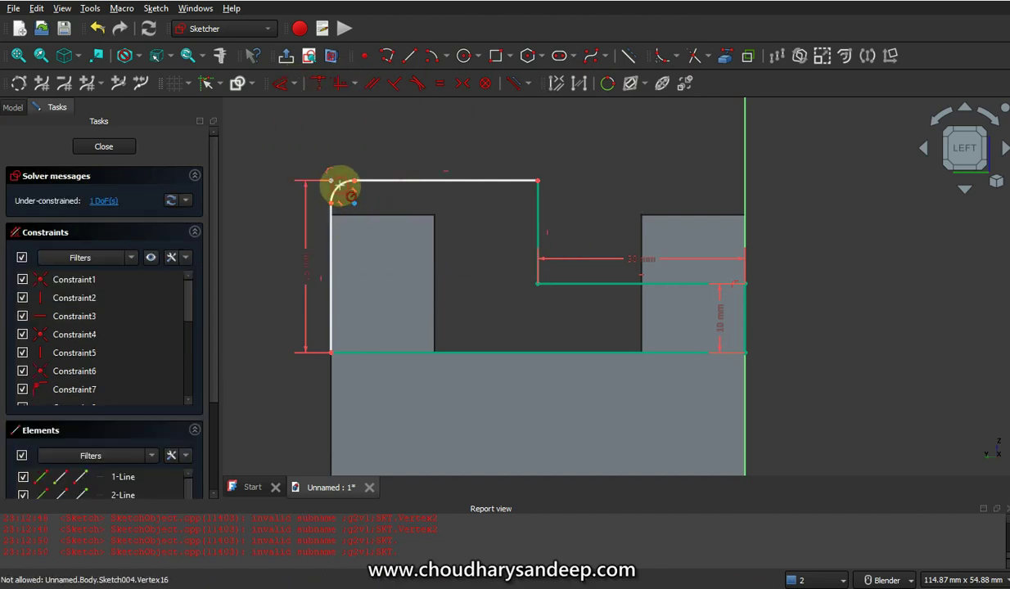
{"action": "left_click", "coordinate": [340, 187]}
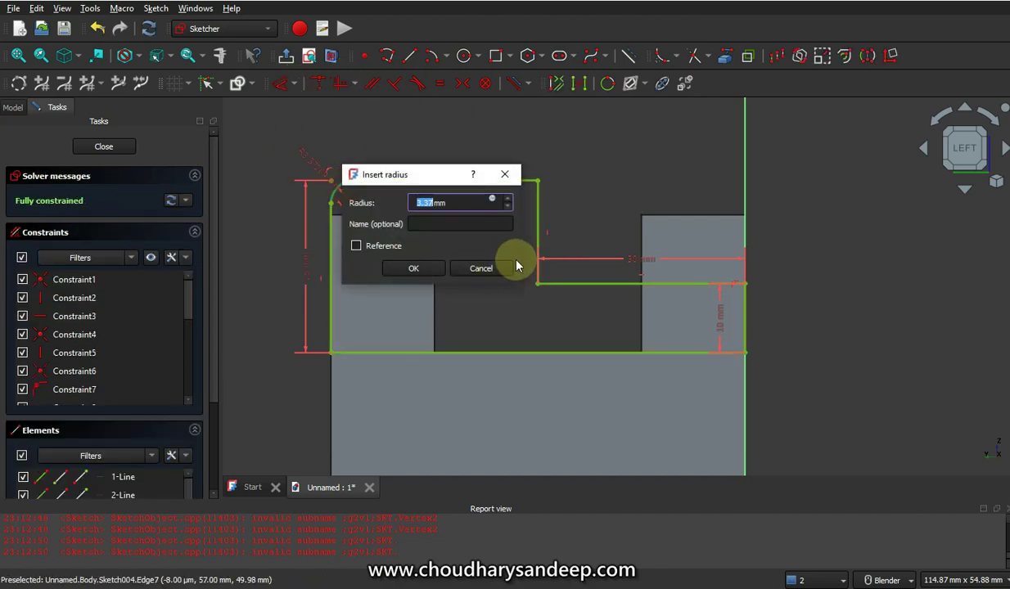
{"action": "left_click_drag", "start_coordinate": [413, 179], "coordinate": [617, 152]}
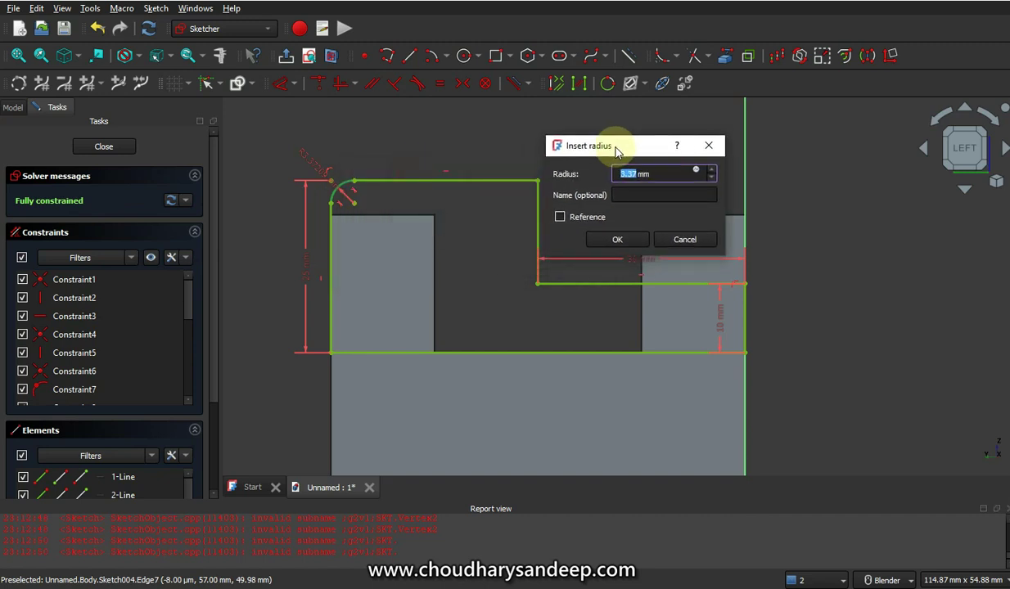
{"action": "type", "text": "15"}
{"action": "key", "text": "Return"}
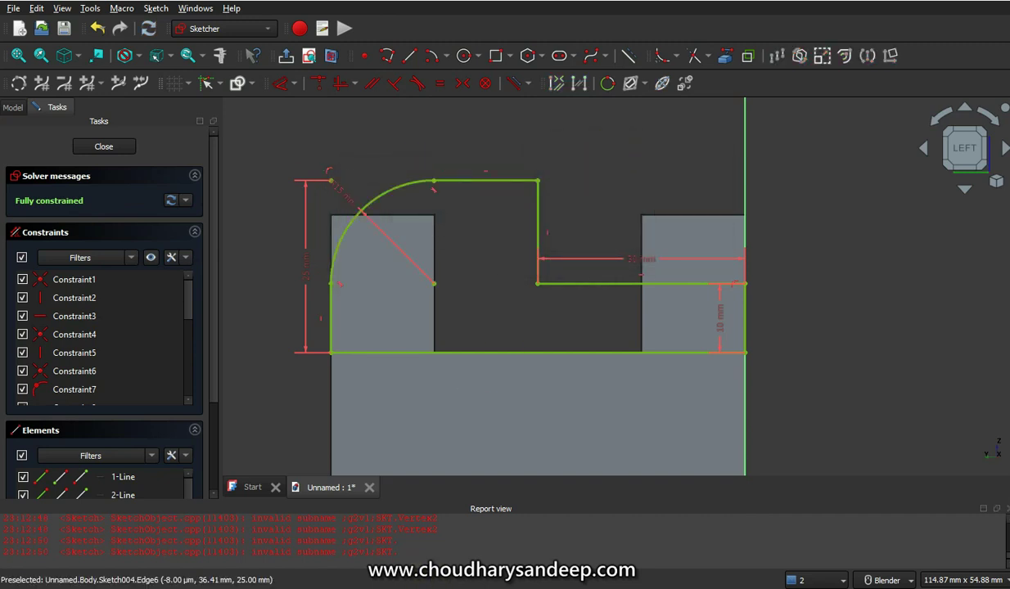
{"action": "key", "text": "alt+Tab"}
{"action": "scroll", "coordinate": [584, 335], "scroll_direction": "down", "scroll_amount": 3}
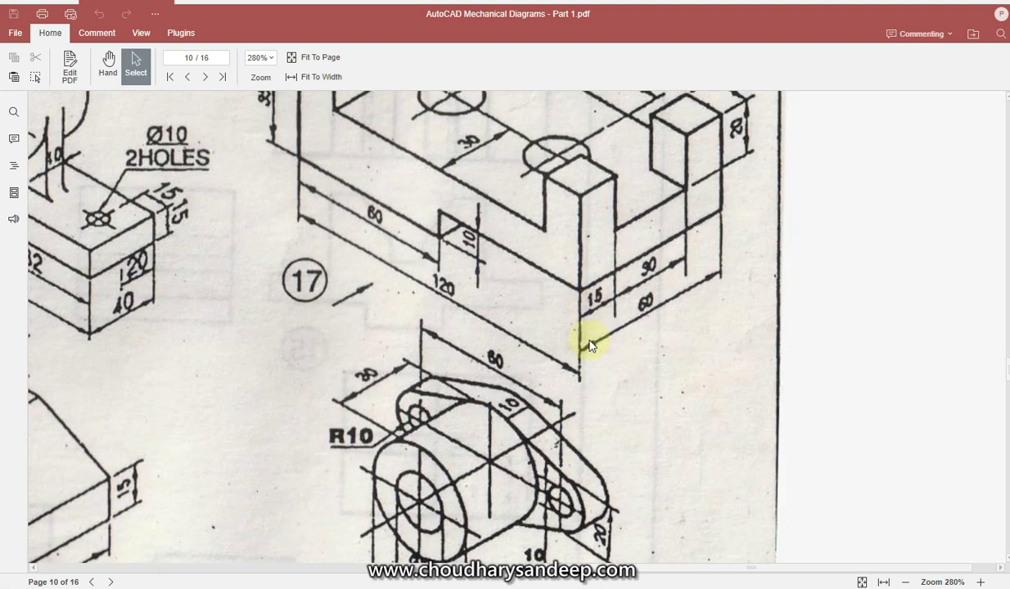
Scroll down the reference PDF and set its zoom to 100%.
{"action": "scroll", "coordinate": [582, 343], "scroll_direction": "down", "scroll_amount": 2}
{"action": "scroll", "coordinate": [592, 349], "scroll_direction": "down", "scroll_amount": 4}
{"action": "scroll", "coordinate": [592, 364], "scroll_direction": "down", "scroll_amount": 2}
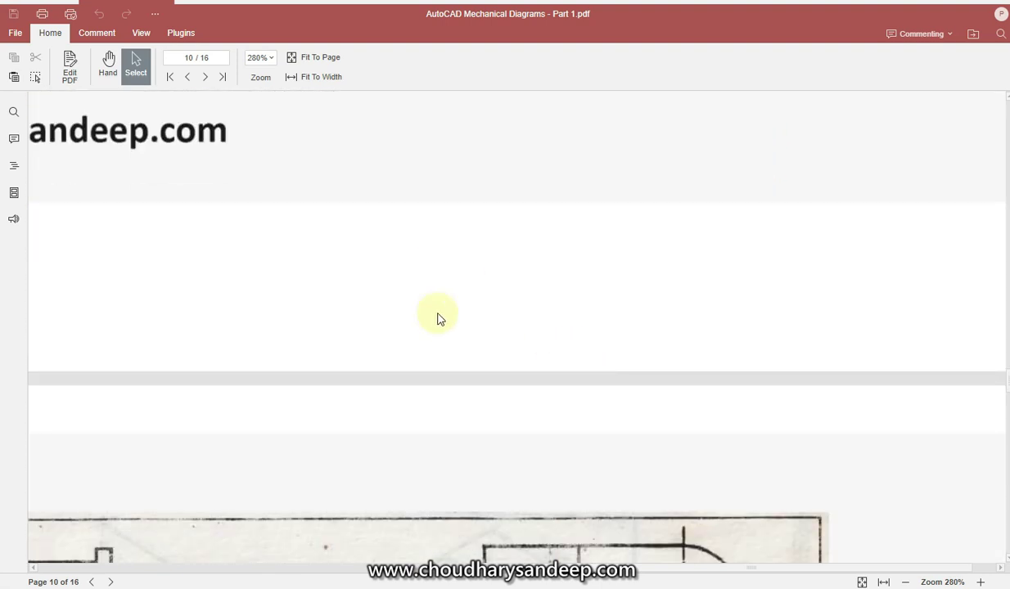
{"action": "left_click", "coordinate": [953, 581]}
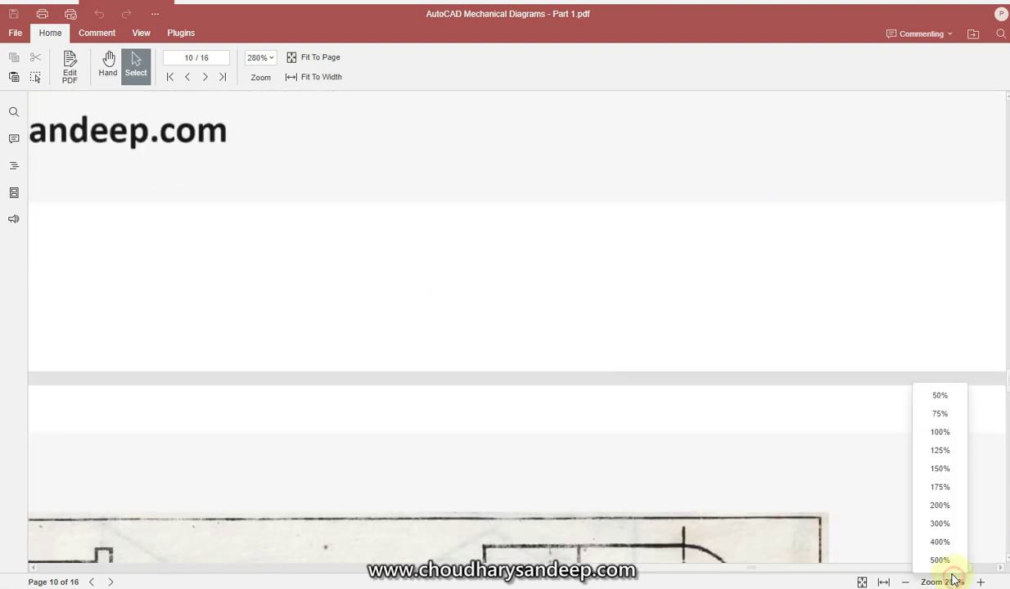
{"action": "left_click", "coordinate": [939, 432]}
Bring page 11 into view at 300% zoom with drawing 17 centred.
{"action": "scroll", "coordinate": [720, 379], "scroll_direction": "down", "scroll_amount": 1}
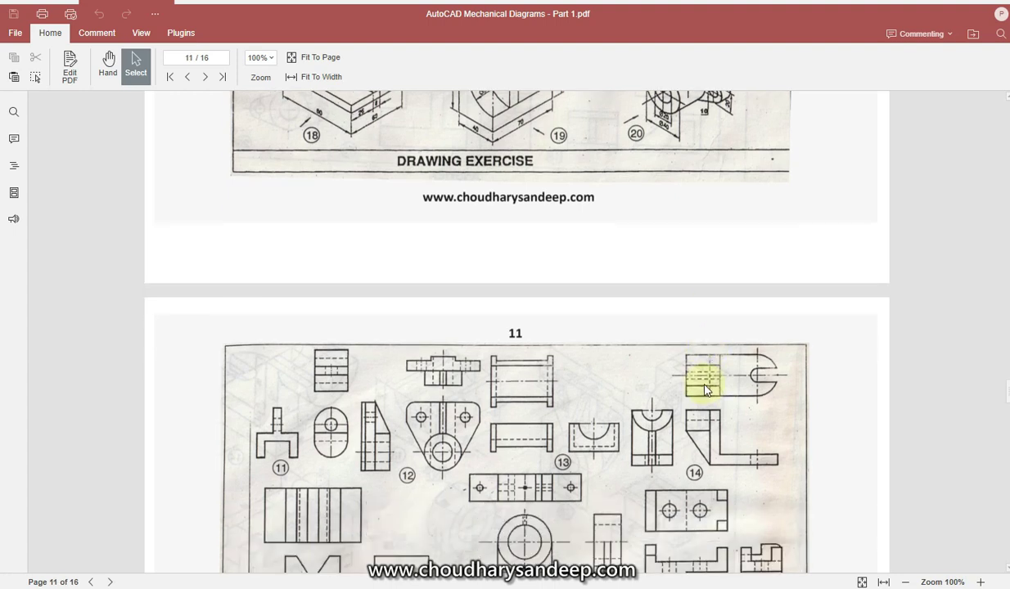
{"action": "scroll", "coordinate": [692, 385], "scroll_direction": "down", "scroll_amount": 1}
{"action": "scroll", "coordinate": [663, 424], "scroll_direction": "down", "scroll_amount": 1}
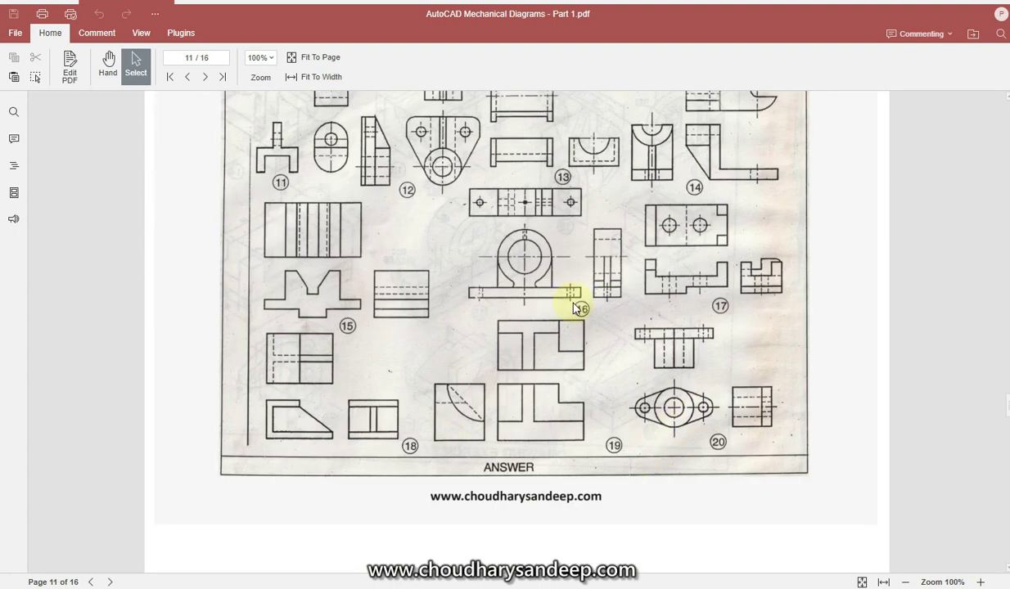
{"action": "scroll", "coordinate": [790, 271], "scroll_direction": "up", "scroll_amount": 1}
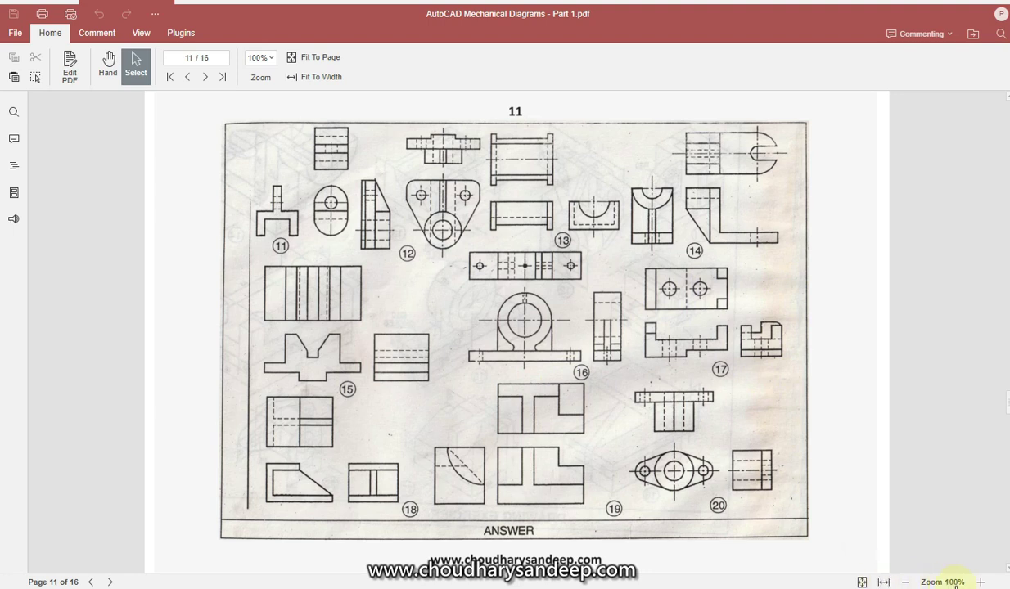
{"action": "left_click", "coordinate": [957, 581]}
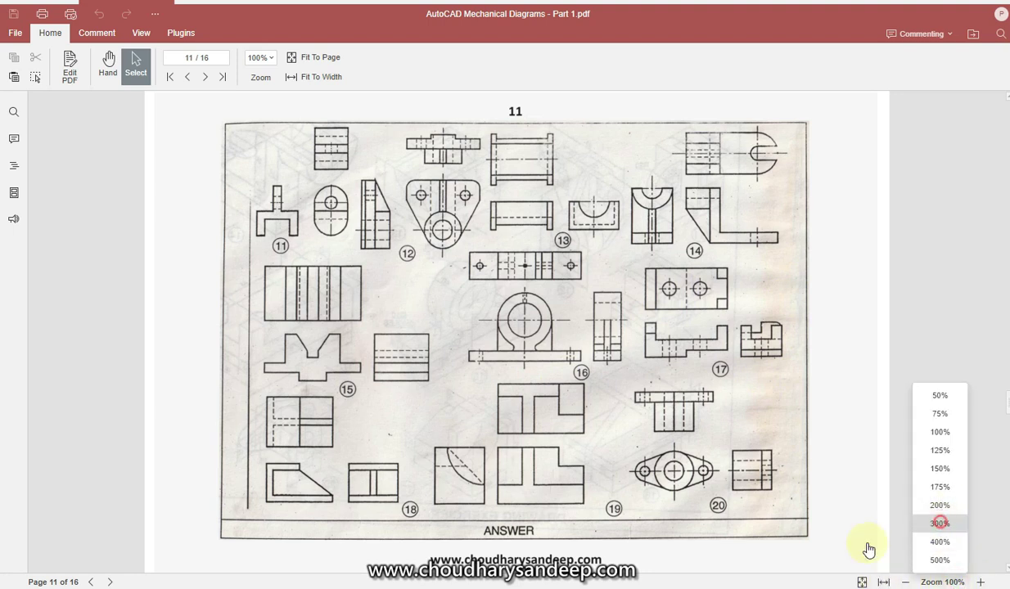
{"action": "left_click", "coordinate": [940, 524]}
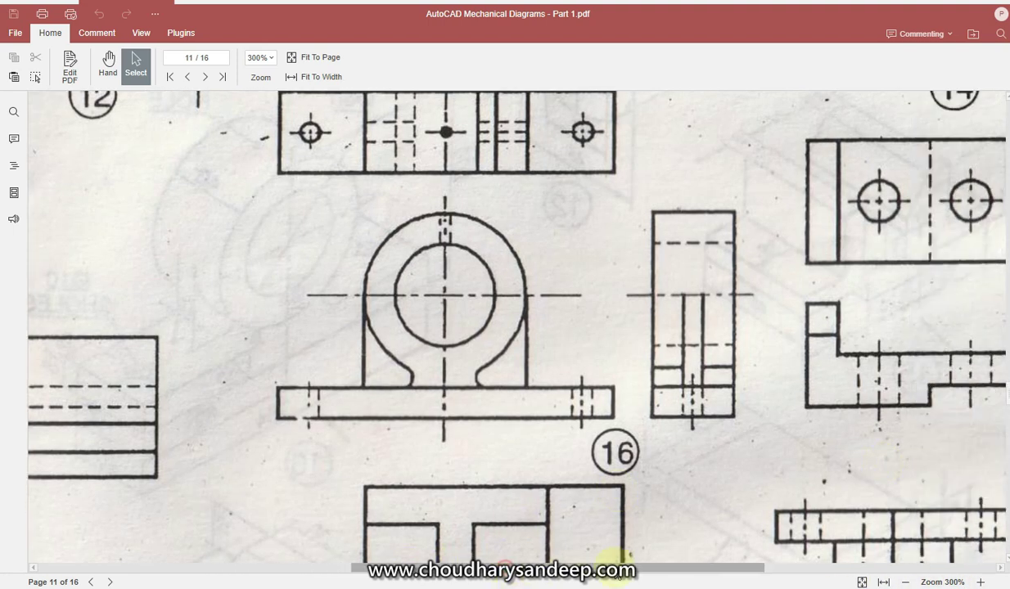
{"action": "left_click_drag", "start_coordinate": [511, 580], "coordinate": [676, 570]}
{"action": "scroll", "coordinate": [721, 373], "scroll_direction": "down", "scroll_amount": 2}
{"action": "scroll", "coordinate": [754, 344], "scroll_direction": "up", "scroll_amount": 1}
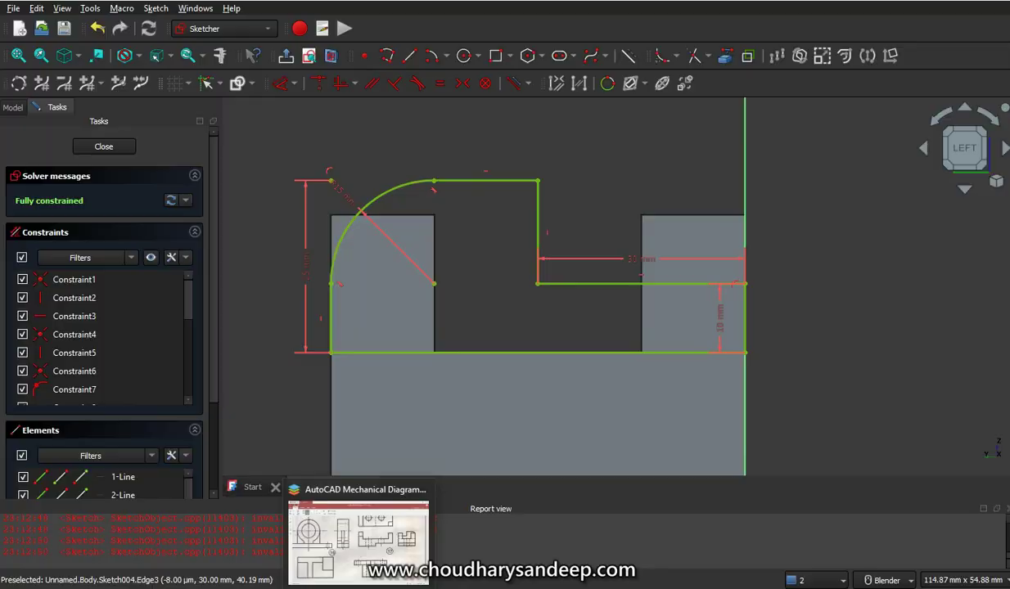
Return from the PDF to the FreeCAD sketch.
{"action": "left_click", "coordinate": [360, 532]}
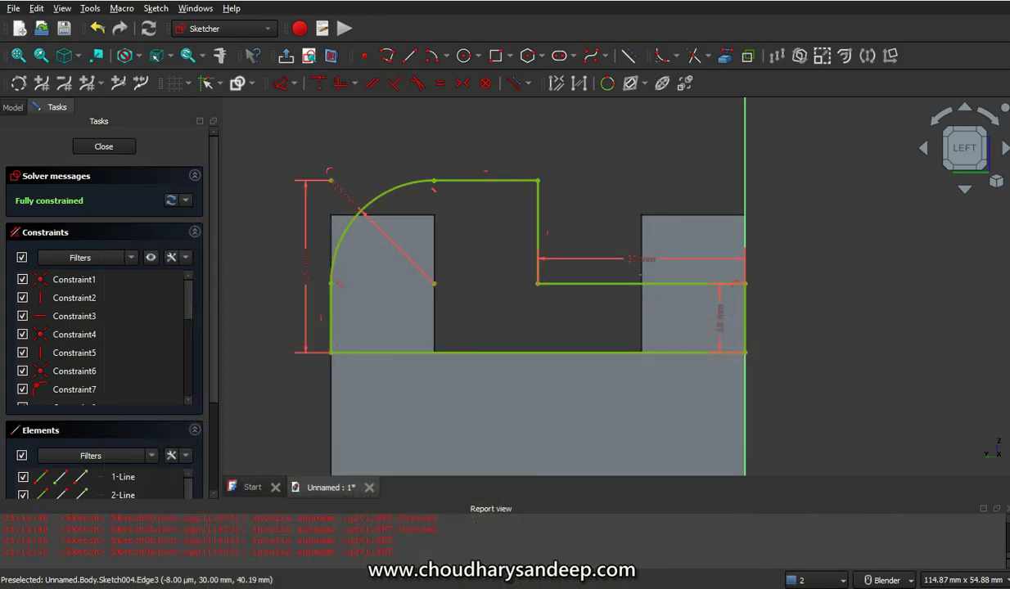
{"action": "key", "text": "alt+Tab"}
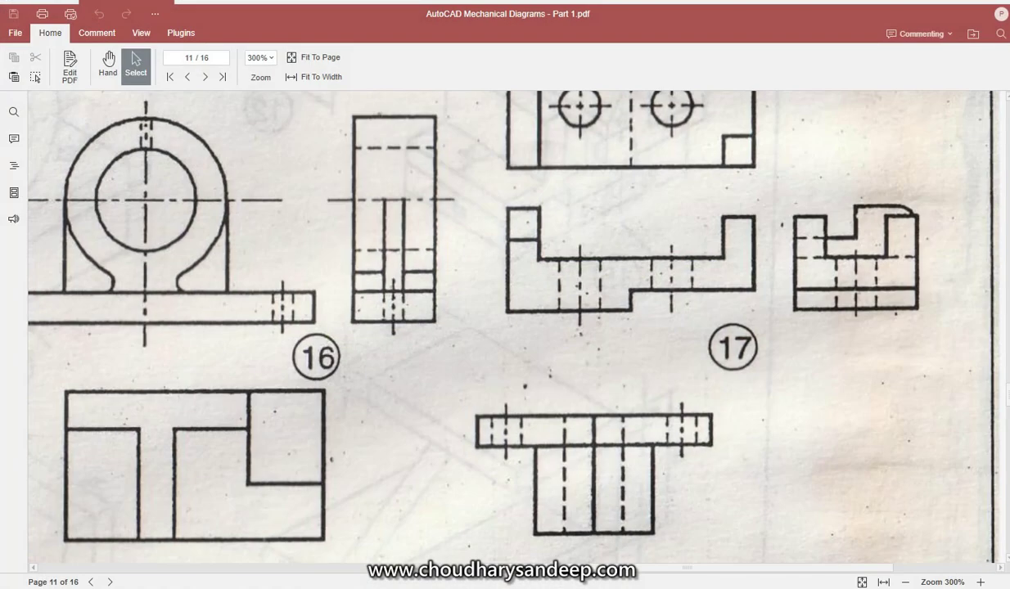
{"action": "key", "text": "alt+Tab"}
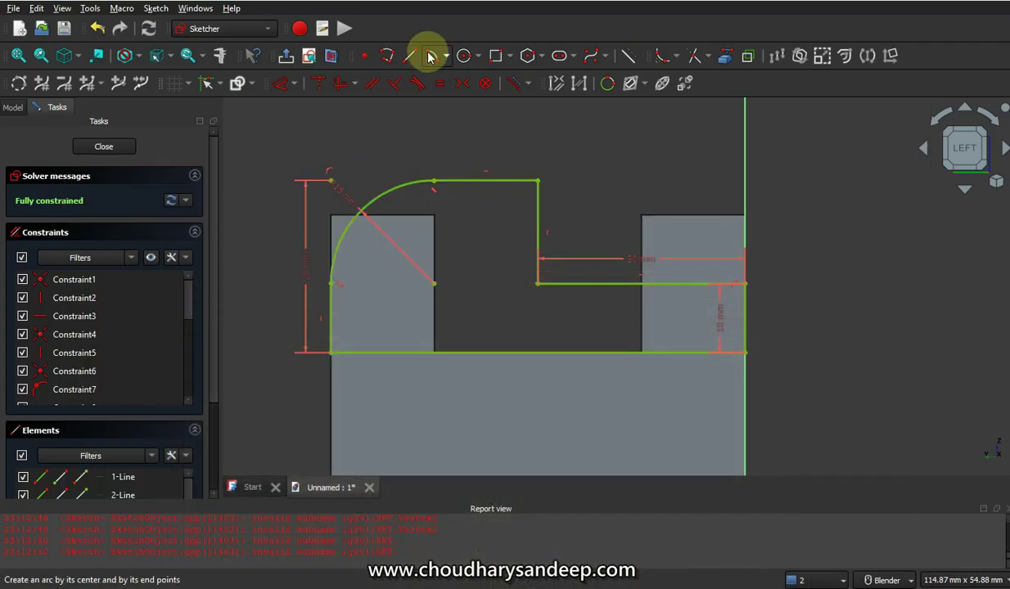
Give the side sketch's rounded corner arc a 10 mm radius constraint.
{"action": "left_click", "coordinate": [472, 57]}
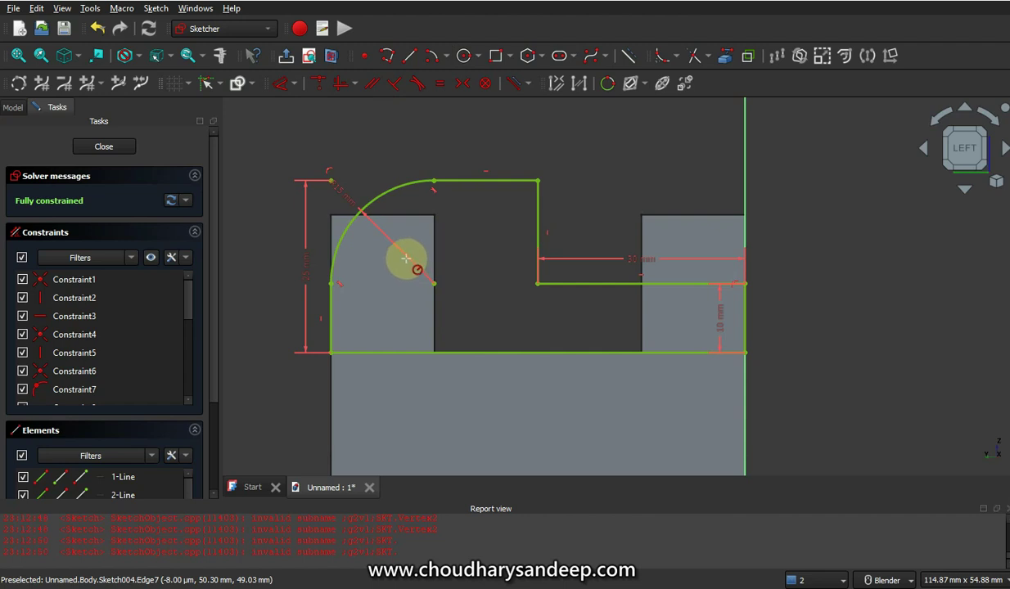
{"action": "left_click", "coordinate": [294, 83]}
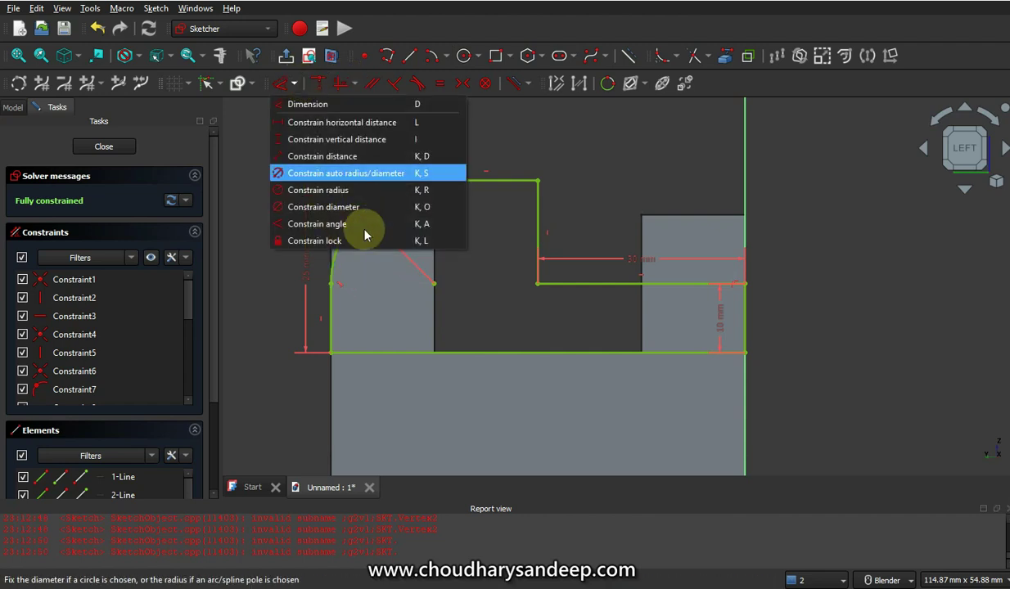
{"action": "left_click", "coordinate": [393, 199]}
{"action": "left_click", "coordinate": [398, 194]}
{"action": "type", "text": "20"}
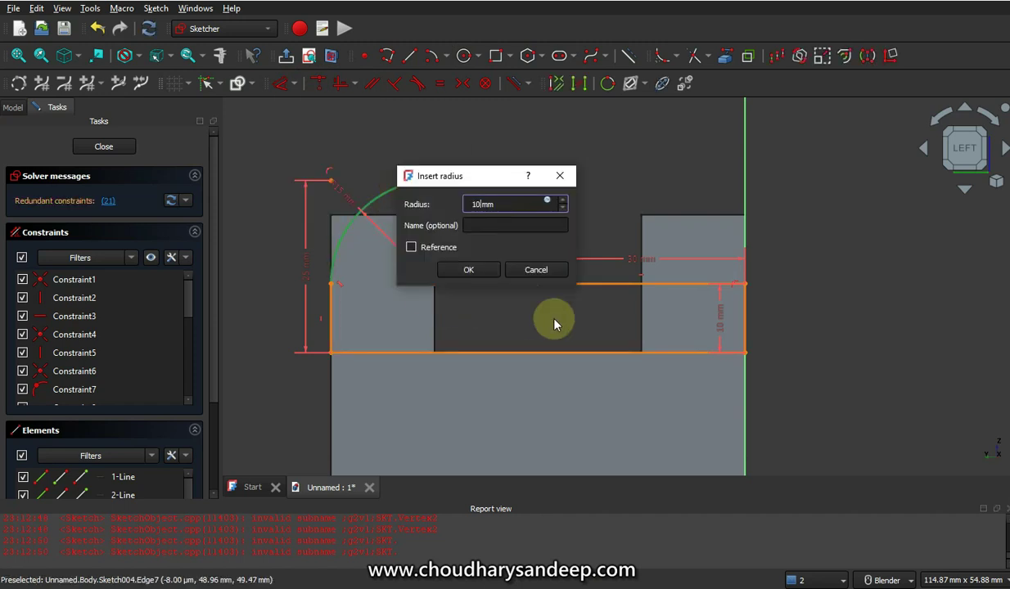
{"action": "key", "text": "Return"}
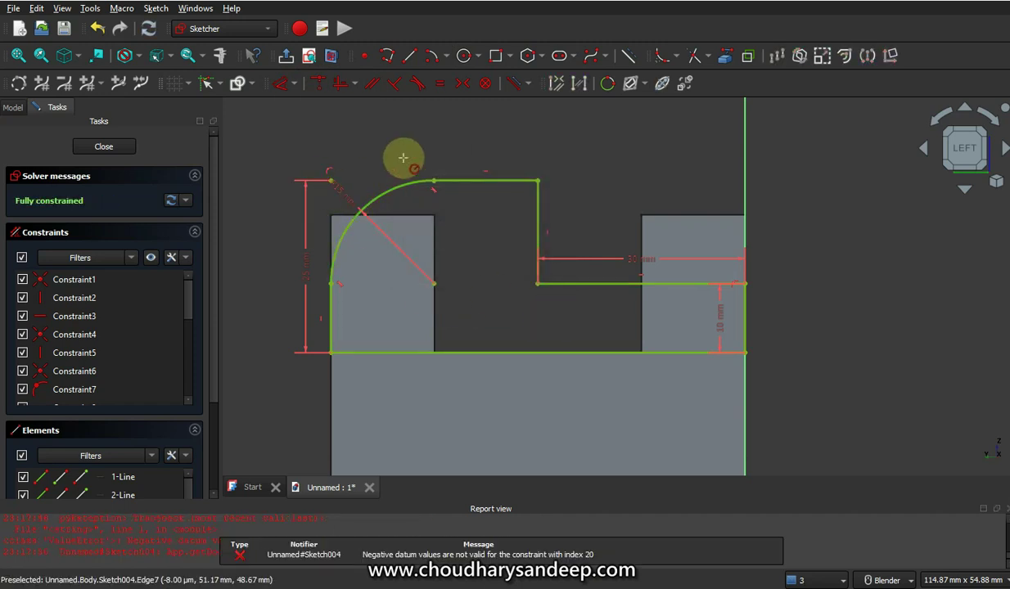
{"action": "double_click", "coordinate": [344, 198]}
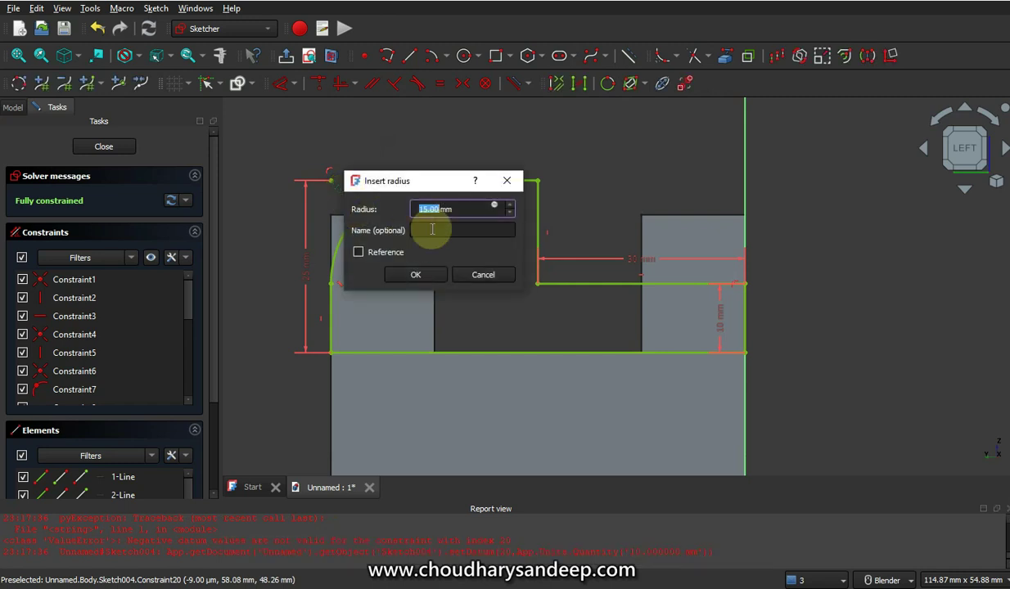
{"action": "type", "text": "20"}
{"action": "key", "text": "Return"}
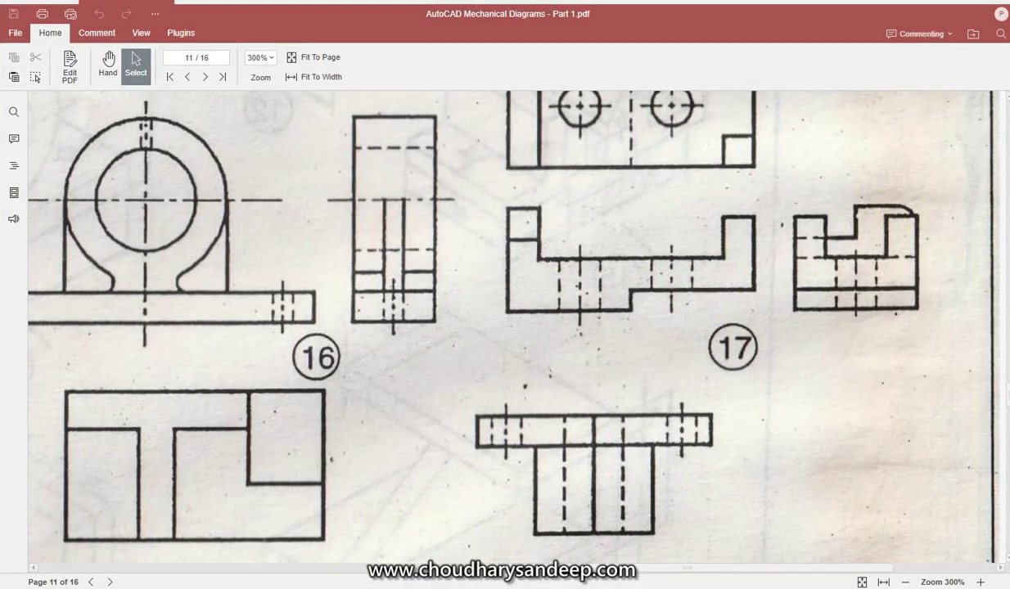
Bring up the reference PDF and scroll up through exercise 17's views.
{"action": "left_click", "coordinate": [391, 523]}
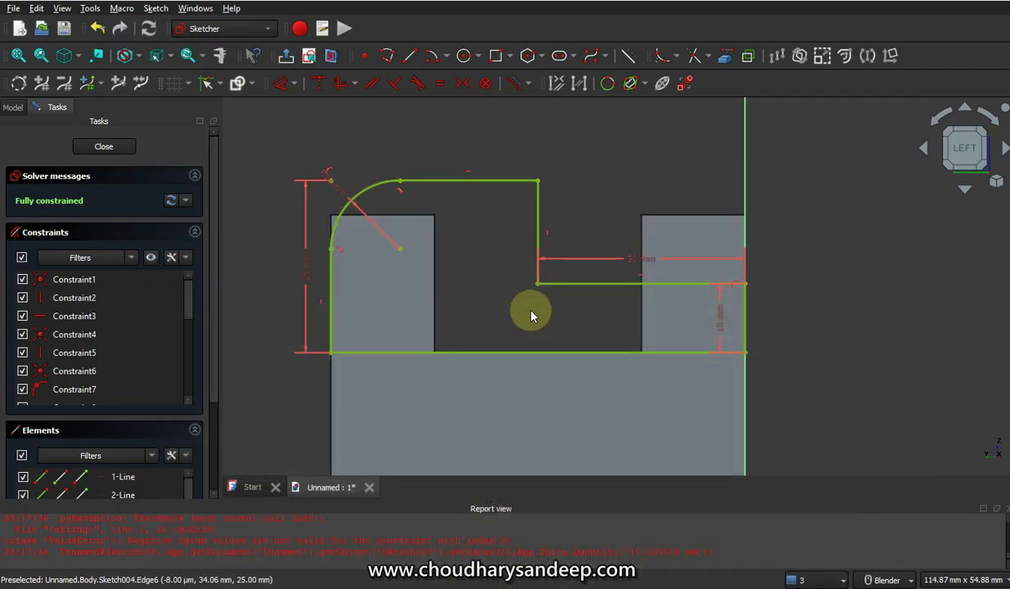
{"action": "left_click", "coordinate": [373, 565]}
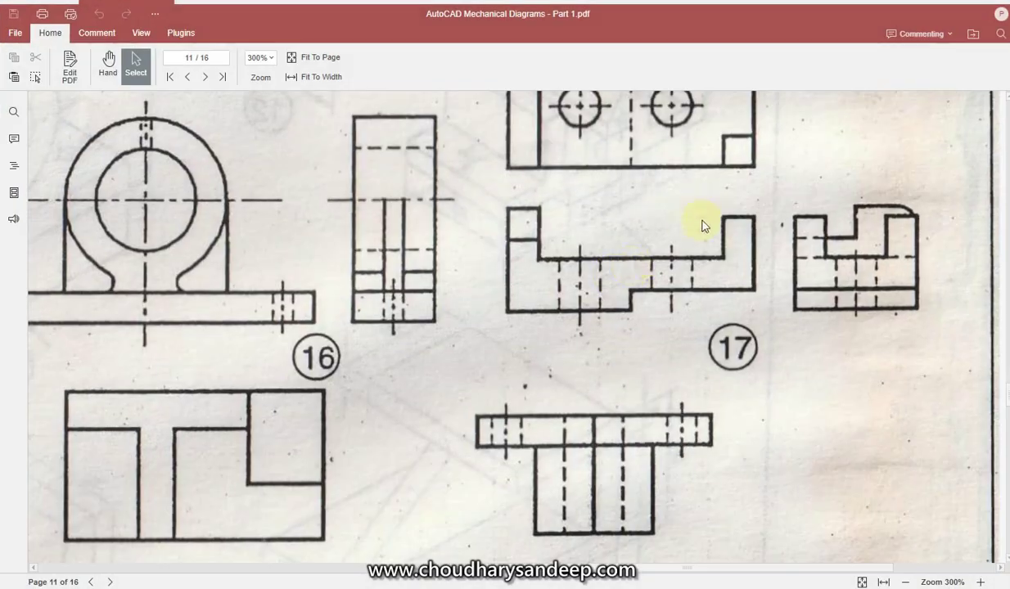
{"action": "scroll", "coordinate": [901, 315], "scroll_direction": "up", "scroll_amount": 2}
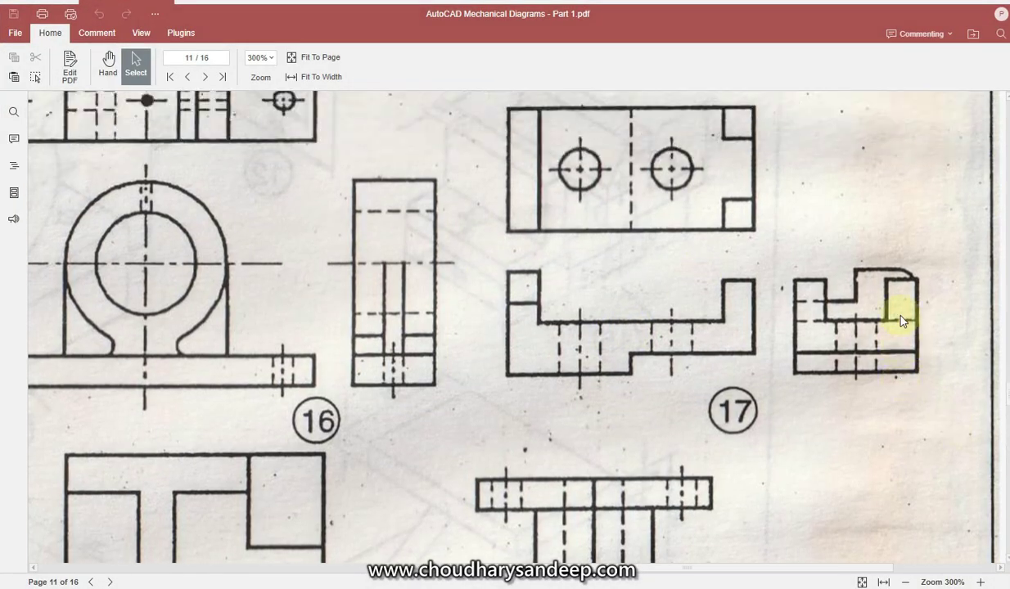
{"action": "scroll", "coordinate": [901, 316], "scroll_direction": "up", "scroll_amount": 3}
{"action": "scroll", "coordinate": [900, 316], "scroll_direction": "up", "scroll_amount": 3}
{"action": "scroll", "coordinate": [901, 316], "scroll_direction": "up", "scroll_amount": 3}
{"action": "scroll", "coordinate": [901, 315], "scroll_direction": "up", "scroll_amount": 3}
{"action": "scroll", "coordinate": [901, 316], "scroll_direction": "up", "scroll_amount": 2}
{"action": "scroll", "coordinate": [901, 316], "scroll_direction": "up", "scroll_amount": 2}
{"action": "scroll", "coordinate": [901, 316], "scroll_direction": "up", "scroll_amount": 2}
{"action": "scroll", "coordinate": [901, 316], "scroll_direction": "up", "scroll_amount": 2}
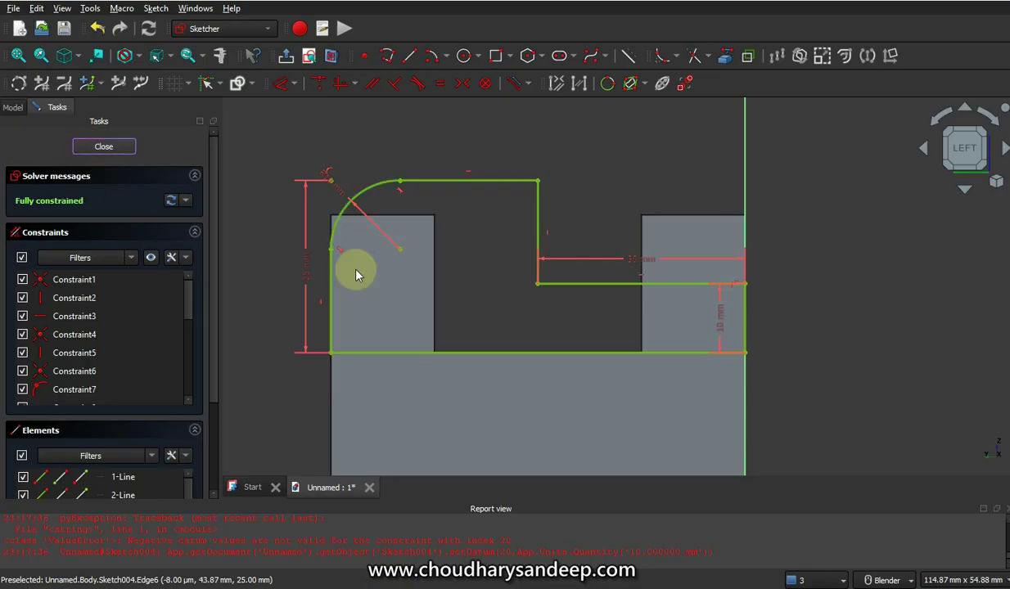
Close Sketch004 and pad it 15 mm in the reversed direction.
{"action": "key", "text": "Escape"}
{"action": "left_click", "coordinate": [315, 83]}
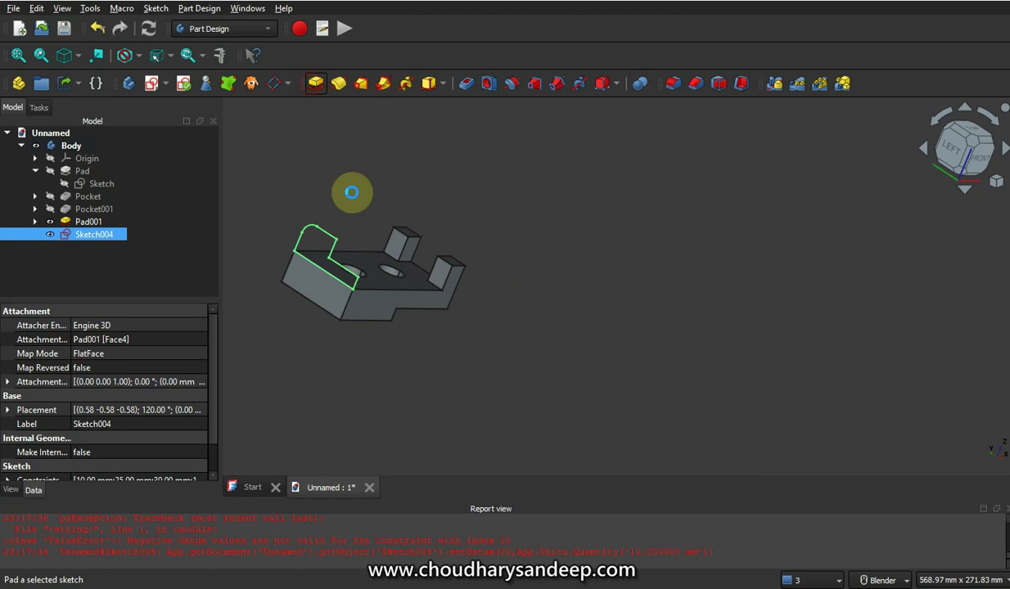
{"action": "left_click", "coordinate": [45, 261]}
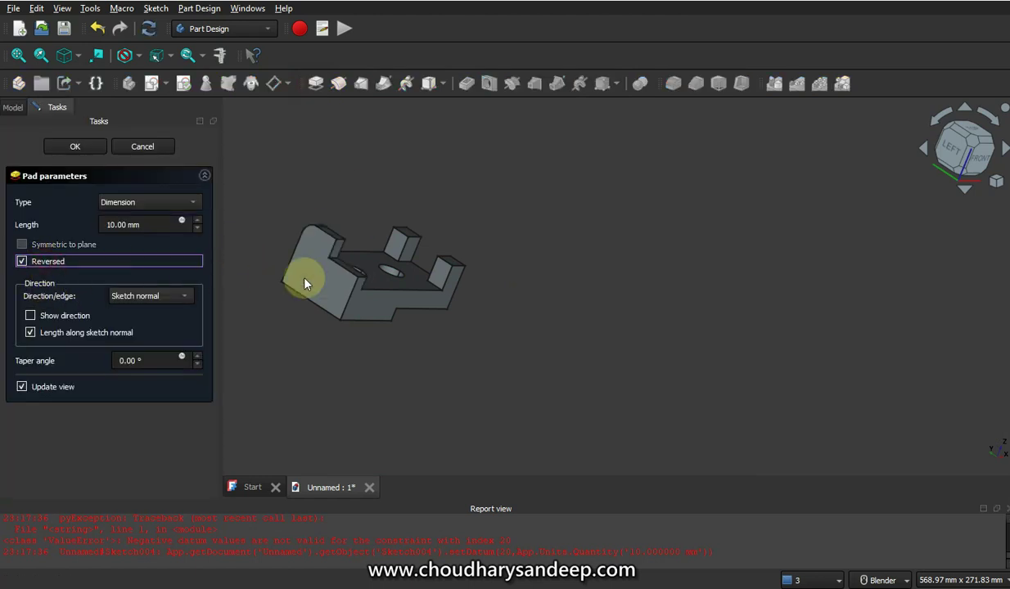
{"action": "scroll", "coordinate": [328, 262], "scroll_direction": "up", "scroll_amount": 5}
{"action": "middle_click_drag", "start_coordinate": [596, 265], "coordinate": [434, 286]}
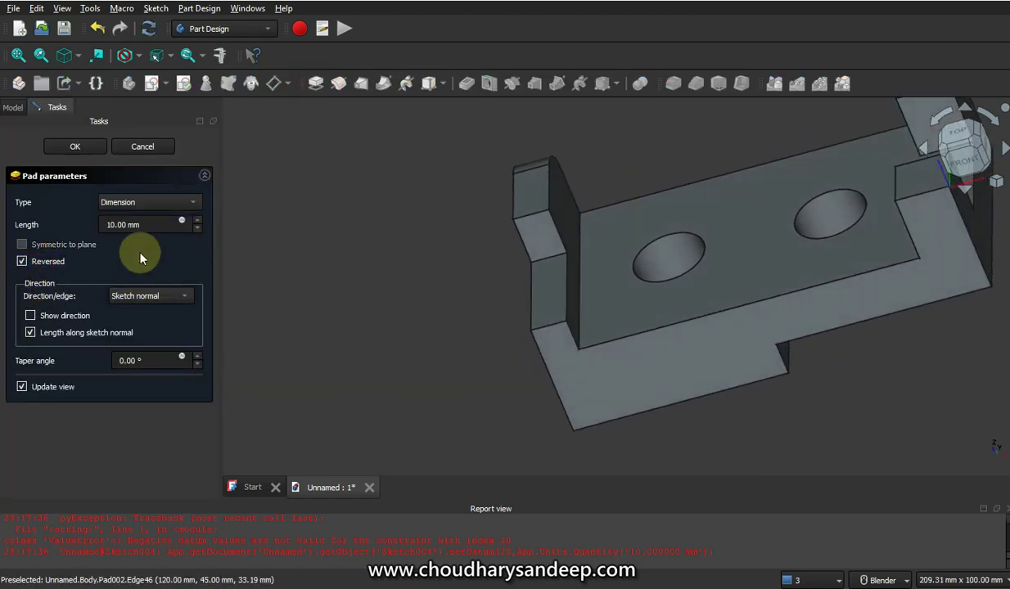
{"action": "left_click_drag", "start_coordinate": [176, 225], "coordinate": [41, 233]}
{"action": "type", "text": "20"}
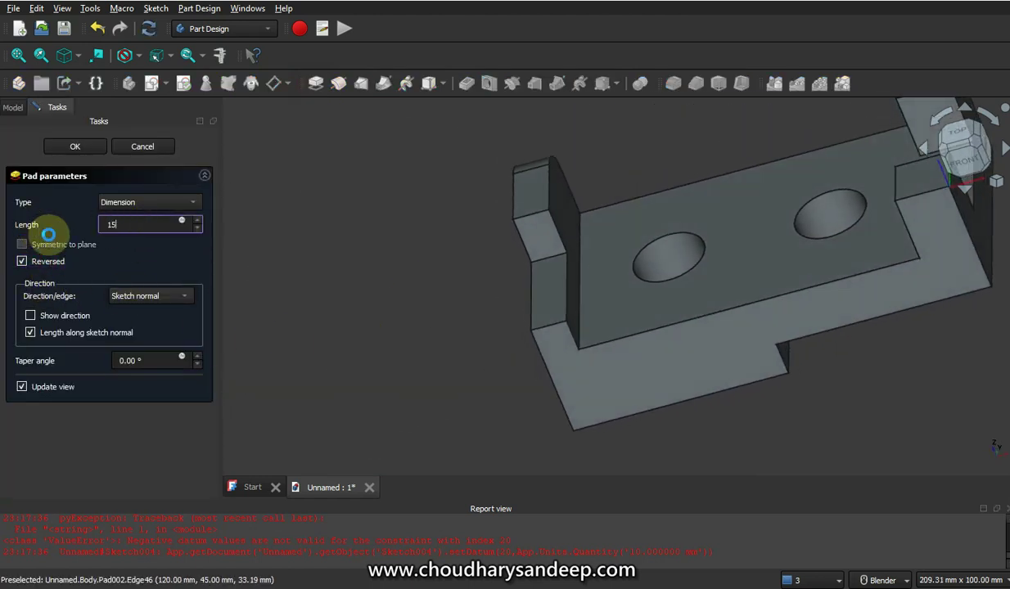
{"action": "key", "text": "Return"}
Show the bracket in isometric view, centred in the window.
{"action": "middle_click_drag", "start_coordinate": [350, 365], "coordinate": [575, 371]}
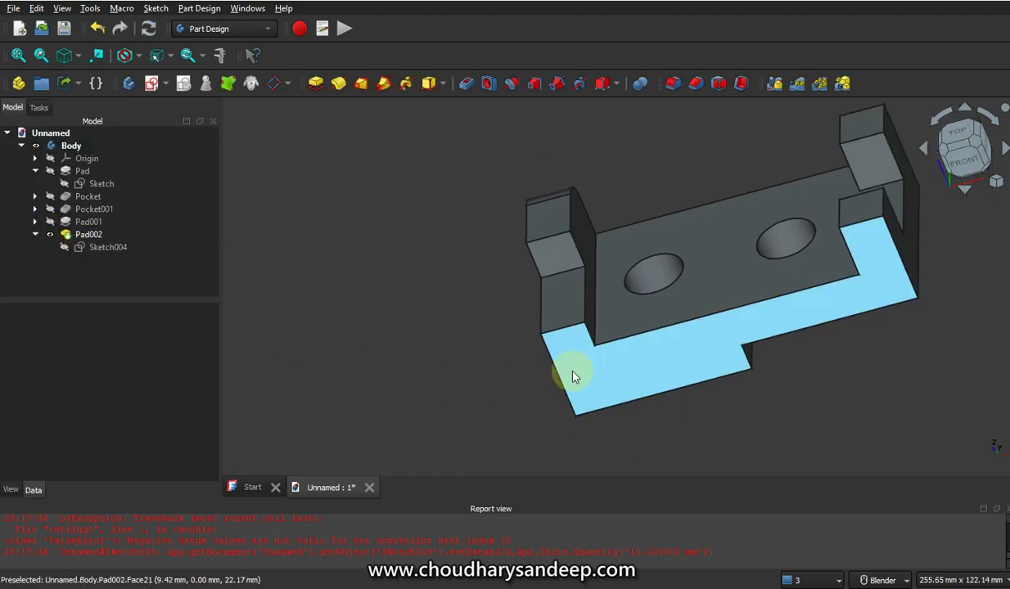
{"action": "scroll", "coordinate": [655, 344], "scroll_direction": "down", "scroll_amount": 5}
{"action": "left_click", "coordinate": [995, 180]}
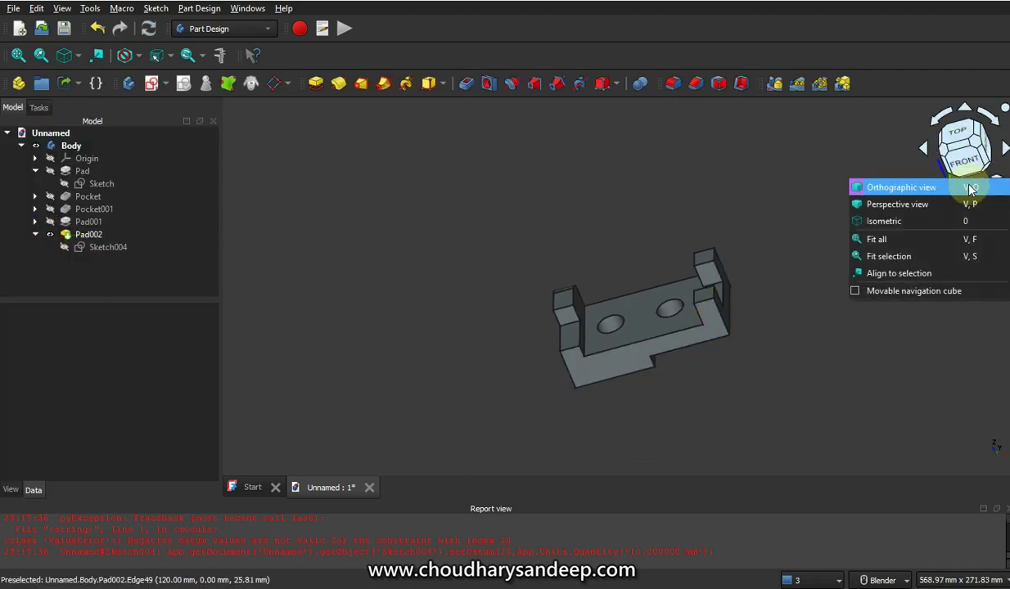
{"action": "left_click", "coordinate": [880, 221]}
{"action": "scroll", "coordinate": [747, 315], "scroll_direction": "up", "scroll_amount": 4}
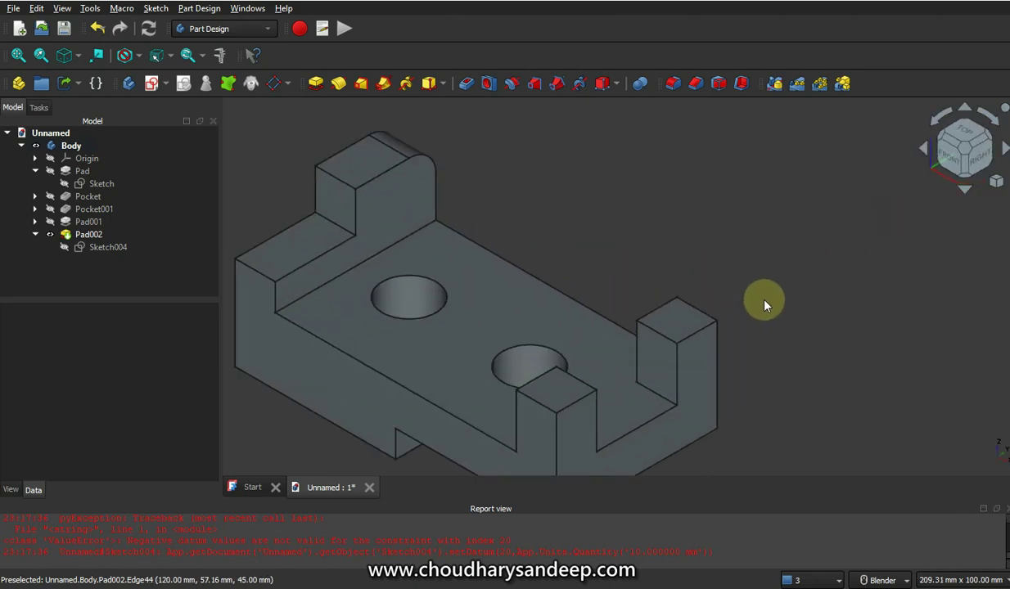
{"action": "scroll", "coordinate": [736, 288], "scroll_direction": "down", "scroll_amount": 1}
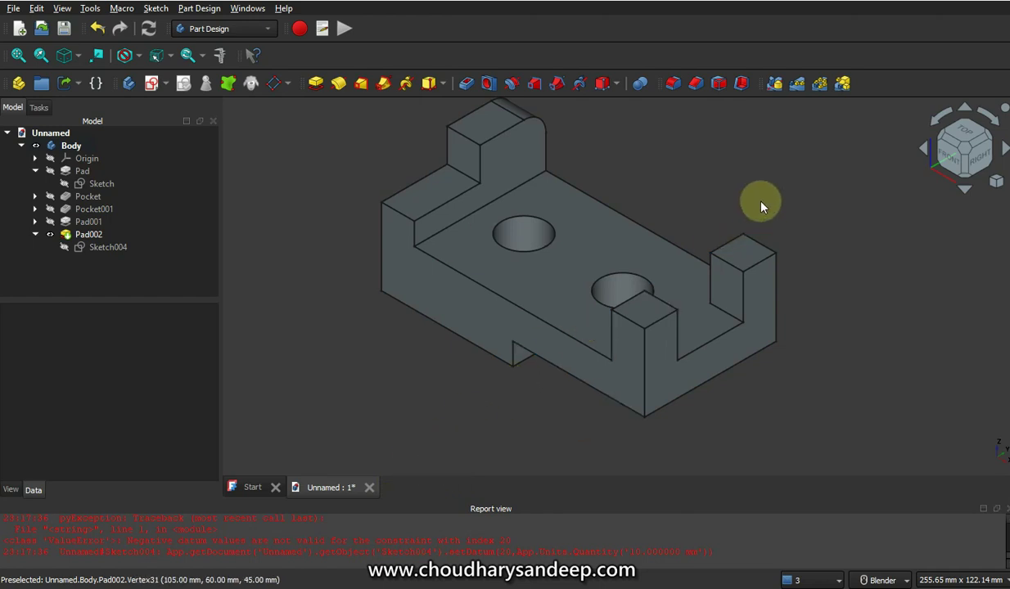
{"action": "middle_click_drag", "start_coordinate": [686, 179], "coordinate": [654, 218], "text": "shift"}
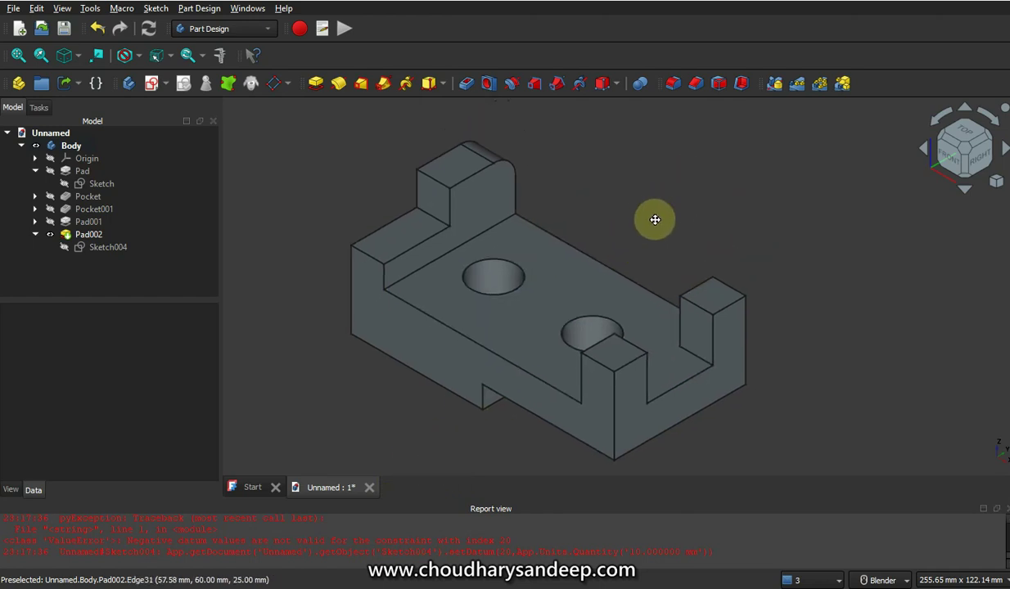